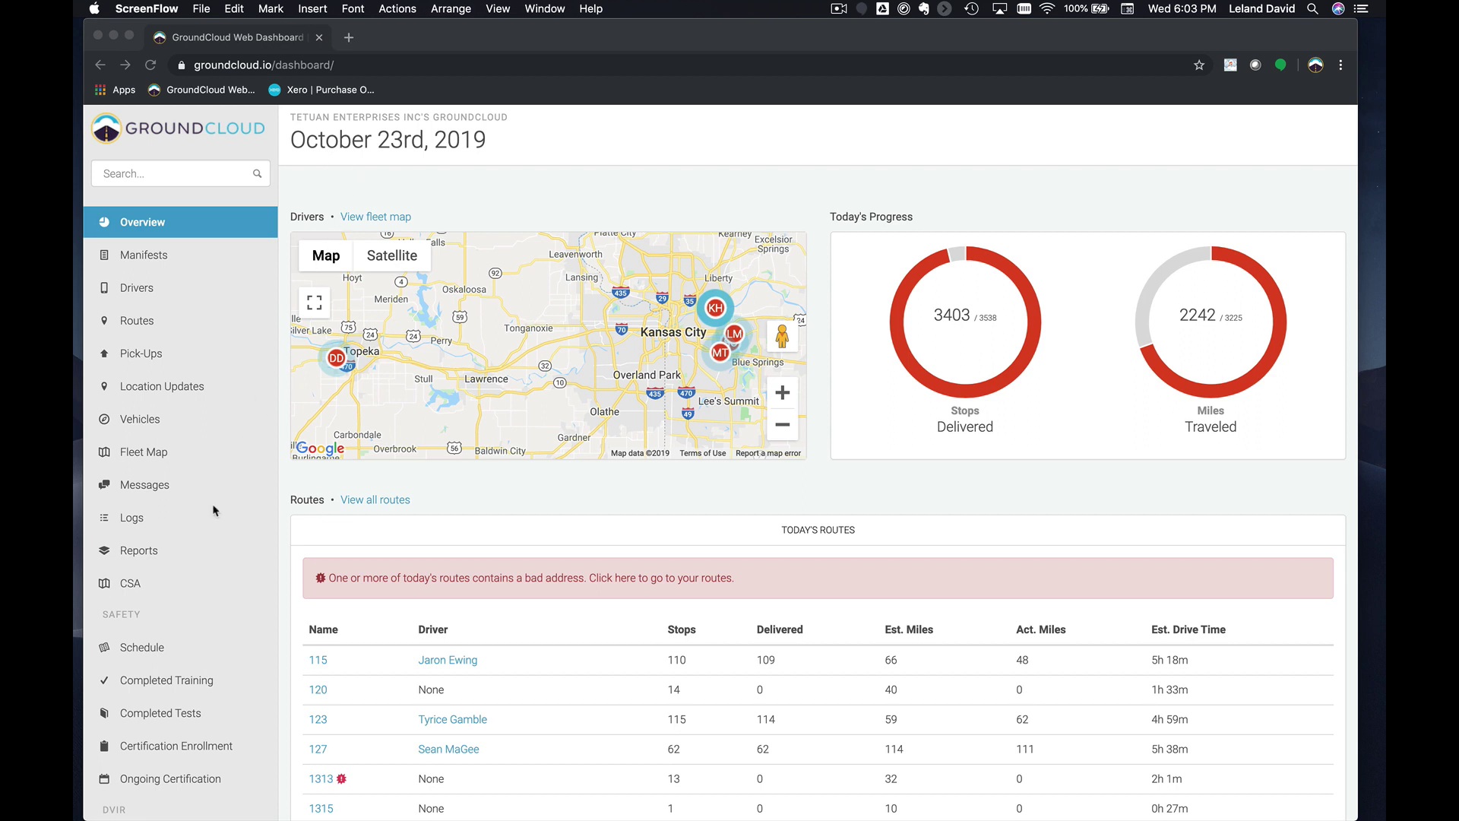
Open the Edit Details page for terminal ZKCL643 from Contact & Terminals
{"action": "scroll", "coordinate": [198, 597], "scroll_direction": "down", "scroll_amount": 5}
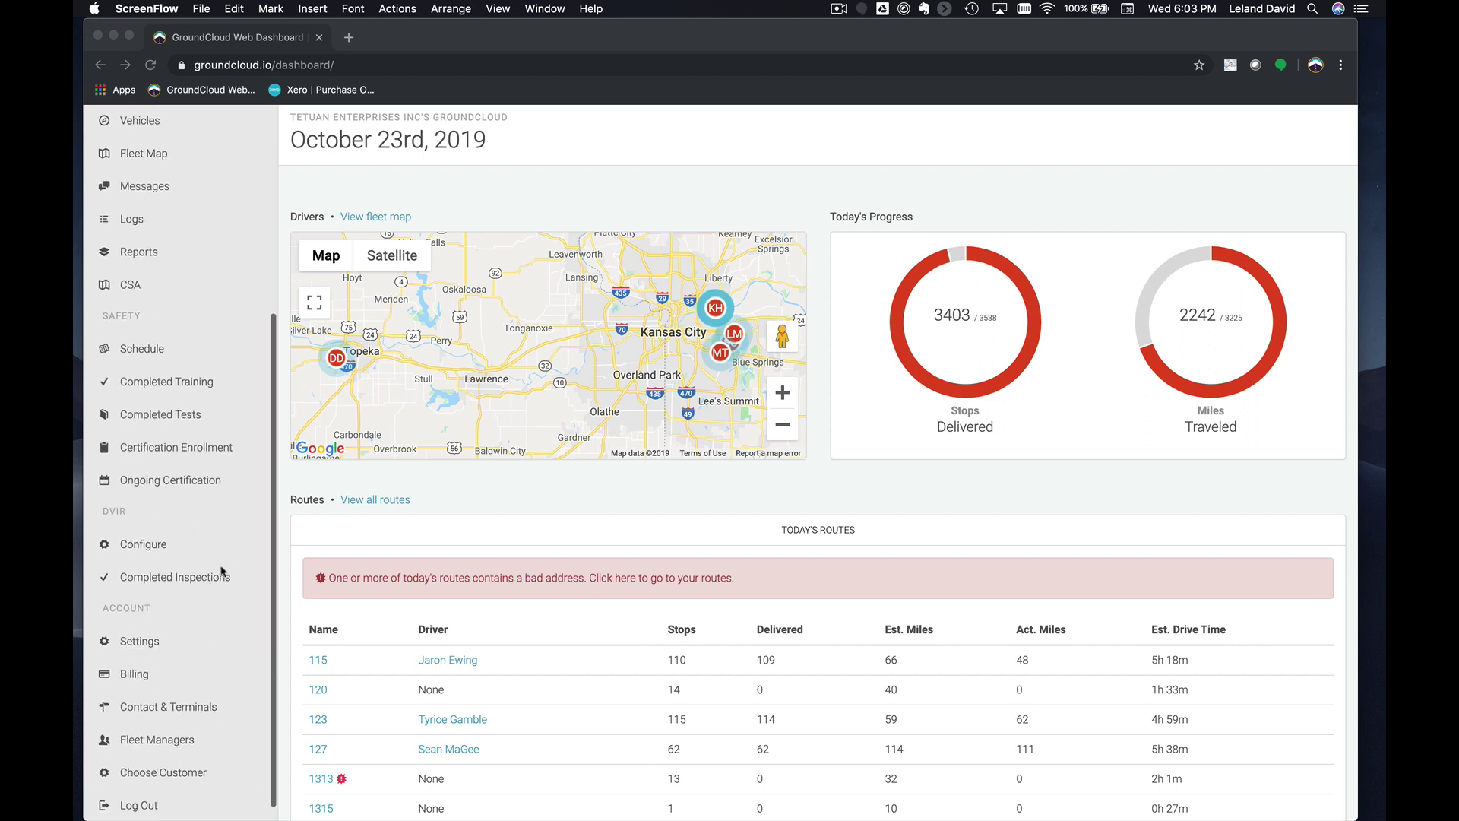
{"action": "left_click", "coordinate": [183, 712]}
{"action": "left_click", "coordinate": [183, 711]}
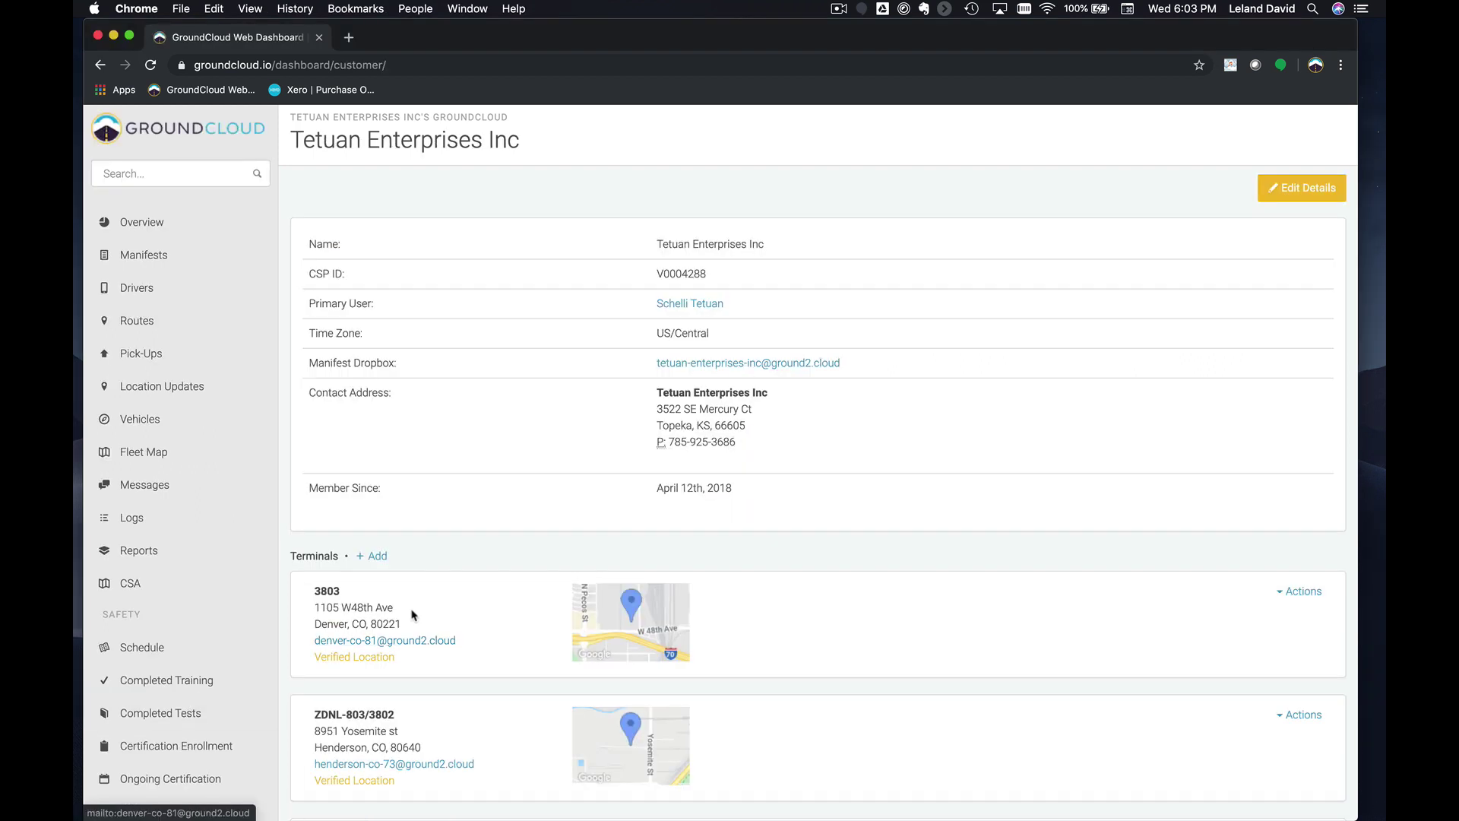
{"action": "scroll", "coordinate": [498, 609], "scroll_direction": "down", "scroll_amount": 3}
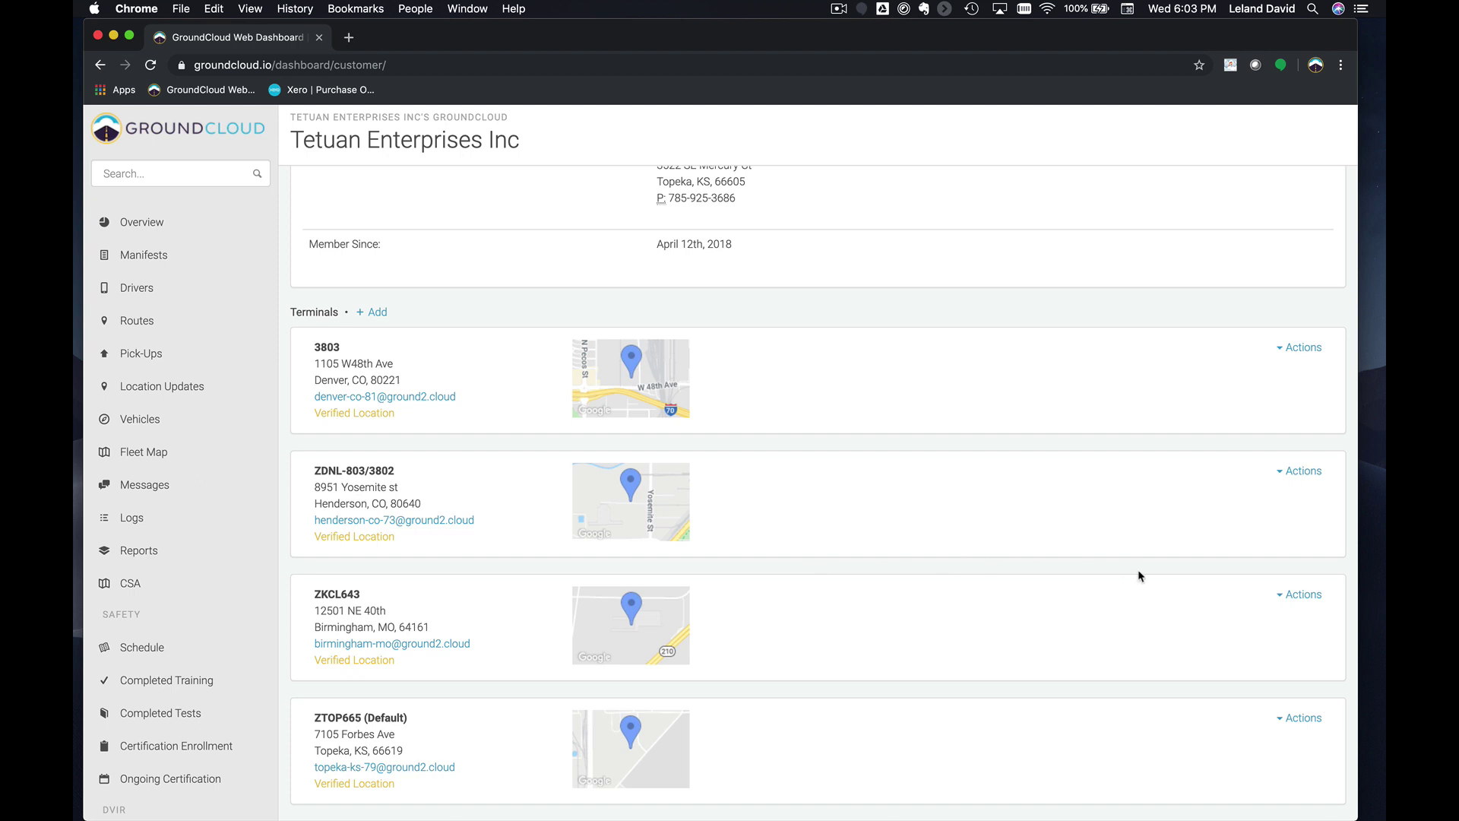
{"action": "left_click", "coordinate": [1300, 596]}
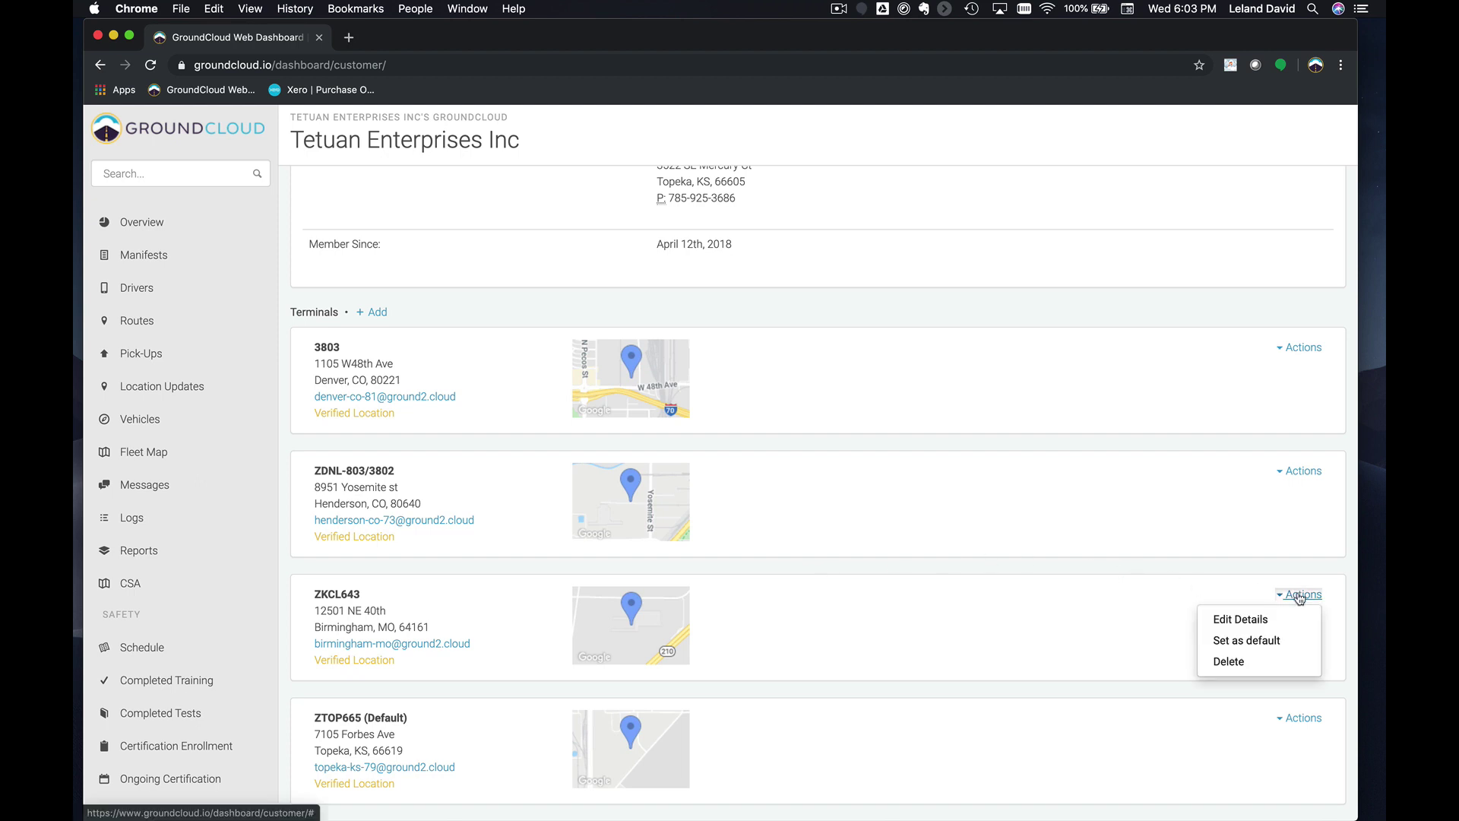
{"action": "left_click", "coordinate": [1255, 615]}
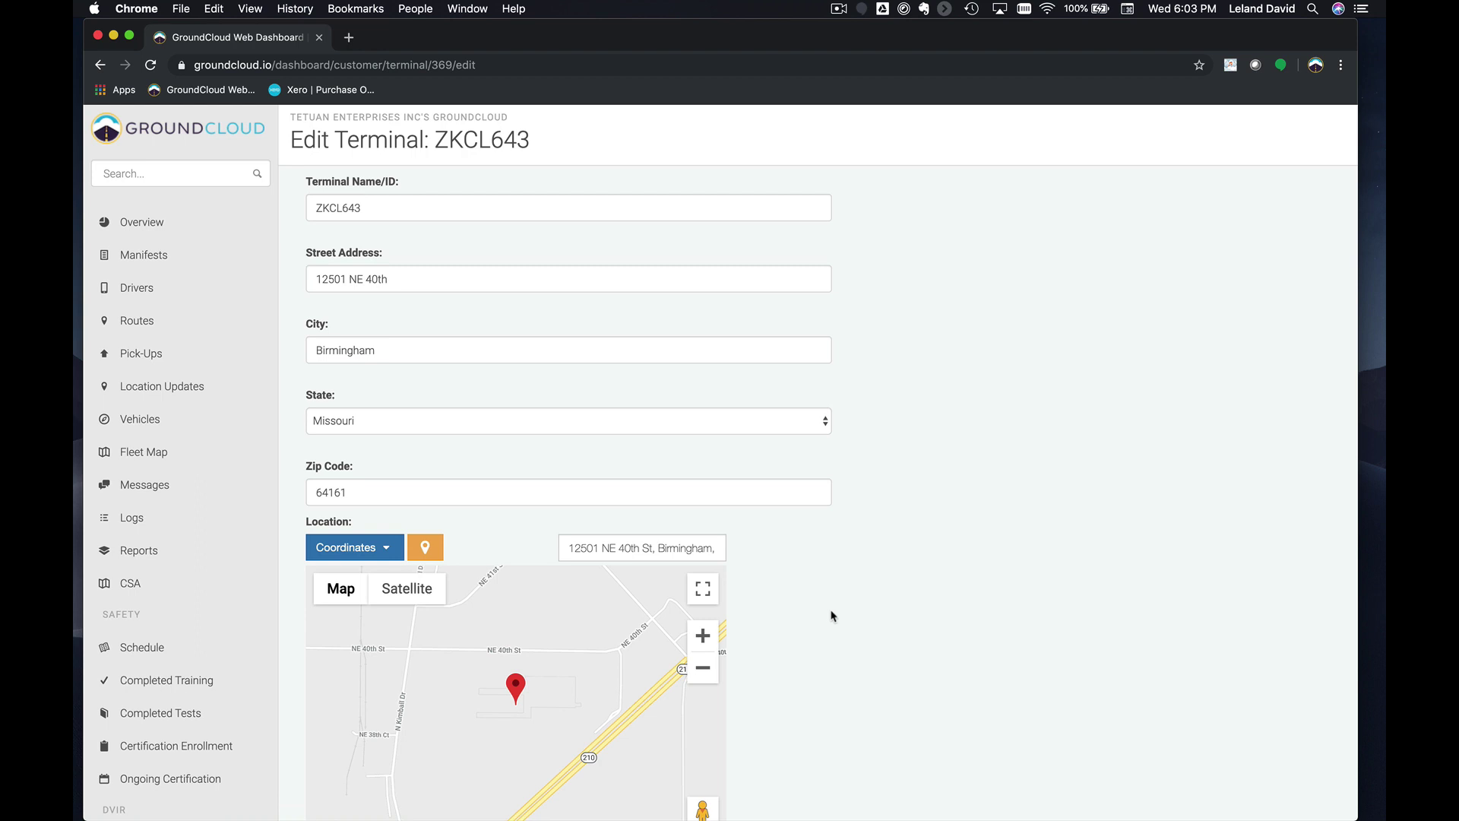
Zoom the terminal's location map out three times around the Birmingham pin
{"action": "left_click", "coordinate": [702, 669]}
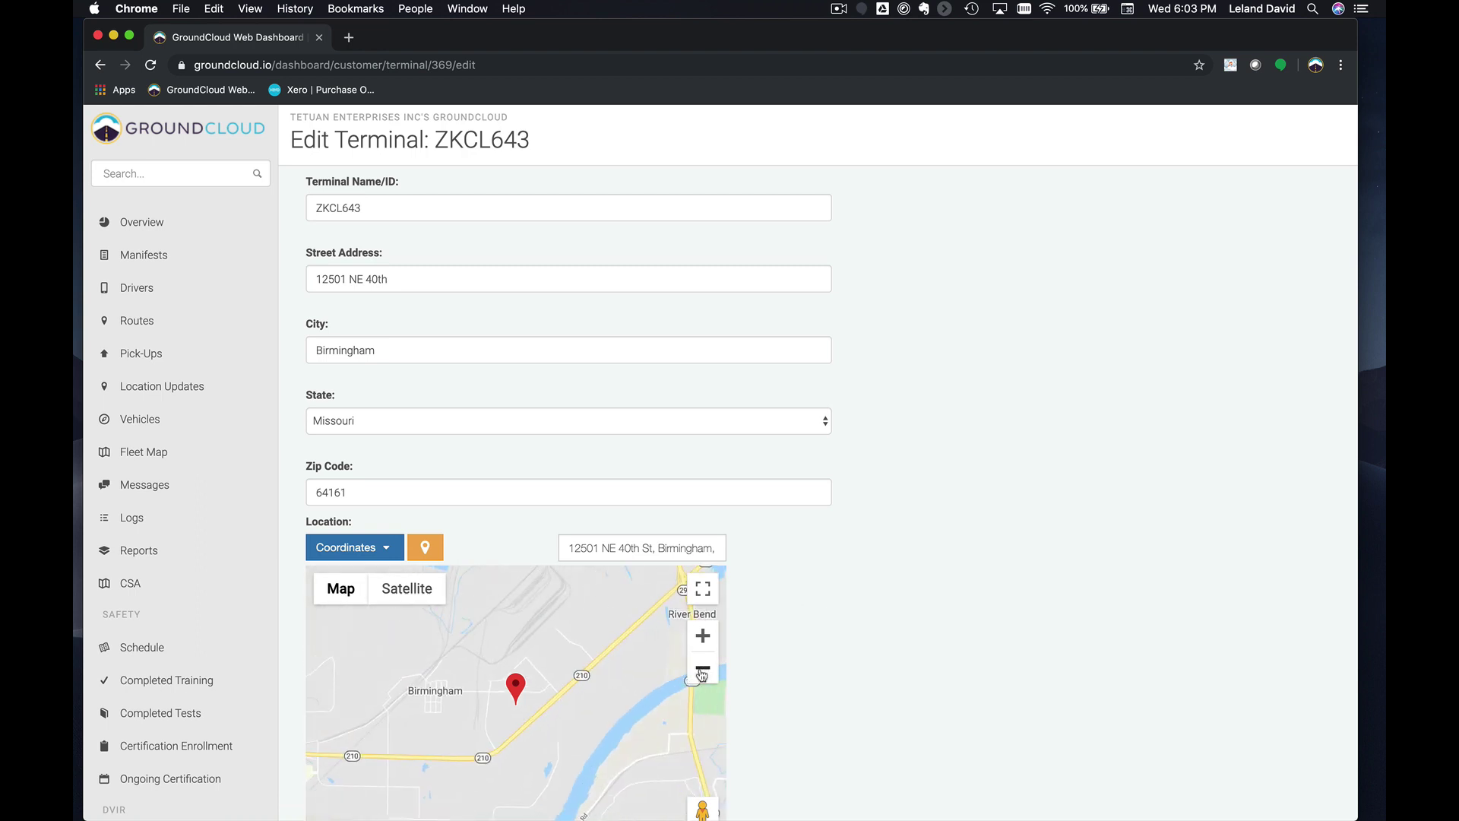
{"action": "left_click", "coordinate": [703, 670]}
{"action": "left_click", "coordinate": [703, 669]}
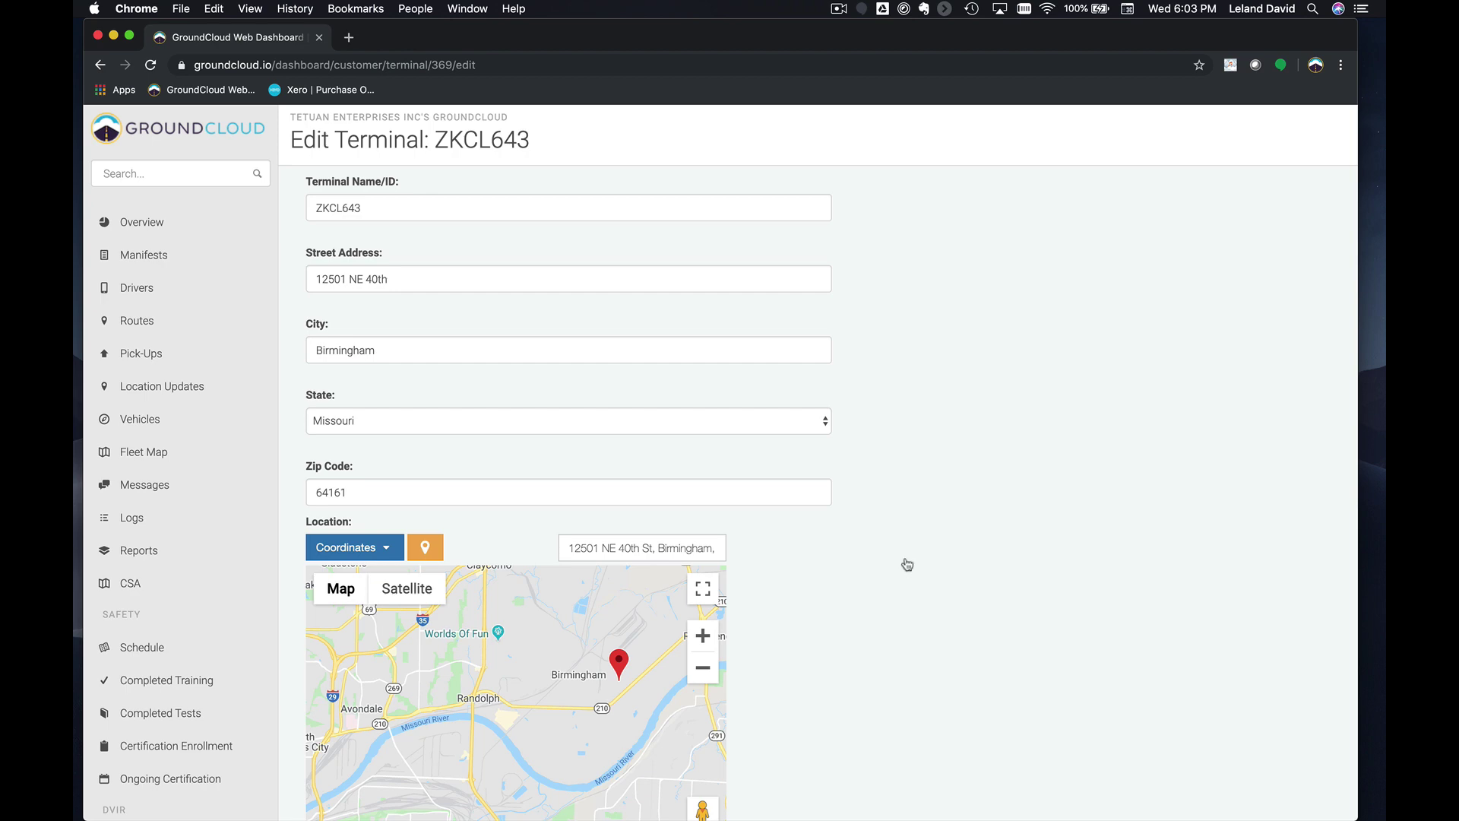
Bring the One Stop Manifest workbook to the front and move its window higher
{"action": "key", "text": "super+Tab"}
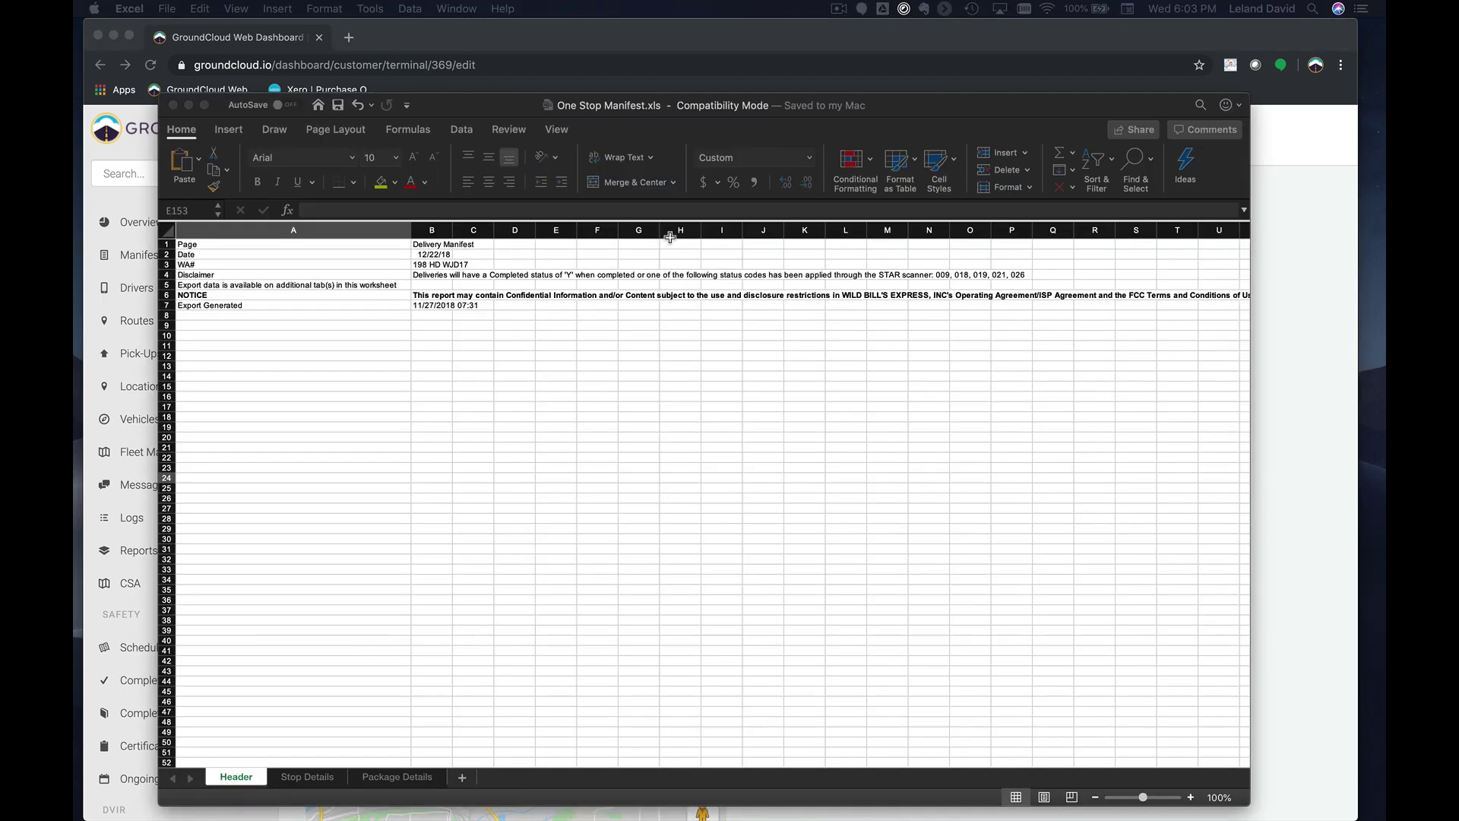
{"action": "left_click_drag", "start_coordinate": [661, 107], "coordinate": [634, 92]}
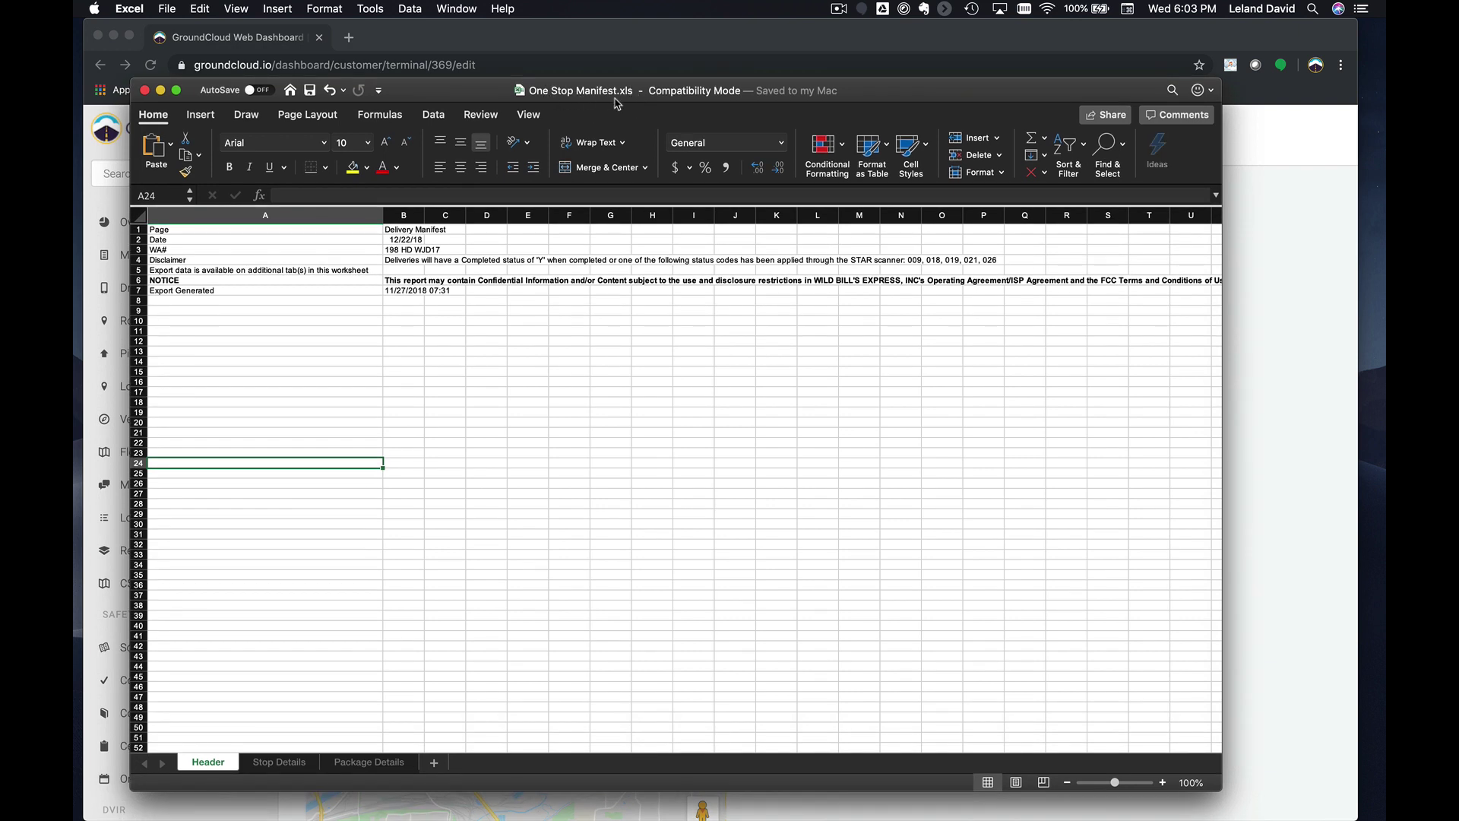
{"action": "left_click_drag", "start_coordinate": [705, 99], "coordinate": [694, 70]}
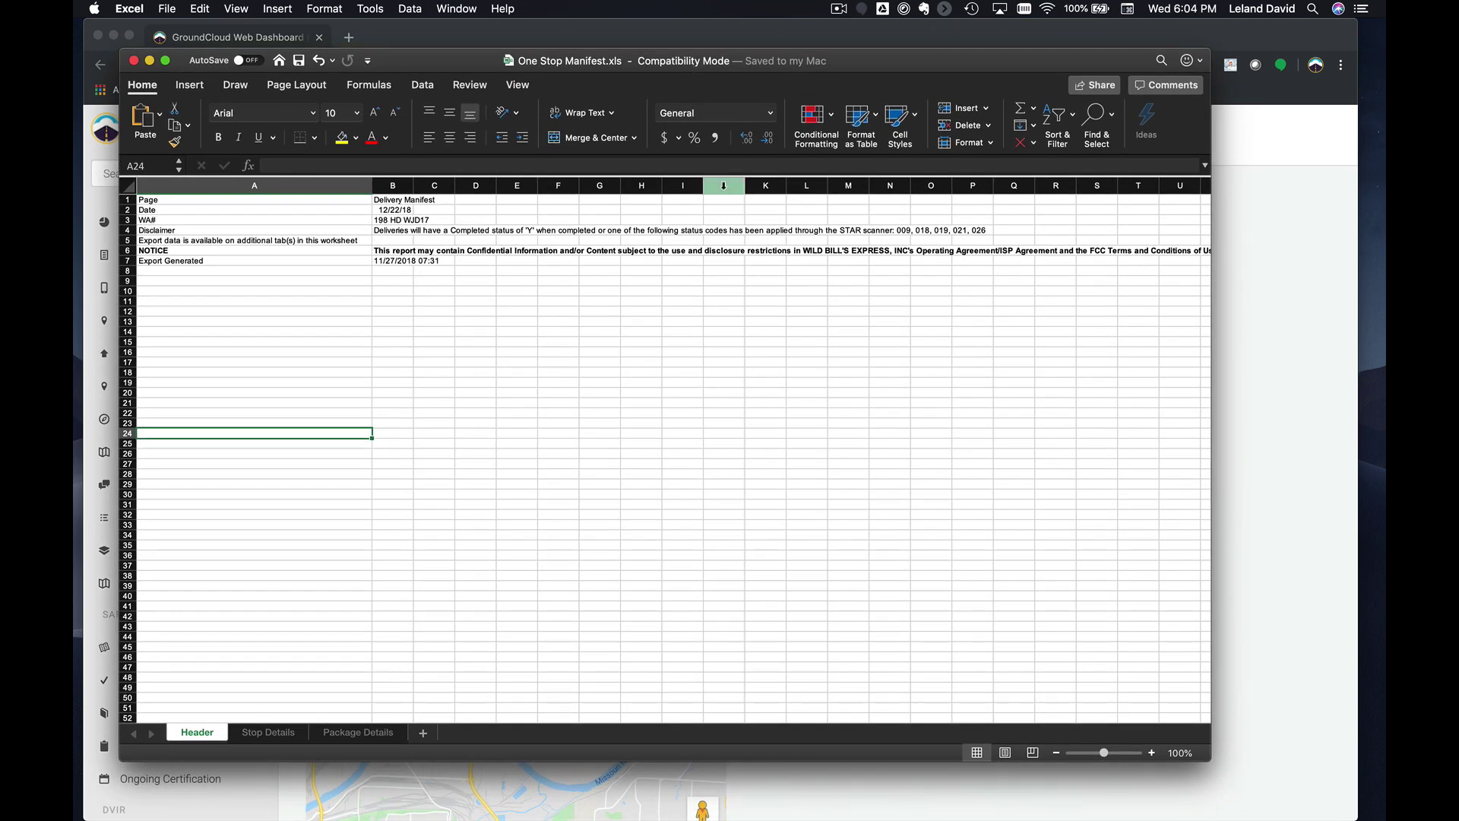
Change the Header date in B2 from 12/22/2018 to 10/23/2019
{"action": "left_click", "coordinate": [404, 210]}
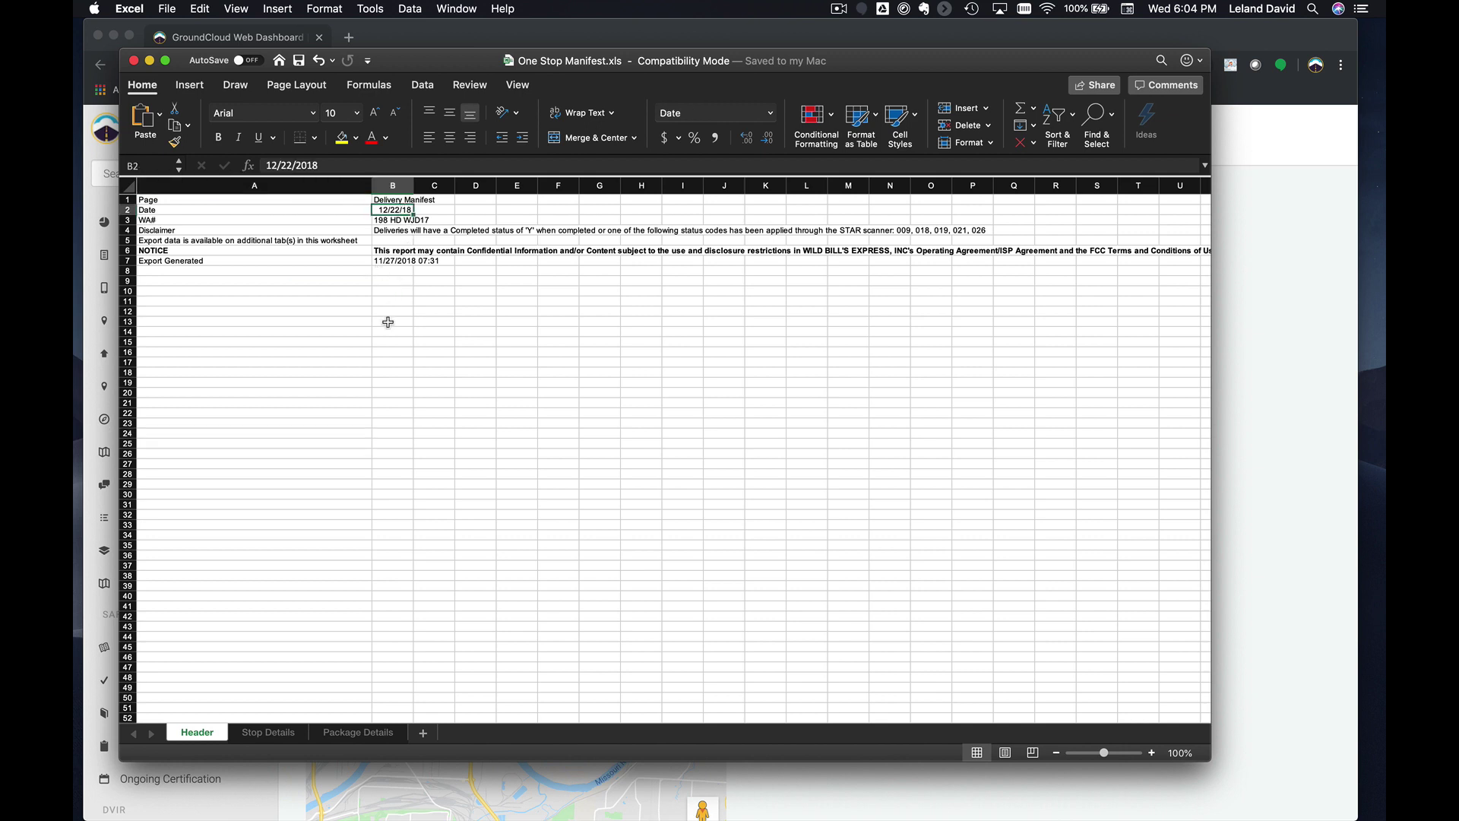
{"action": "left_click", "coordinate": [285, 165]}
{"action": "key", "text": "BackSpace"}
{"action": "type", "text": "0"}
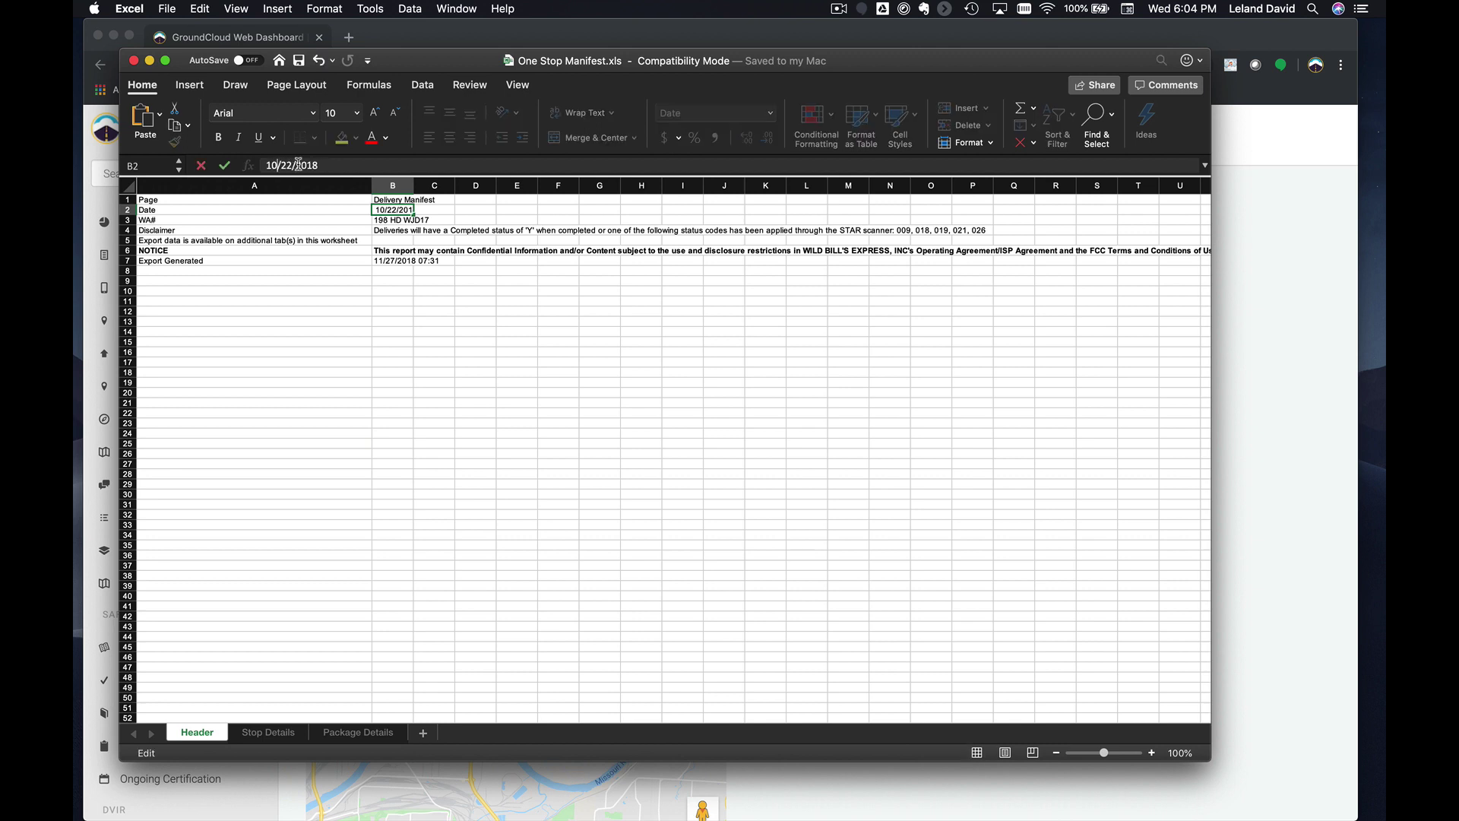
{"action": "key", "text": "BackSpace"}
{"action": "type", "text": "3"}
{"action": "key", "text": "Return"}
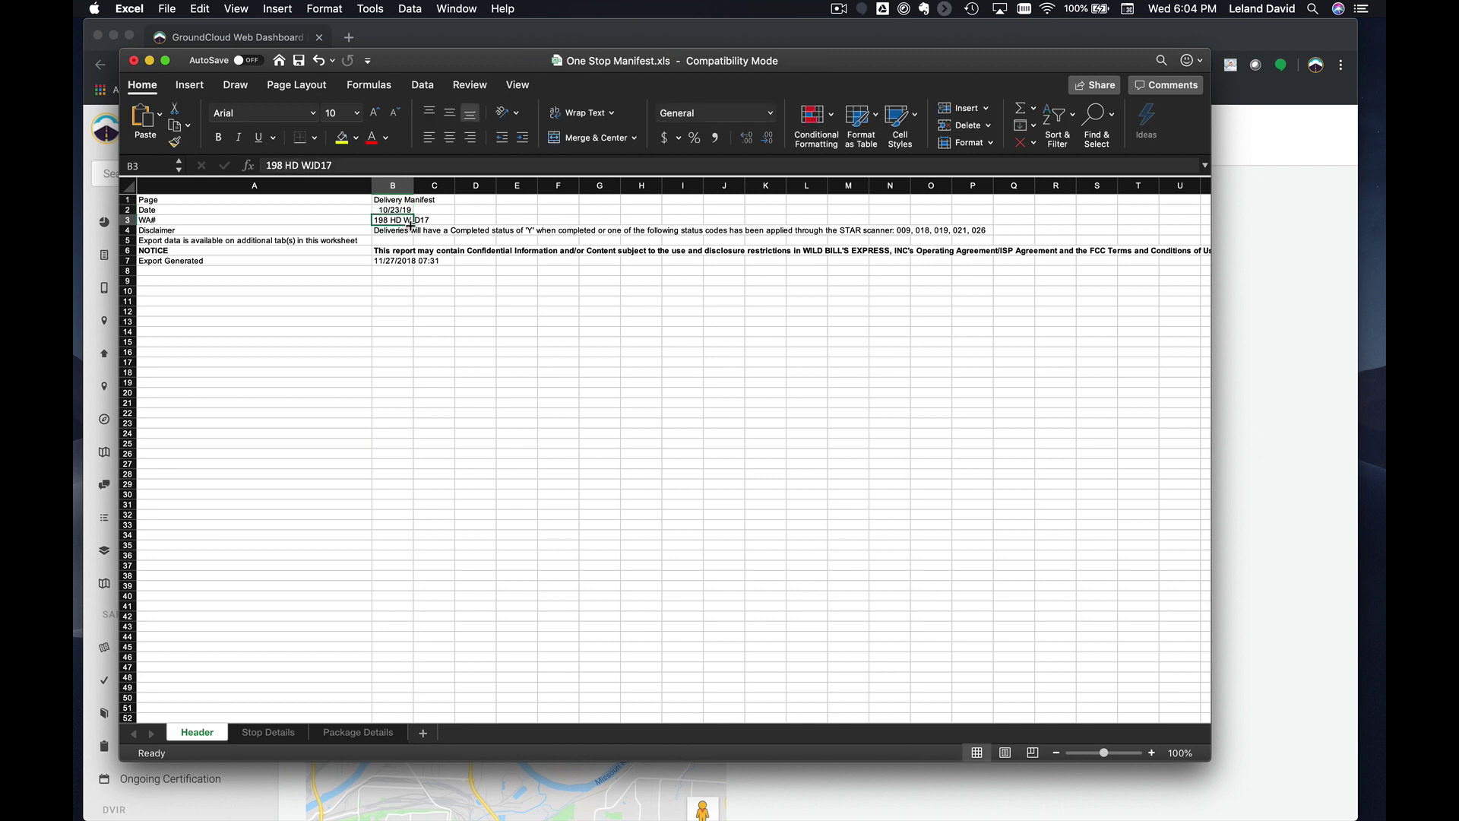
{"action": "left_click", "coordinate": [190, 219]}
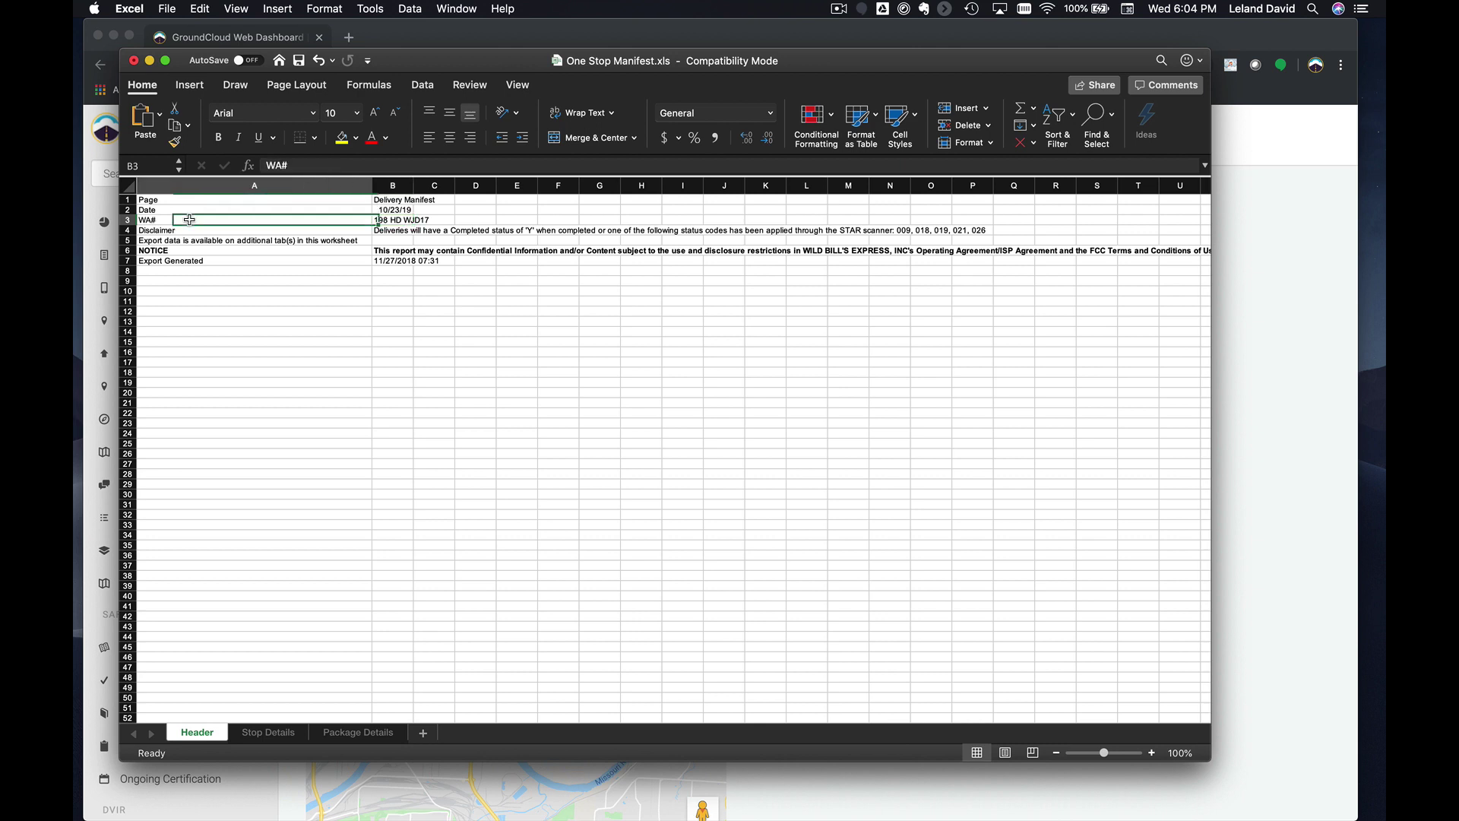
{"action": "left_click", "coordinate": [392, 222]}
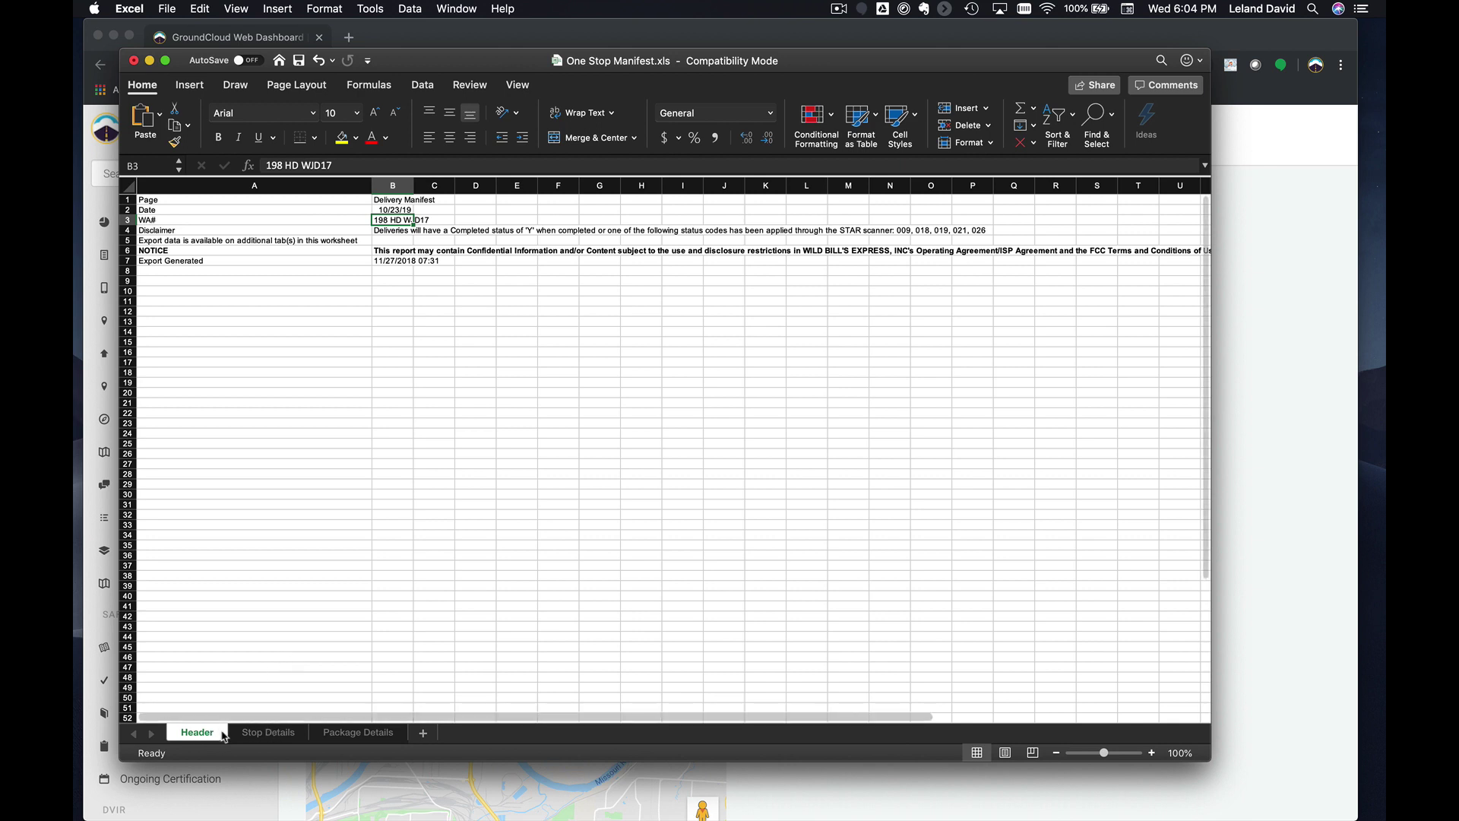
{"action": "left_click", "coordinate": [262, 734]}
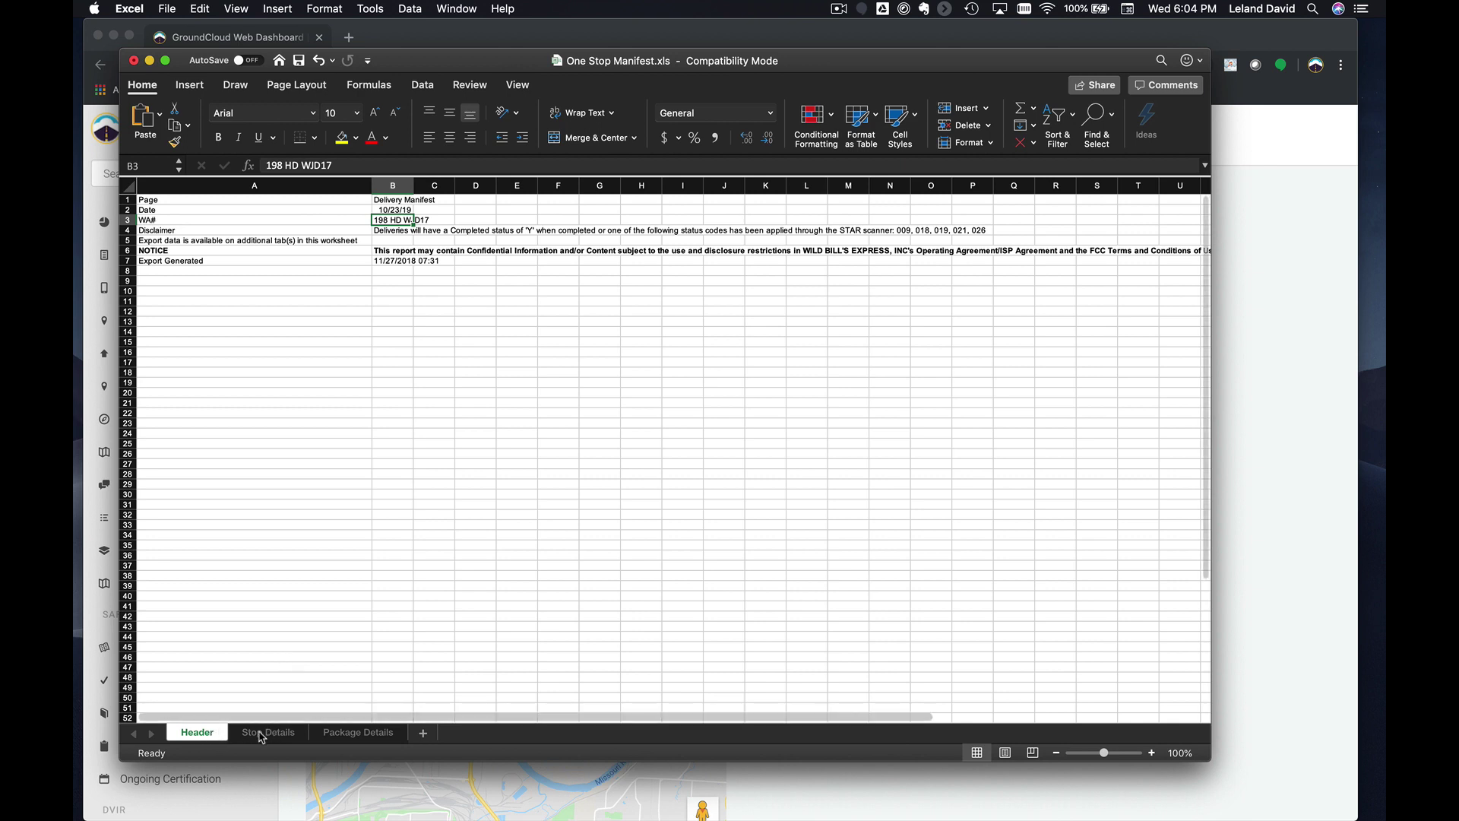
{"action": "left_click", "coordinate": [360, 734]}
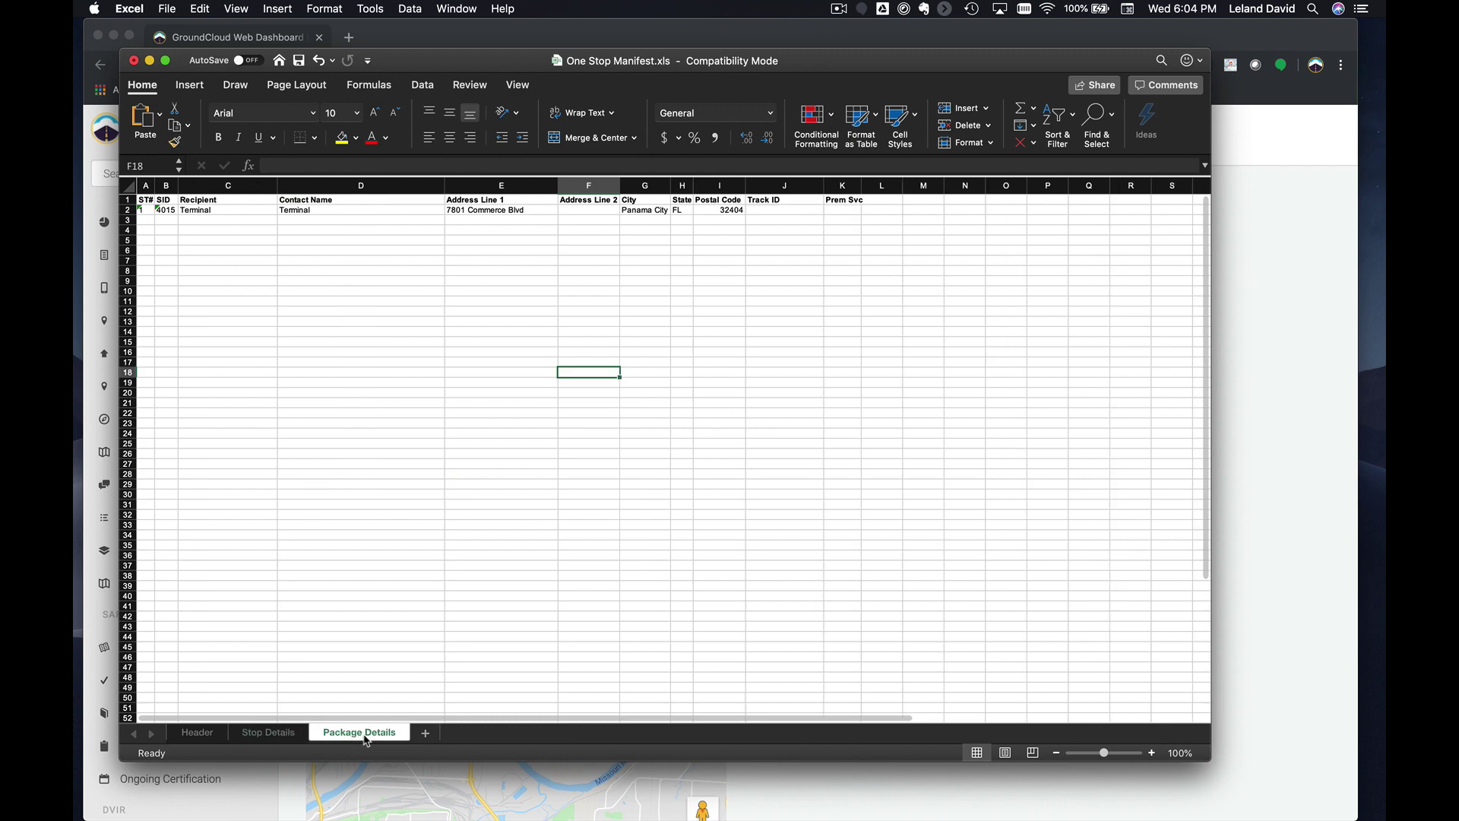
{"action": "left_click", "coordinate": [197, 734]}
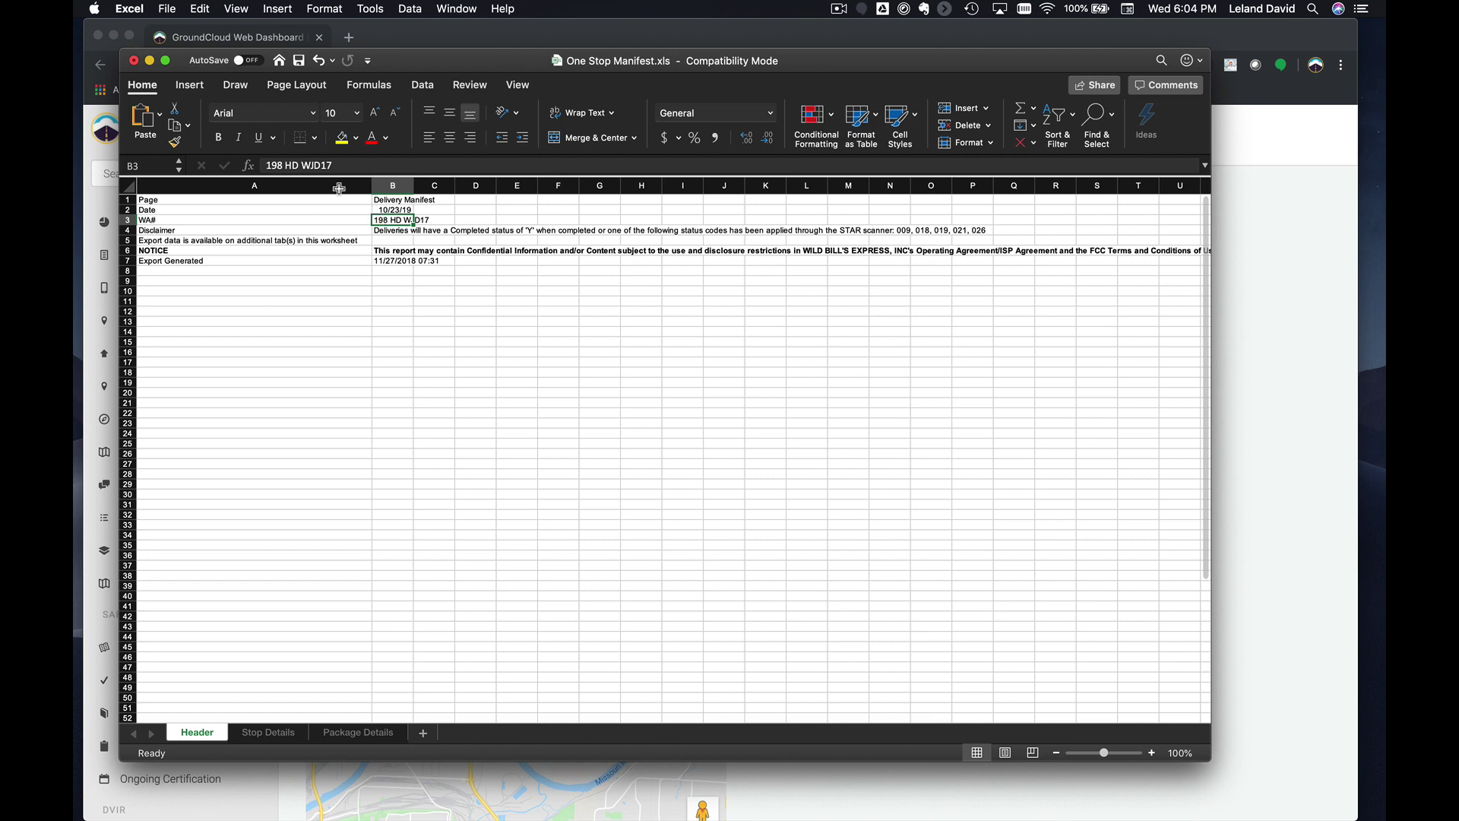
Replace the WA# in B3 with route number 1234
{"action": "triple_click", "coordinate": [312, 165]}
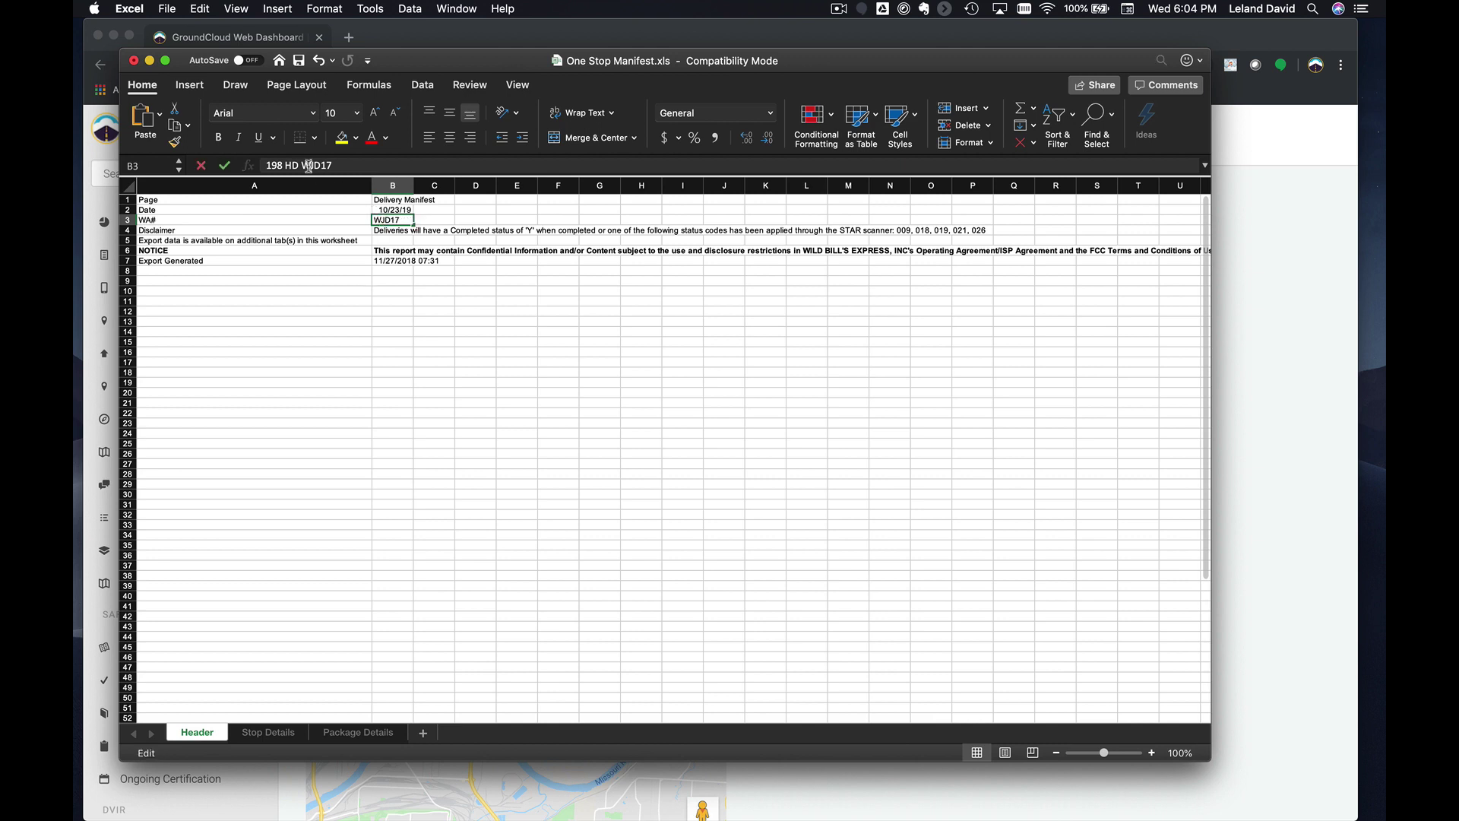
{"action": "triple_click", "coordinate": [352, 161]}
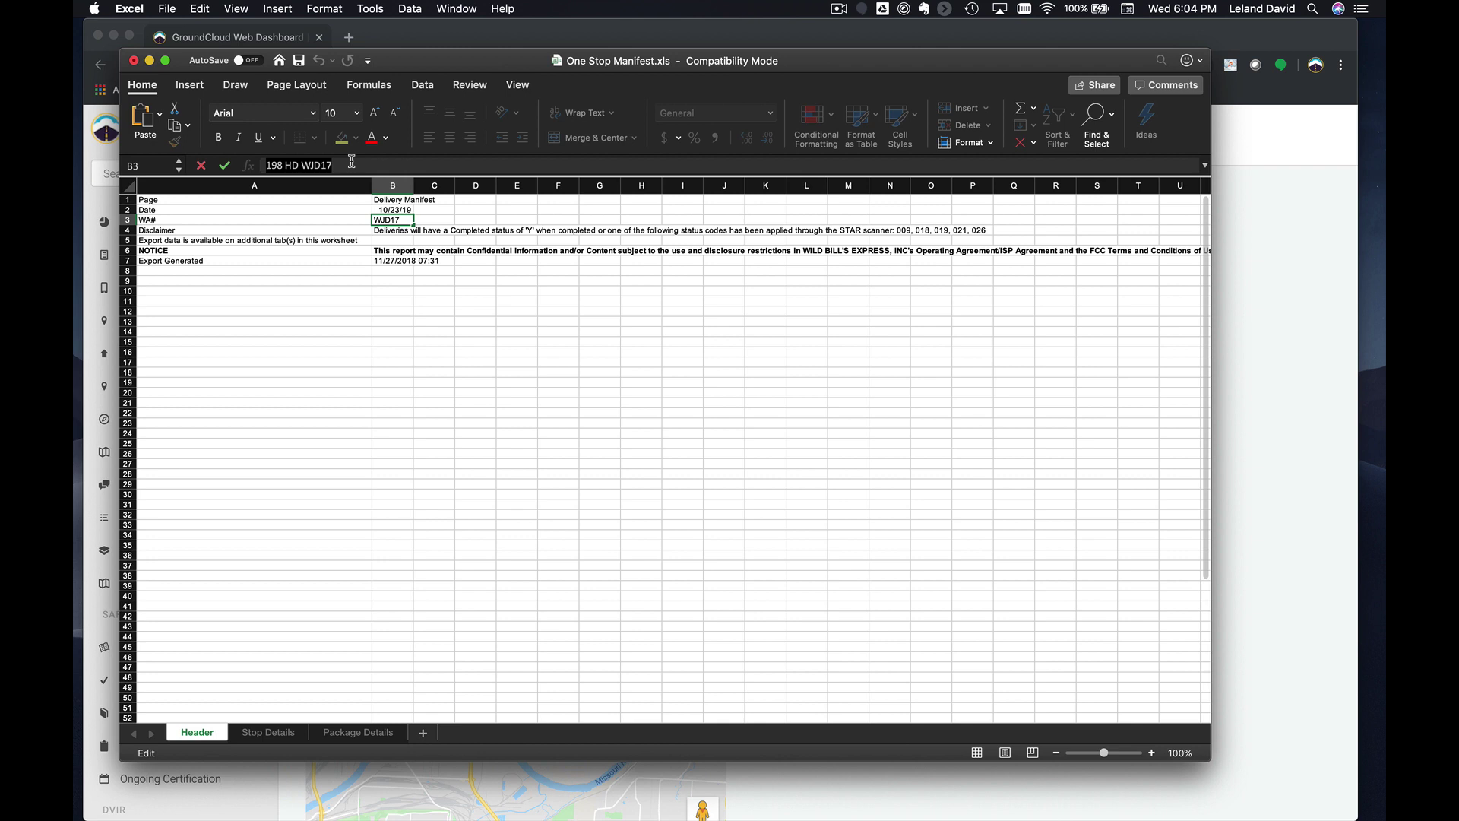
{"action": "type", "text": "1234"}
{"action": "key", "text": "Tab"}
{"action": "type", "text": "4"}
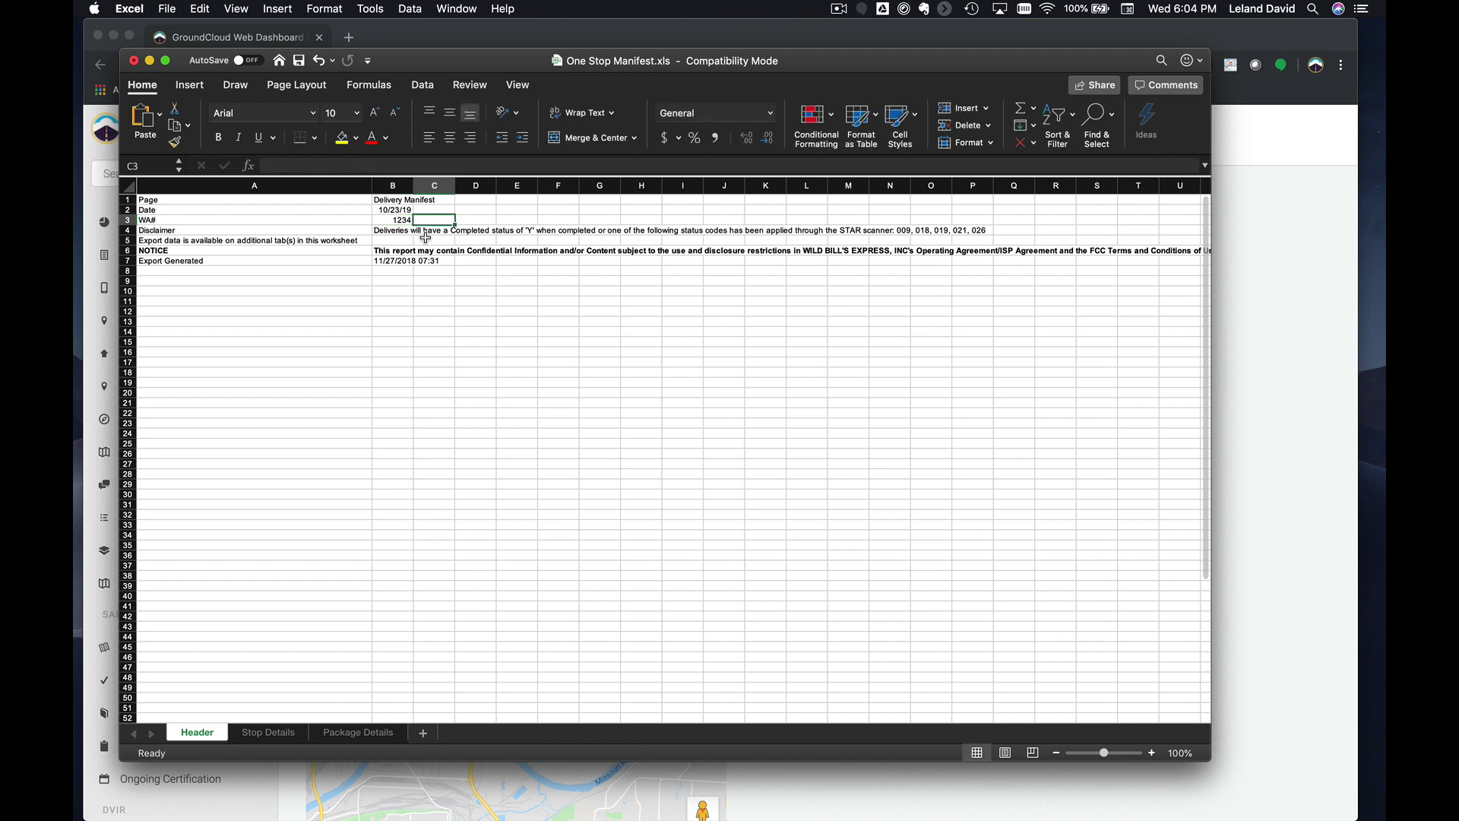
Clear the Export Generated timestamp in B7 and recheck the B2 date and B3 value
{"action": "left_click", "coordinate": [388, 261]}
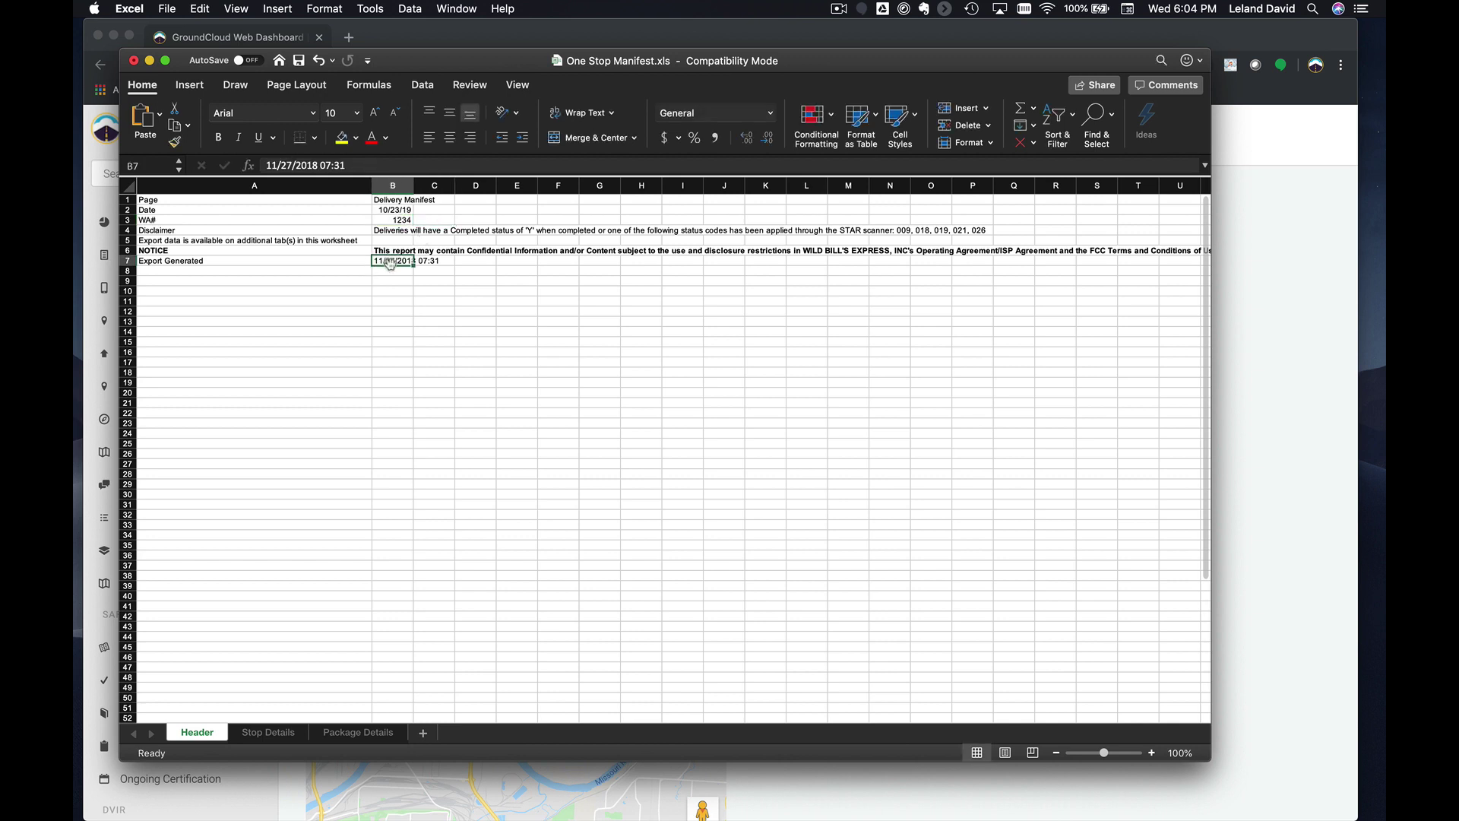
{"action": "key", "text": "BackSpace"}
{"action": "left_click", "coordinate": [386, 302]}
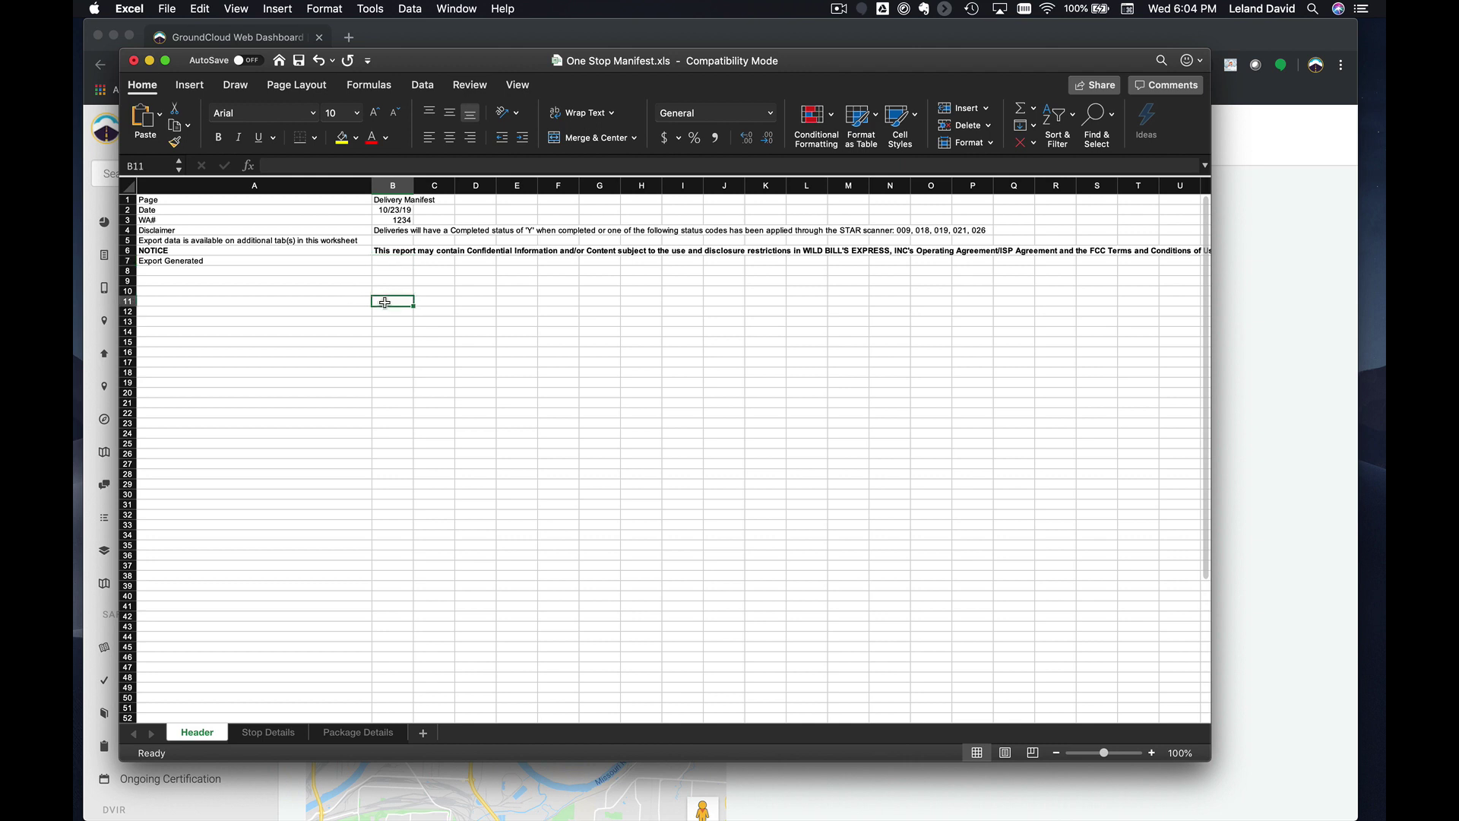
{"action": "left_click", "coordinate": [389, 210]}
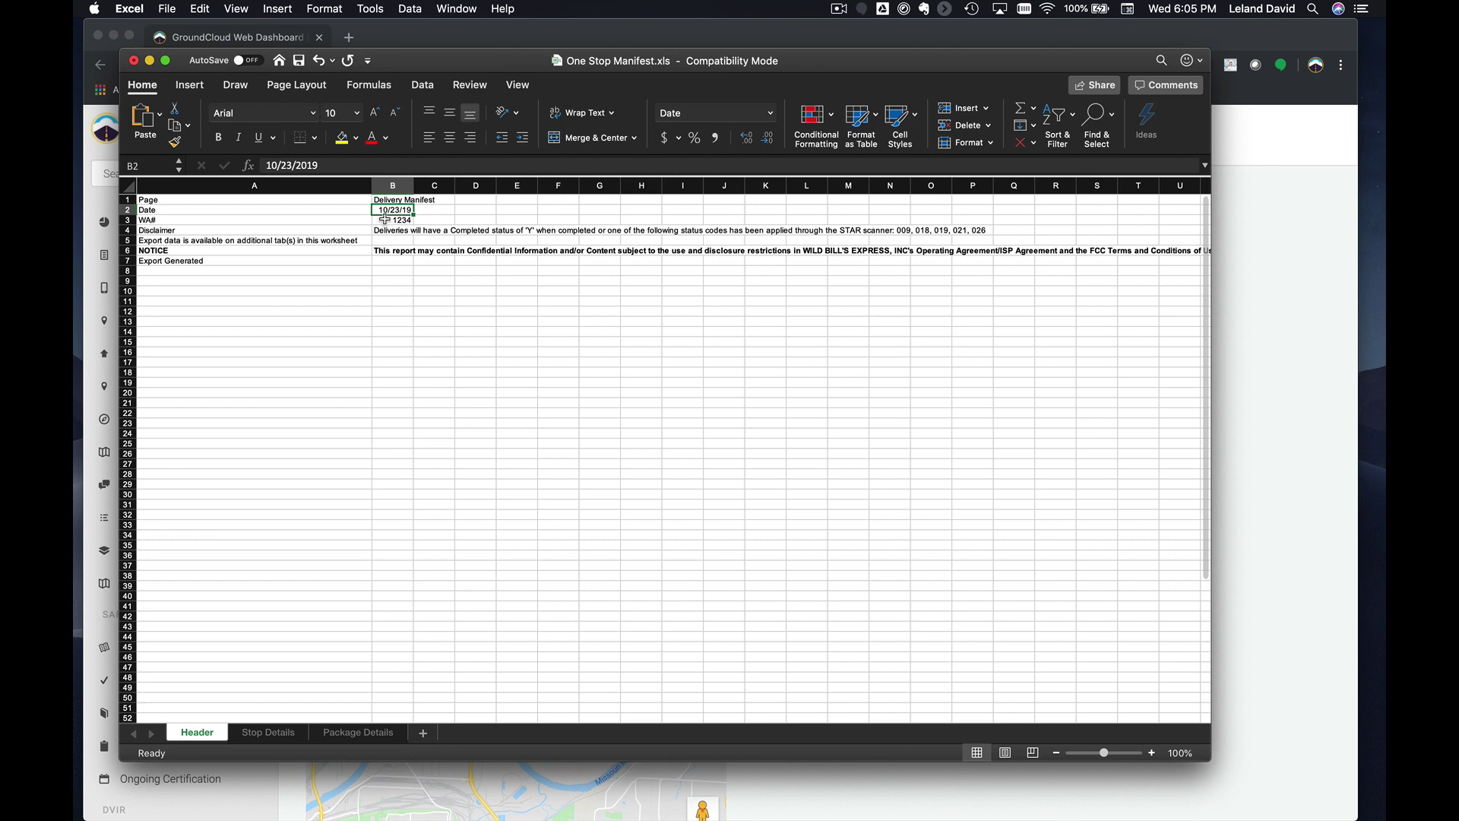
{"action": "left_click", "coordinate": [385, 220]}
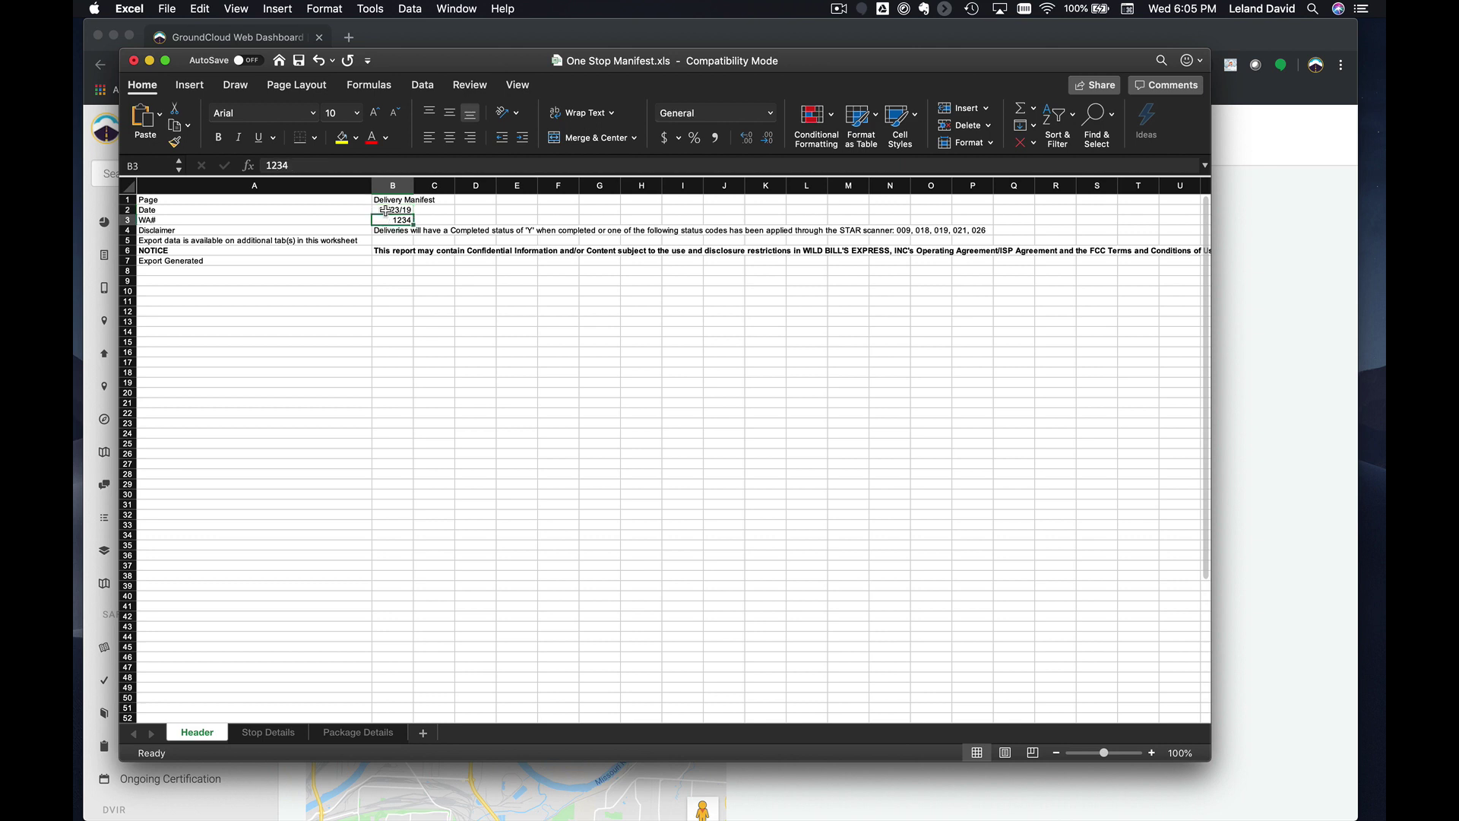
{"action": "left_click", "coordinate": [386, 211]}
{"action": "left_click", "coordinate": [385, 220]}
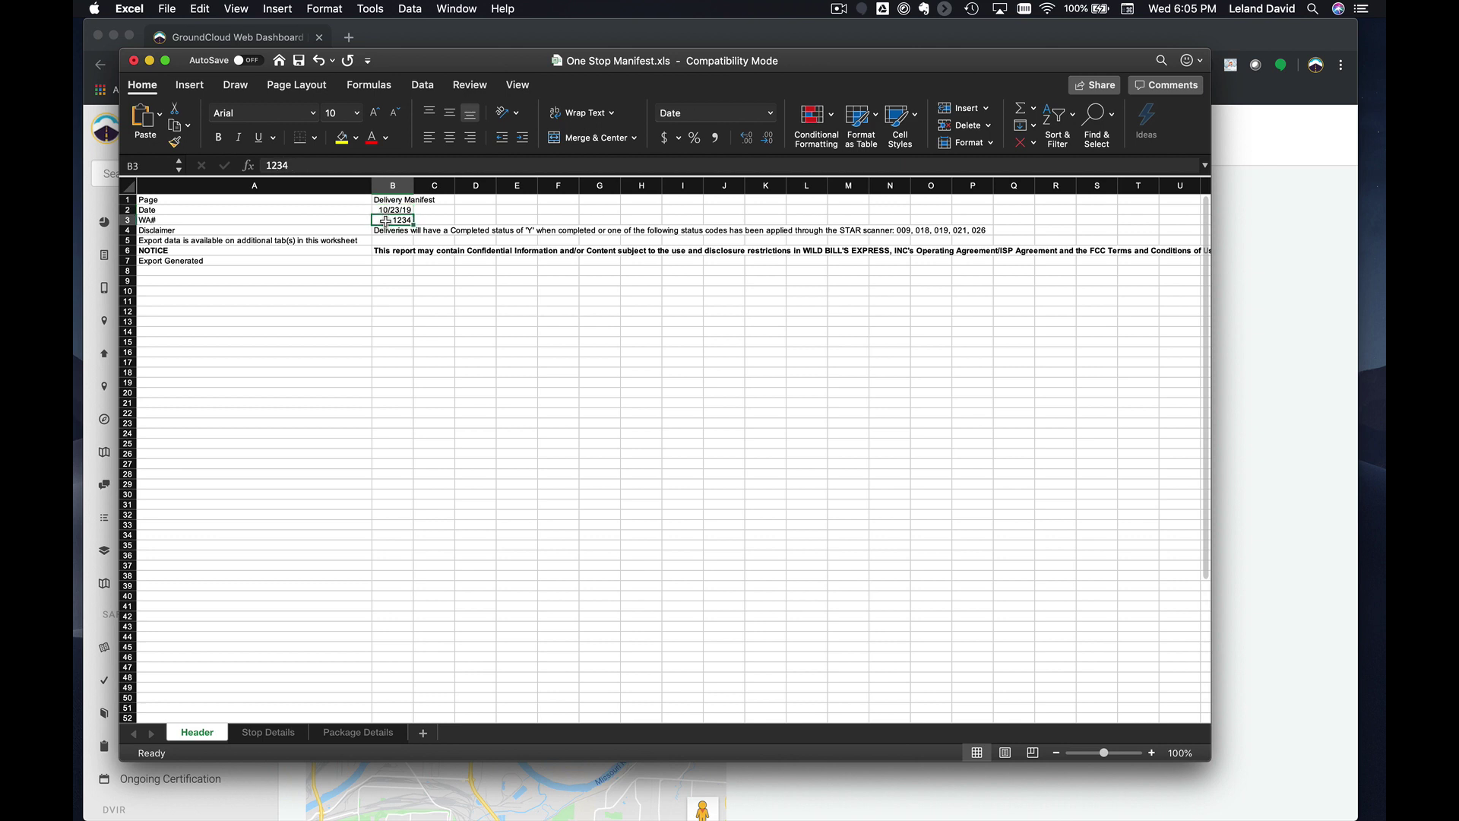
{"action": "left_click", "coordinate": [274, 733]}
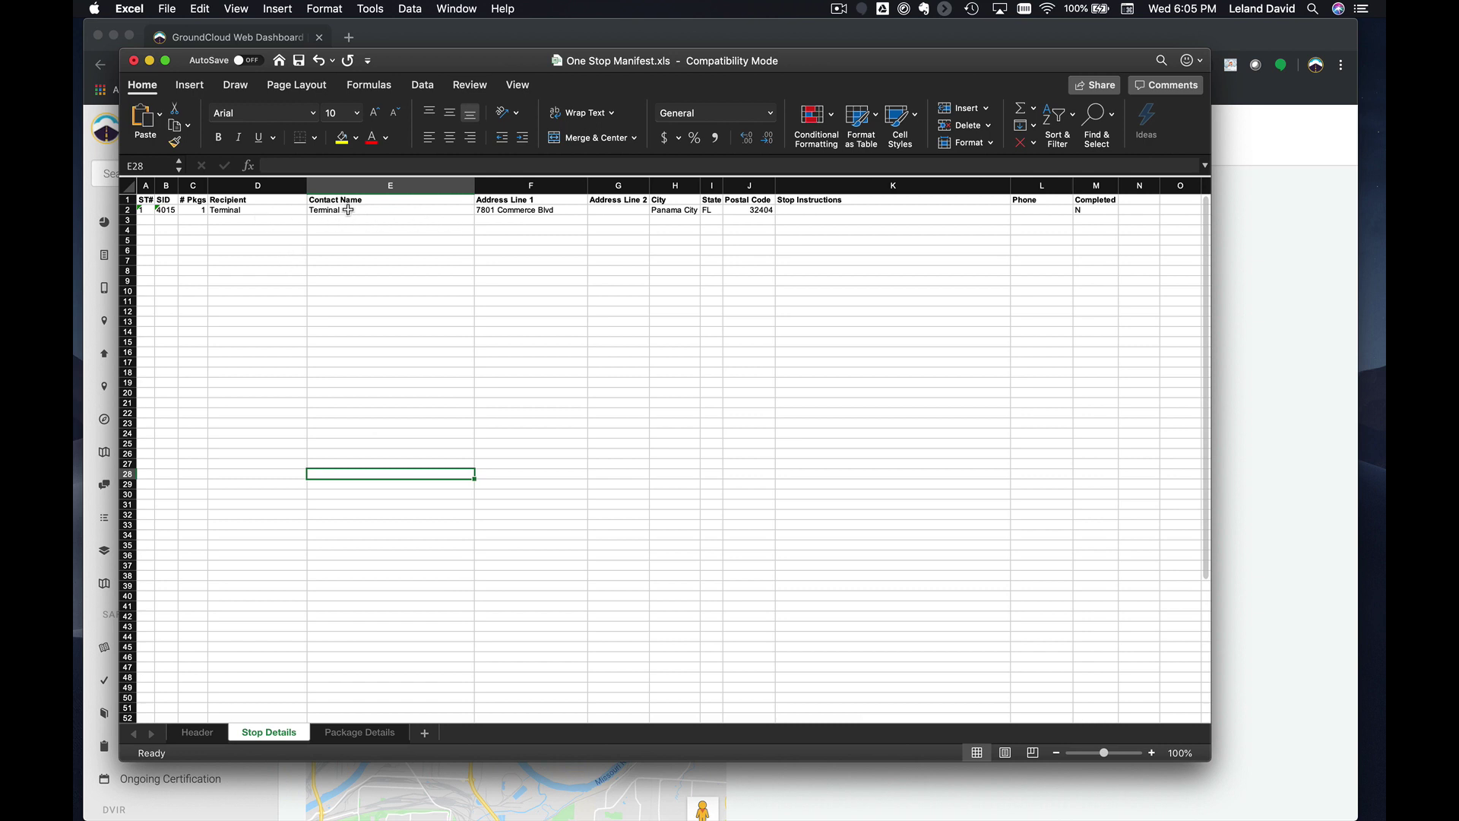
{"action": "left_click", "coordinate": [270, 210]}
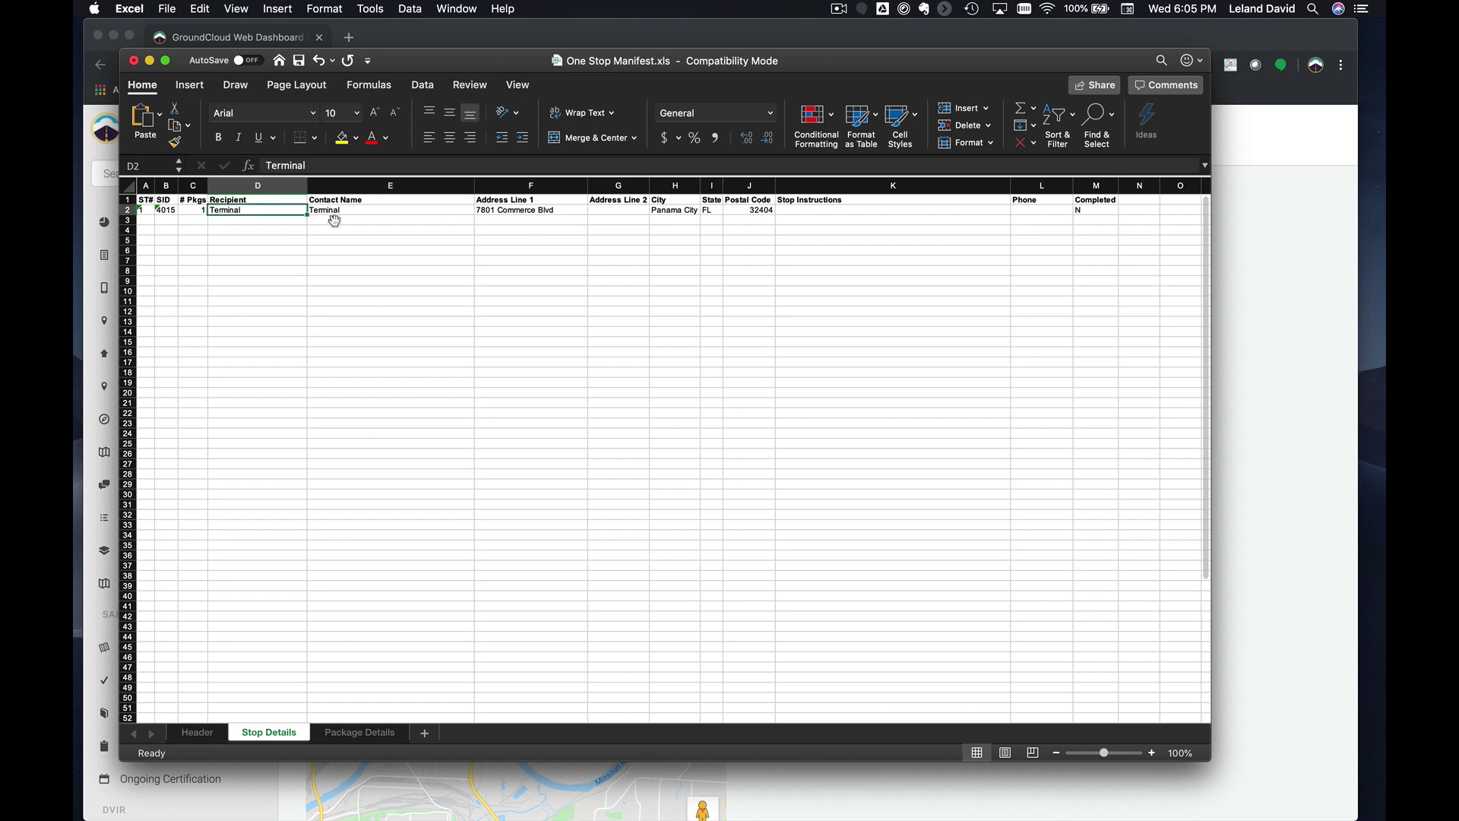
{"action": "left_click", "coordinate": [315, 212]}
{"action": "key", "text": "Right"}
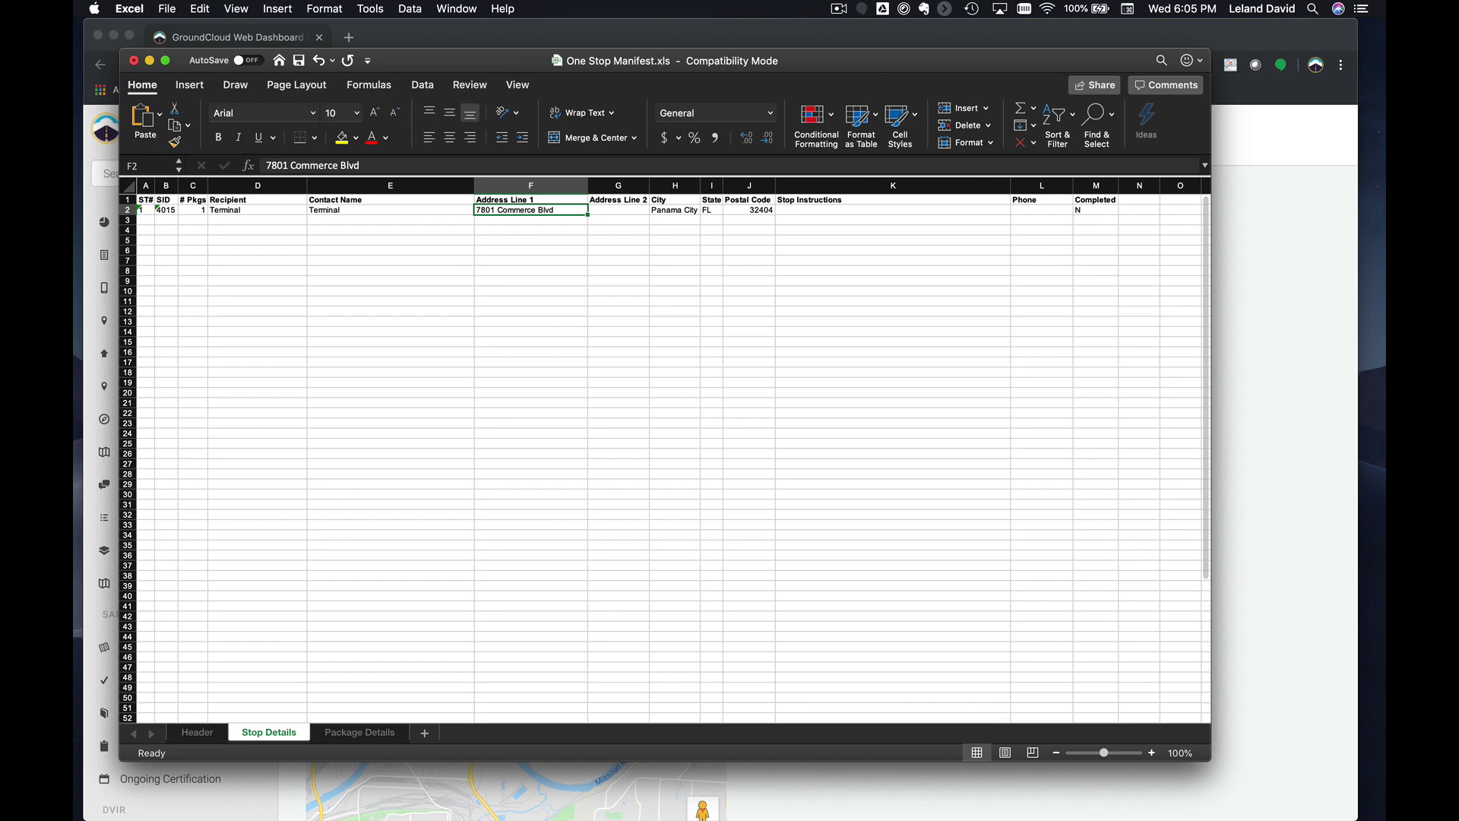
{"action": "key", "text": "super+Tab"}
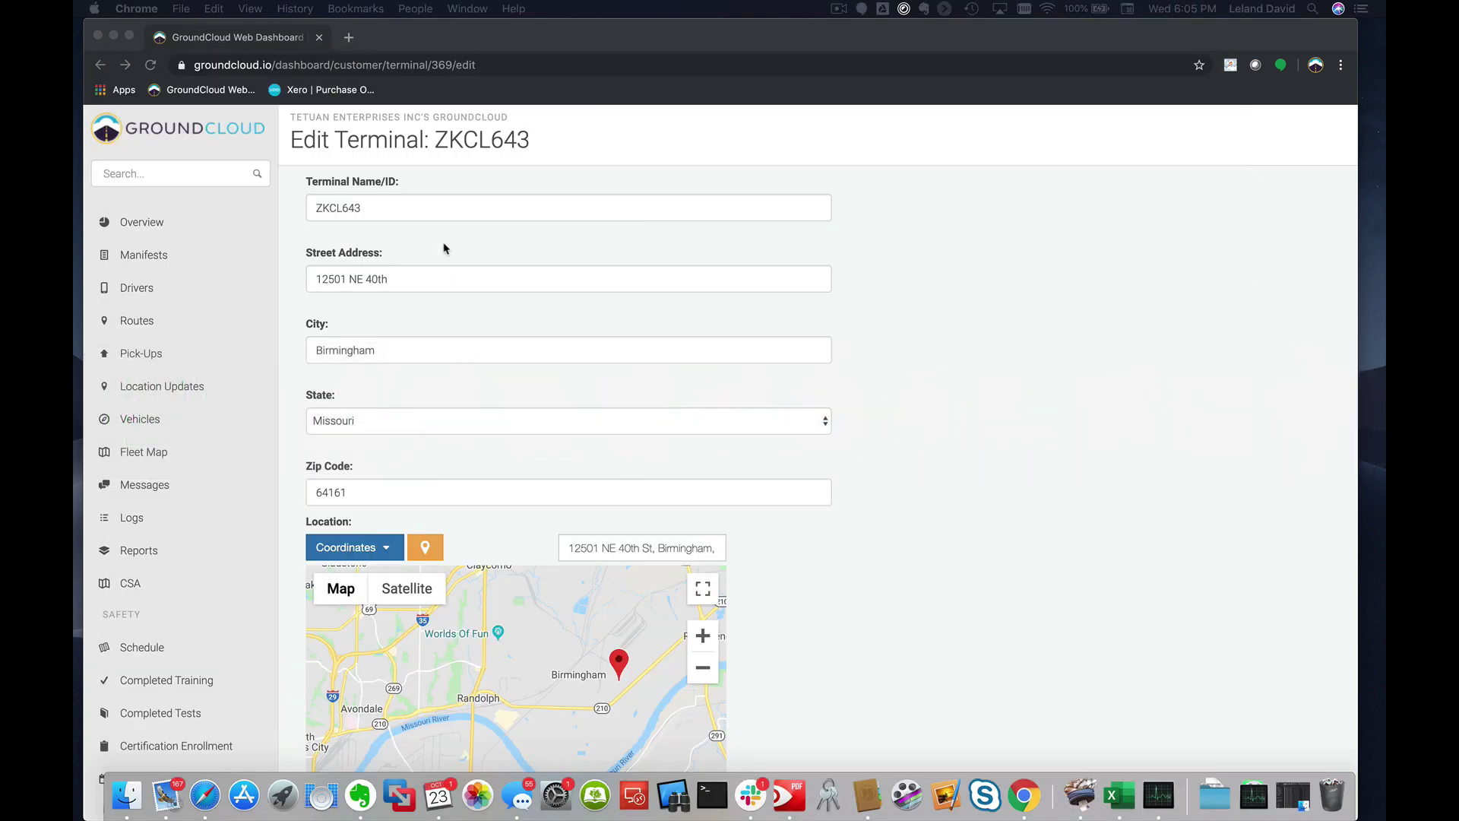
{"action": "left_click", "coordinate": [411, 279]}
{"action": "key", "text": "super+c"}
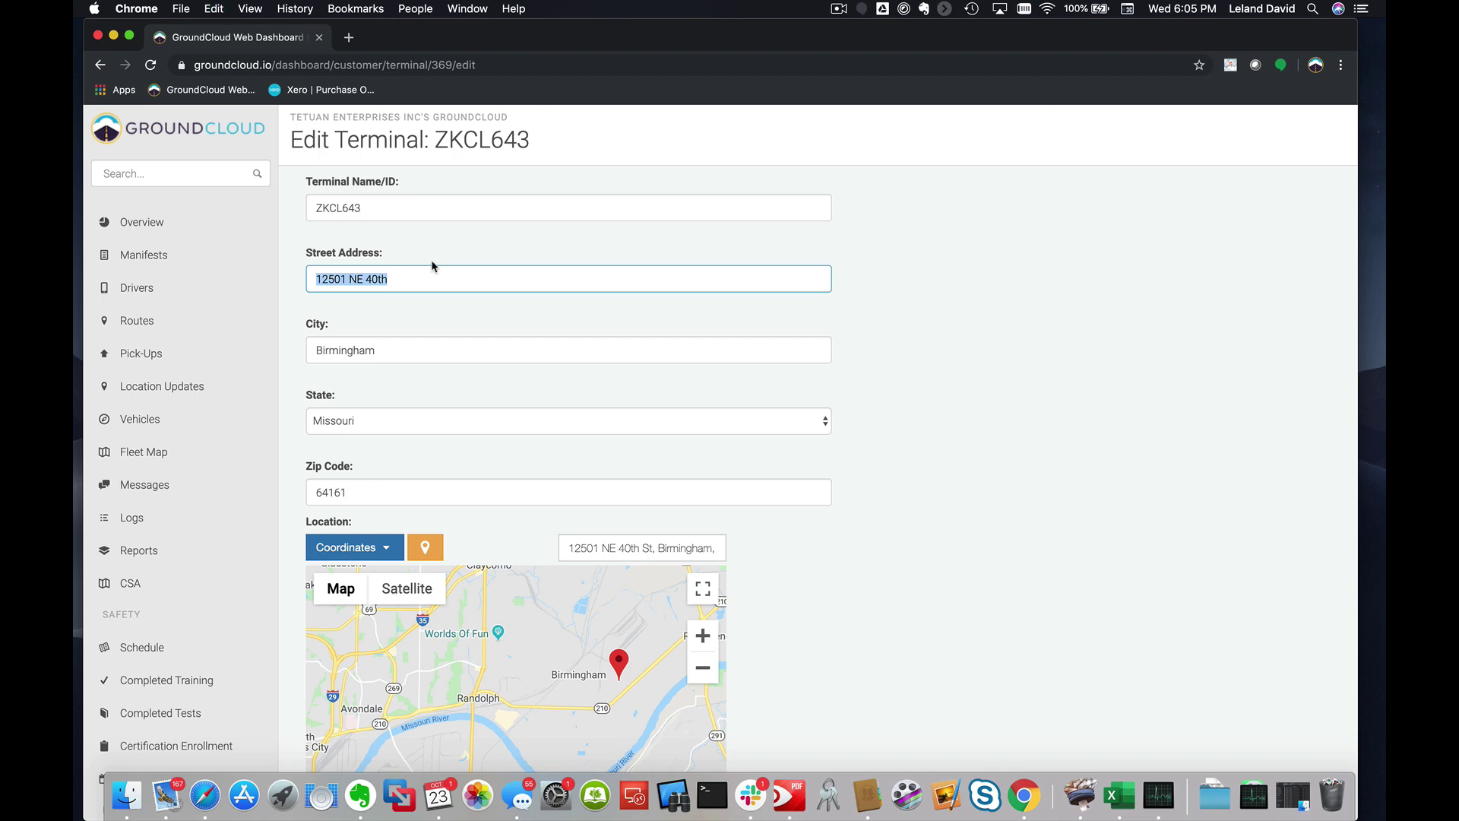
{"action": "key", "text": "super+Tab"}
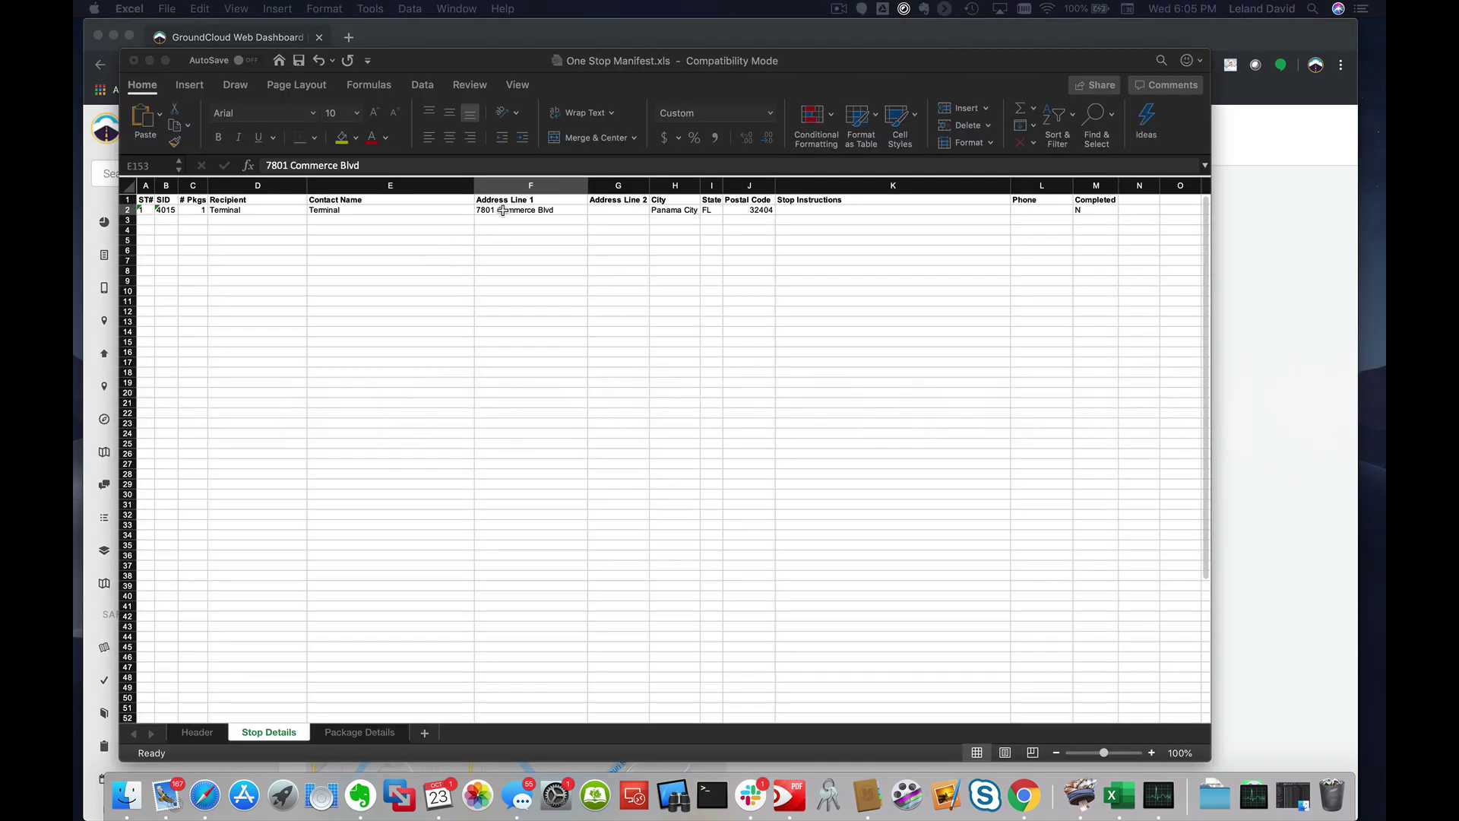
{"action": "left_click", "coordinate": [502, 210]}
{"action": "key", "text": "super+v"}
{"action": "key", "text": "Right"}
{"action": "key", "text": "Right"}
{"action": "key", "text": "super+Tab"}
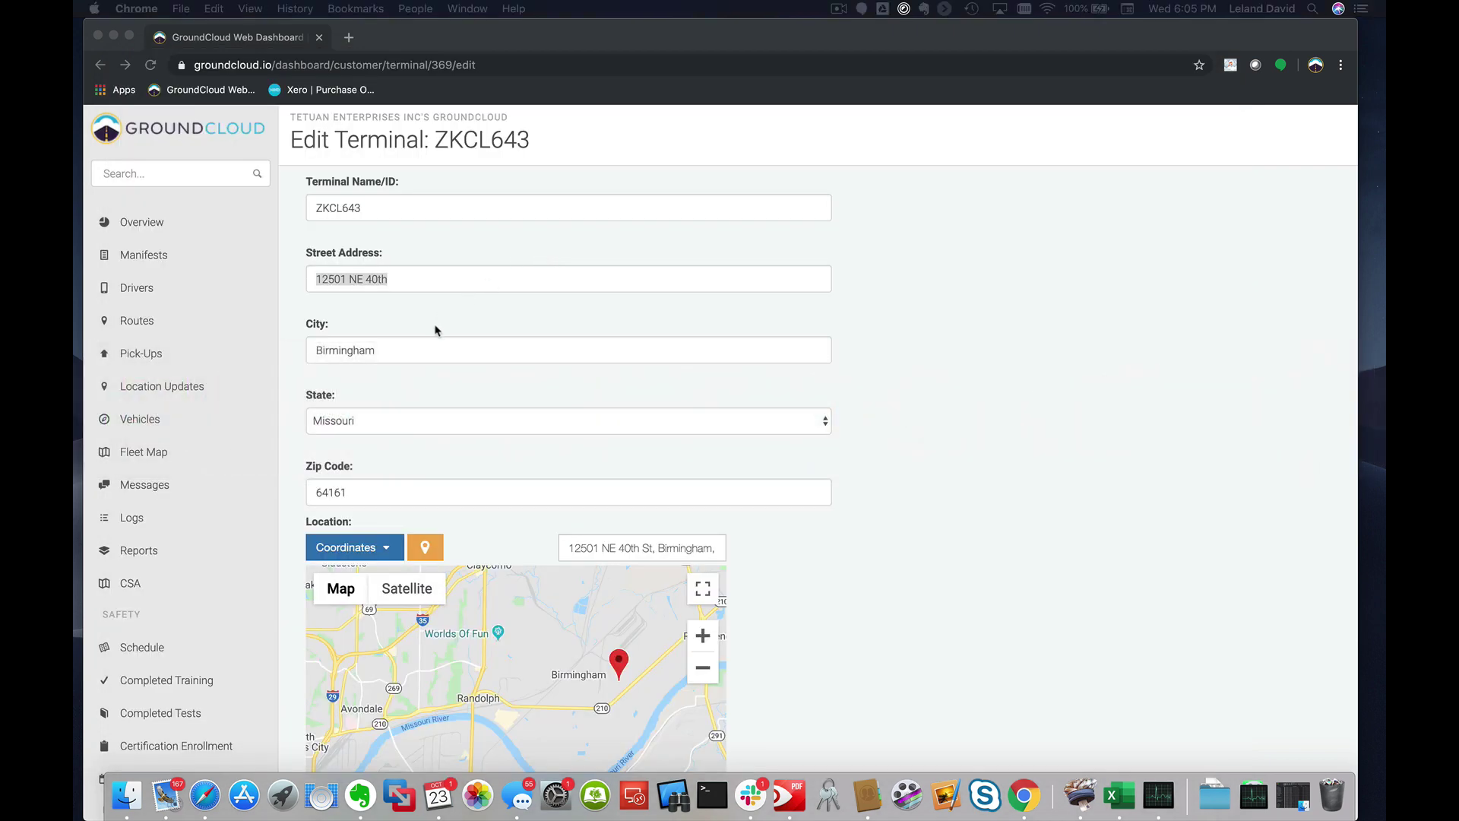
{"action": "double_click", "coordinate": [418, 345]}
{"action": "key", "text": "super+c"}
{"action": "key", "text": "super+Tab"}
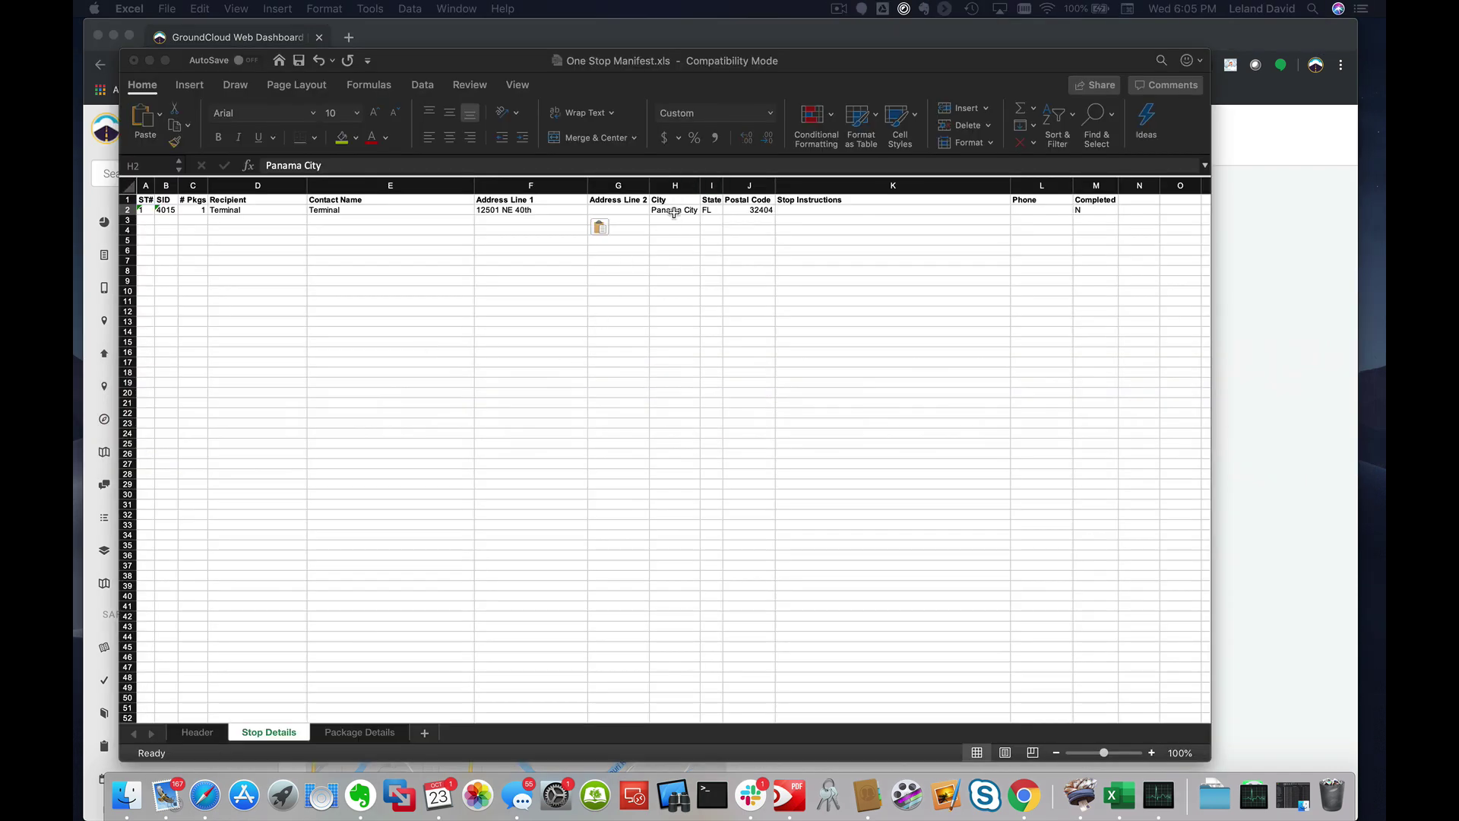
{"action": "key", "text": "super+v"}
Set the State to MO and paste zip 64161 into Postal Code
{"action": "key", "text": "Tab"}
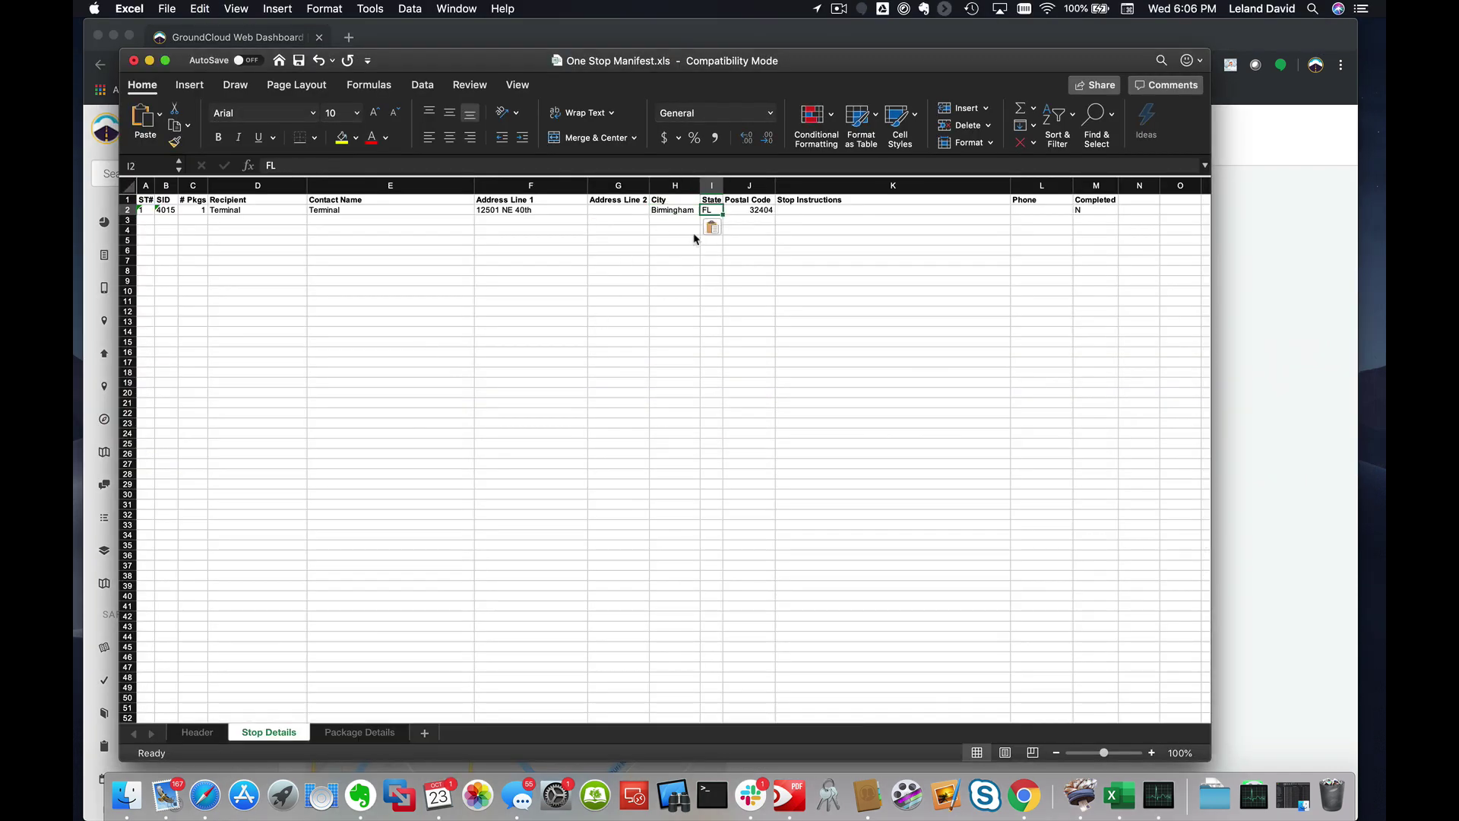
{"action": "key", "text": "super+Tab"}
{"action": "key", "text": "super+Tab"}
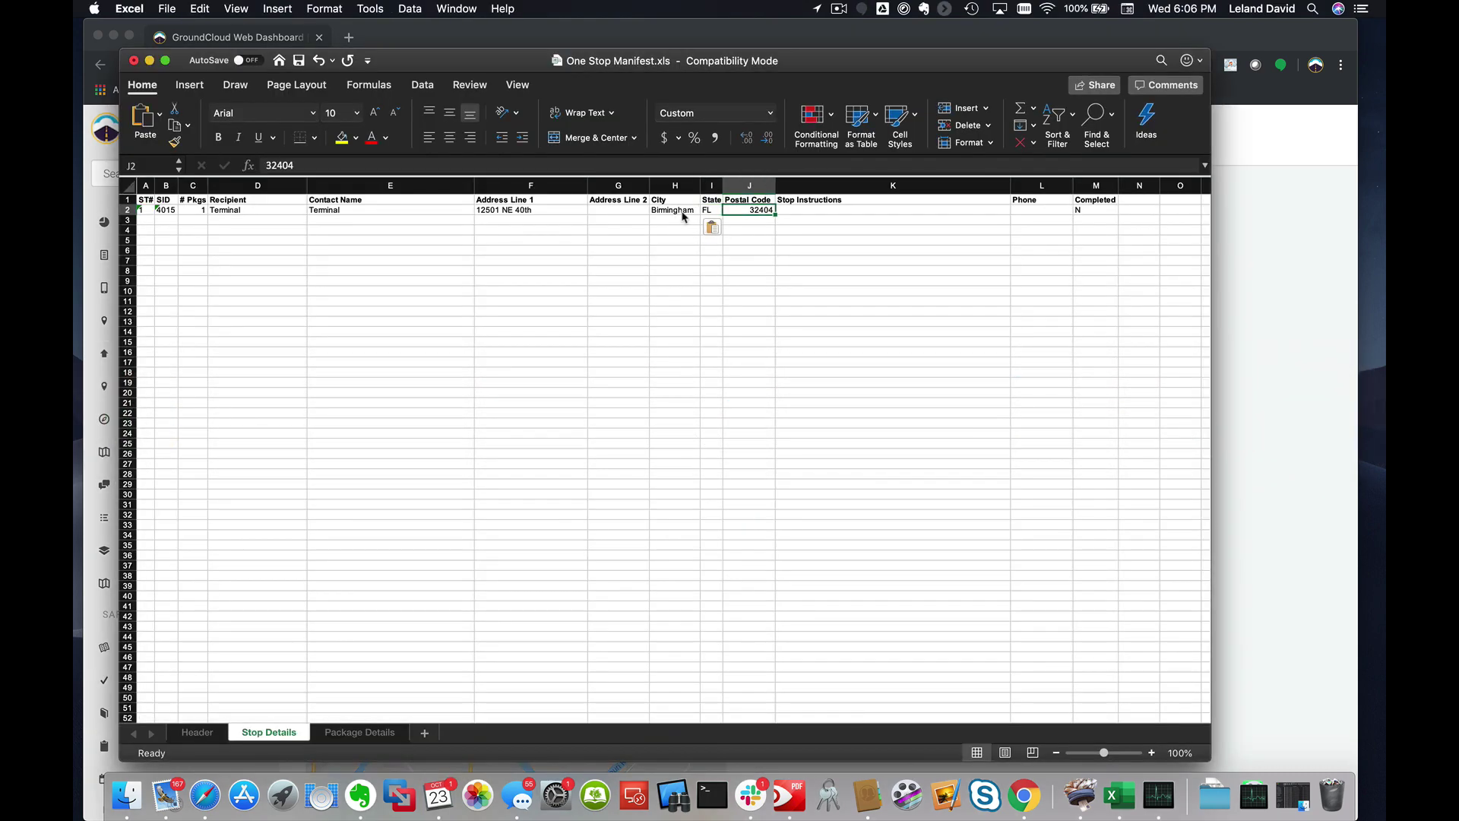
{"action": "key", "text": "Left"}
{"action": "type", "text": "MO"}
{"action": "key", "text": "Tab"}
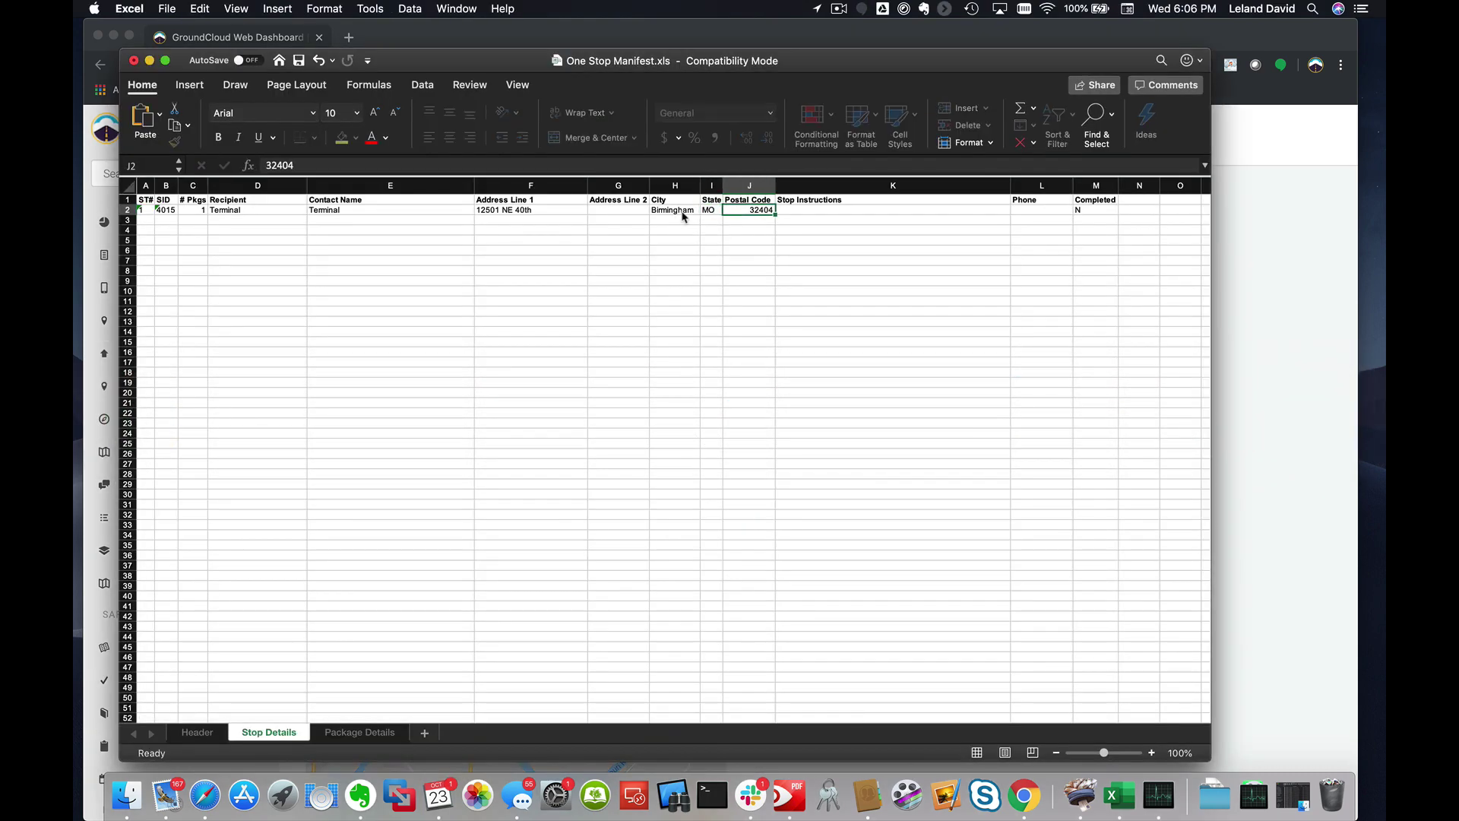
{"action": "key", "text": "super+Tab"}
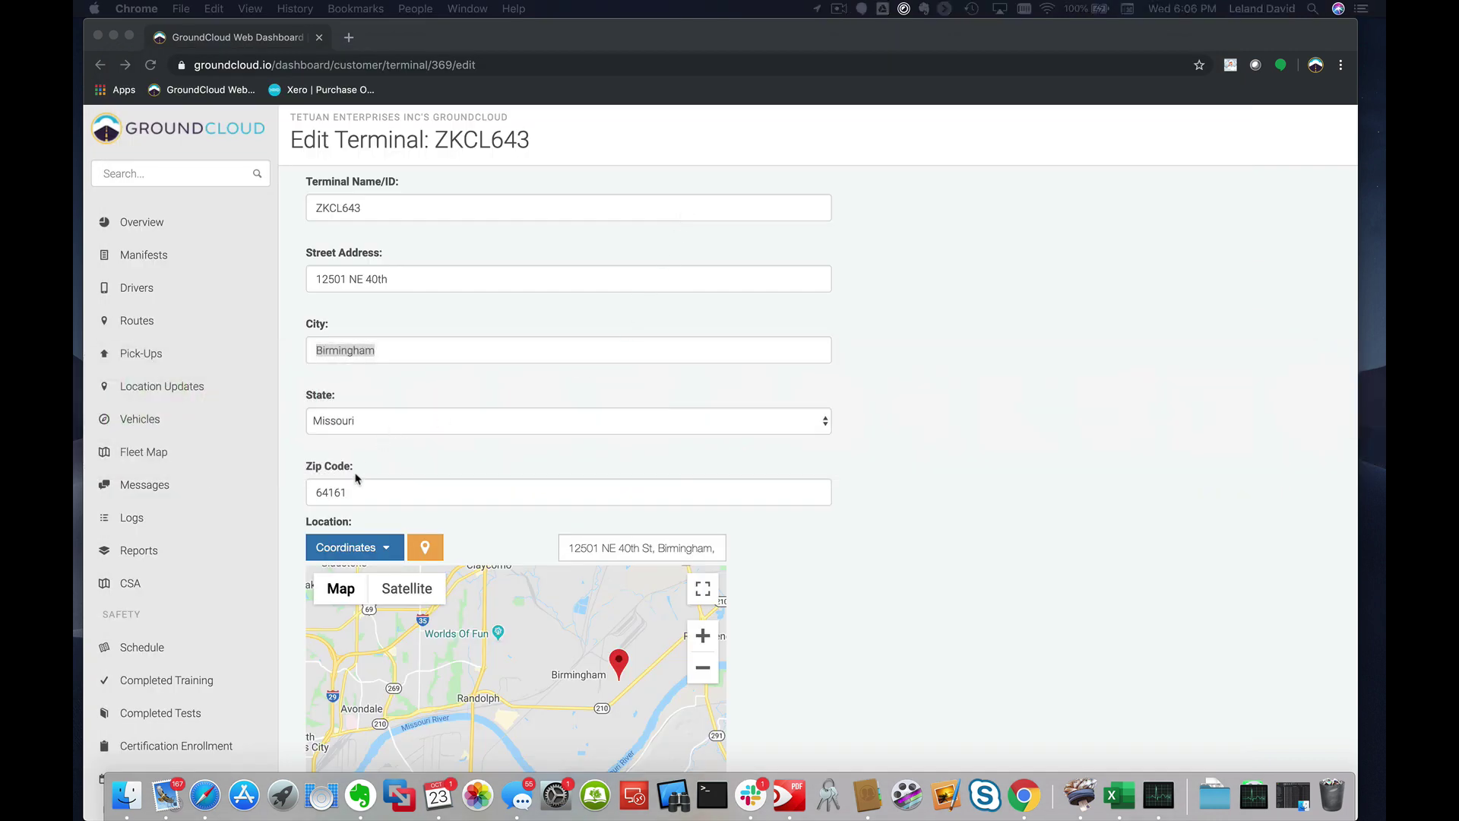
{"action": "left_click", "coordinate": [354, 490]}
{"action": "key", "text": "super+c"}
{"action": "key", "text": "super+Tab"}
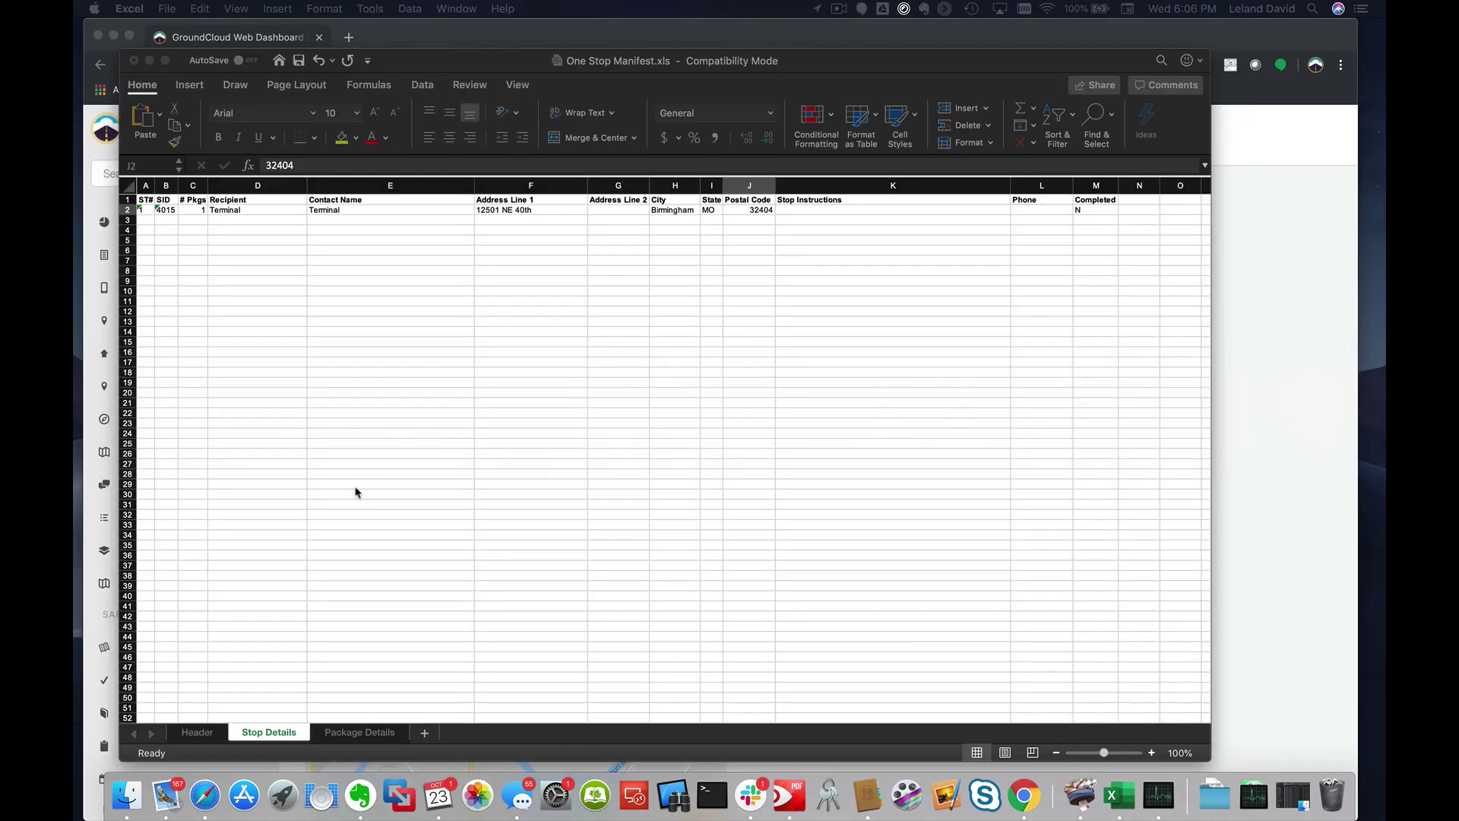
{"action": "left_click", "coordinate": [745, 211]}
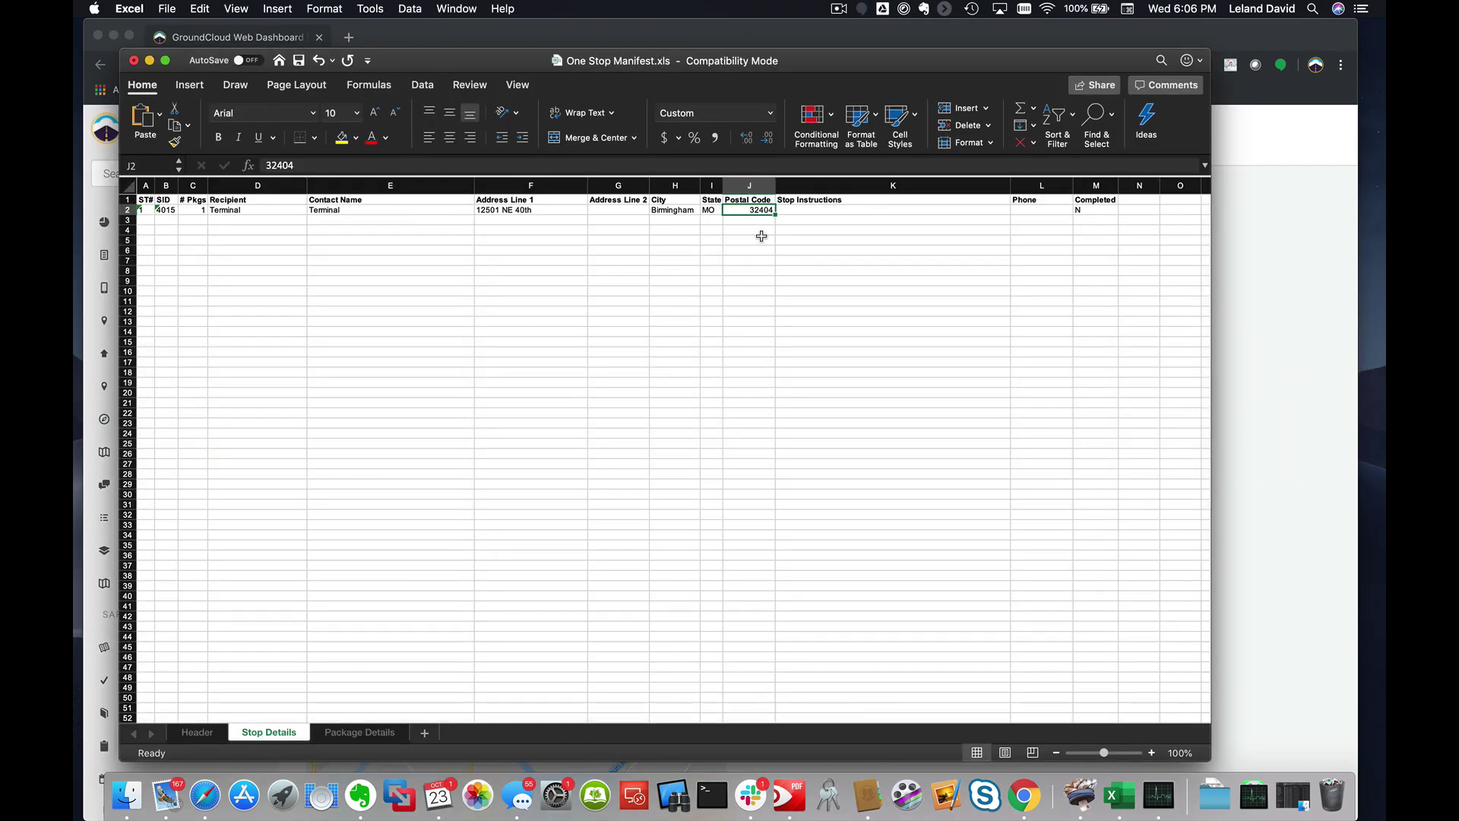
{"action": "key", "text": "super+v"}
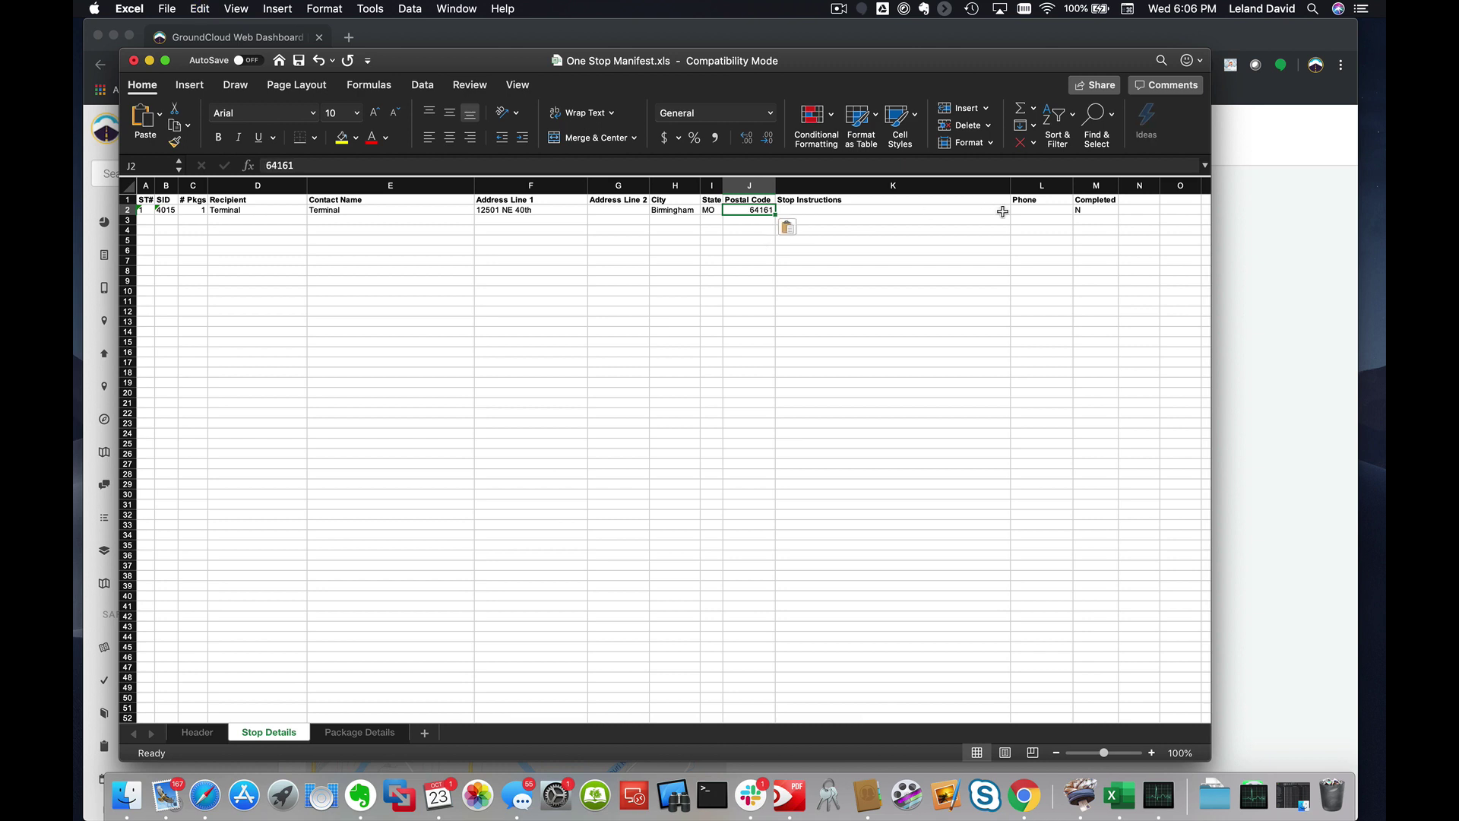
{"action": "left_click", "coordinate": [1102, 211]}
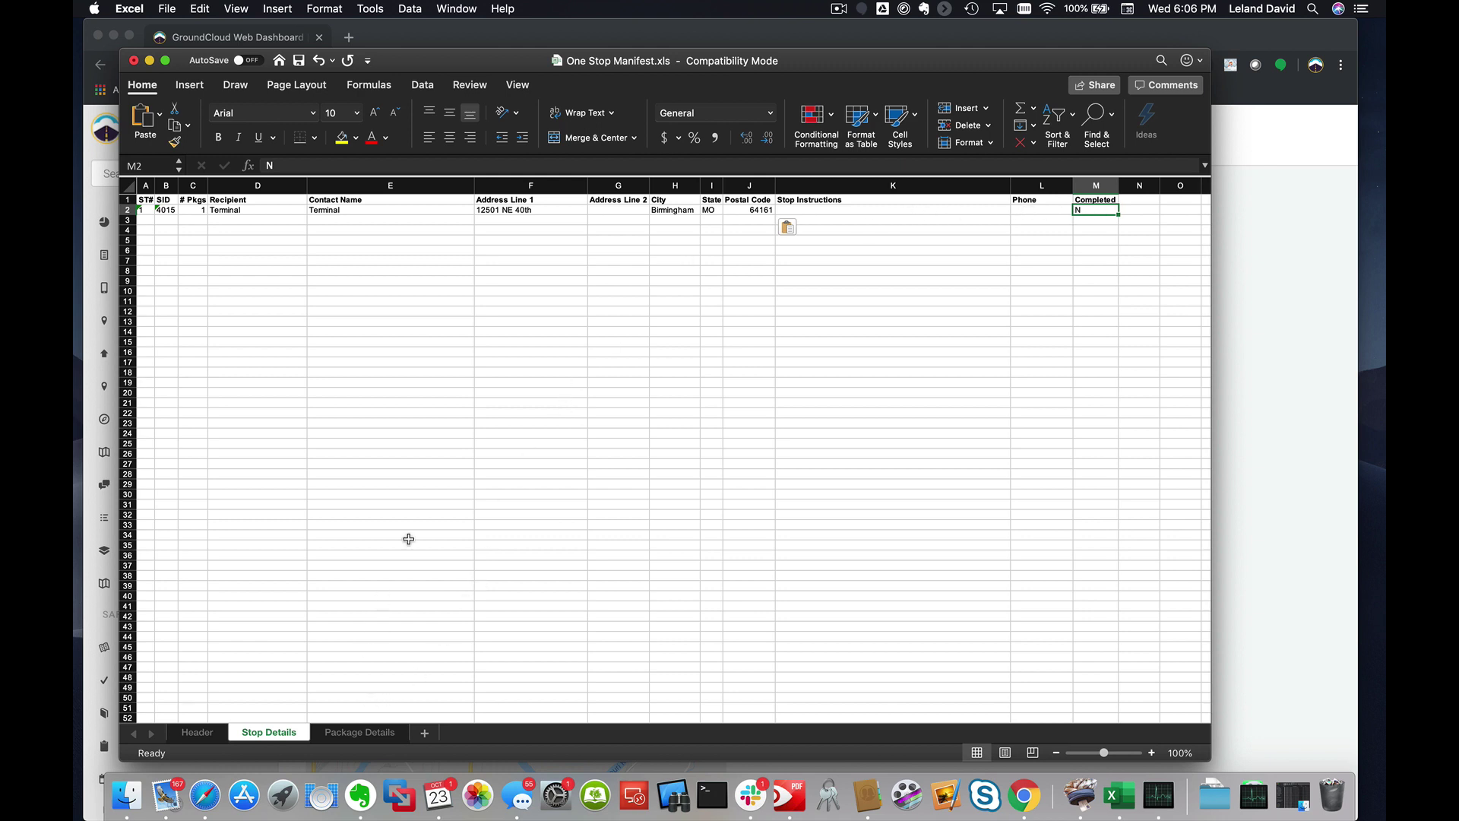
{"action": "left_click", "coordinate": [360, 734]}
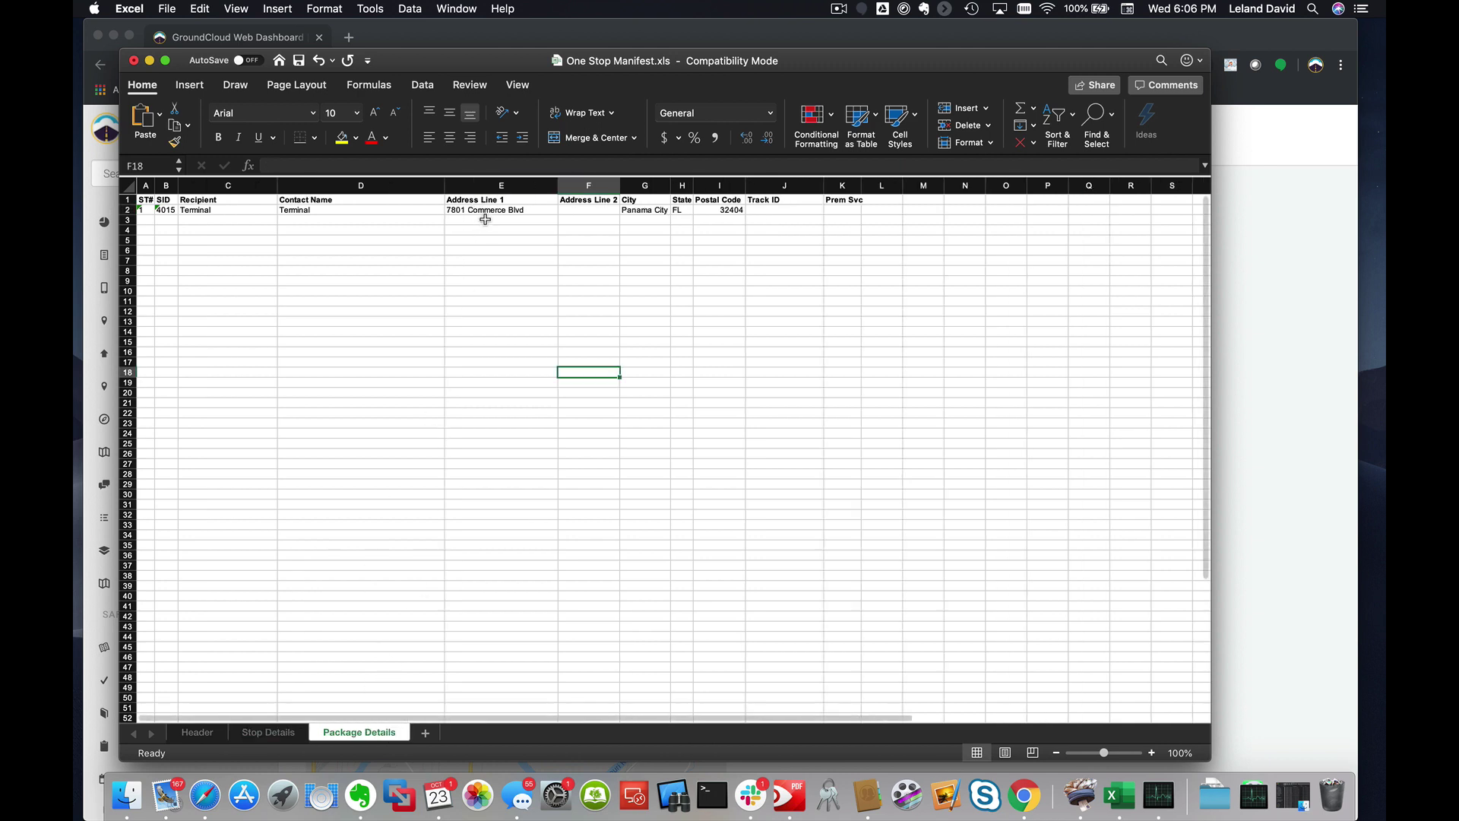
{"action": "left_click", "coordinate": [486, 212]}
{"action": "key", "text": "super+Tab"}
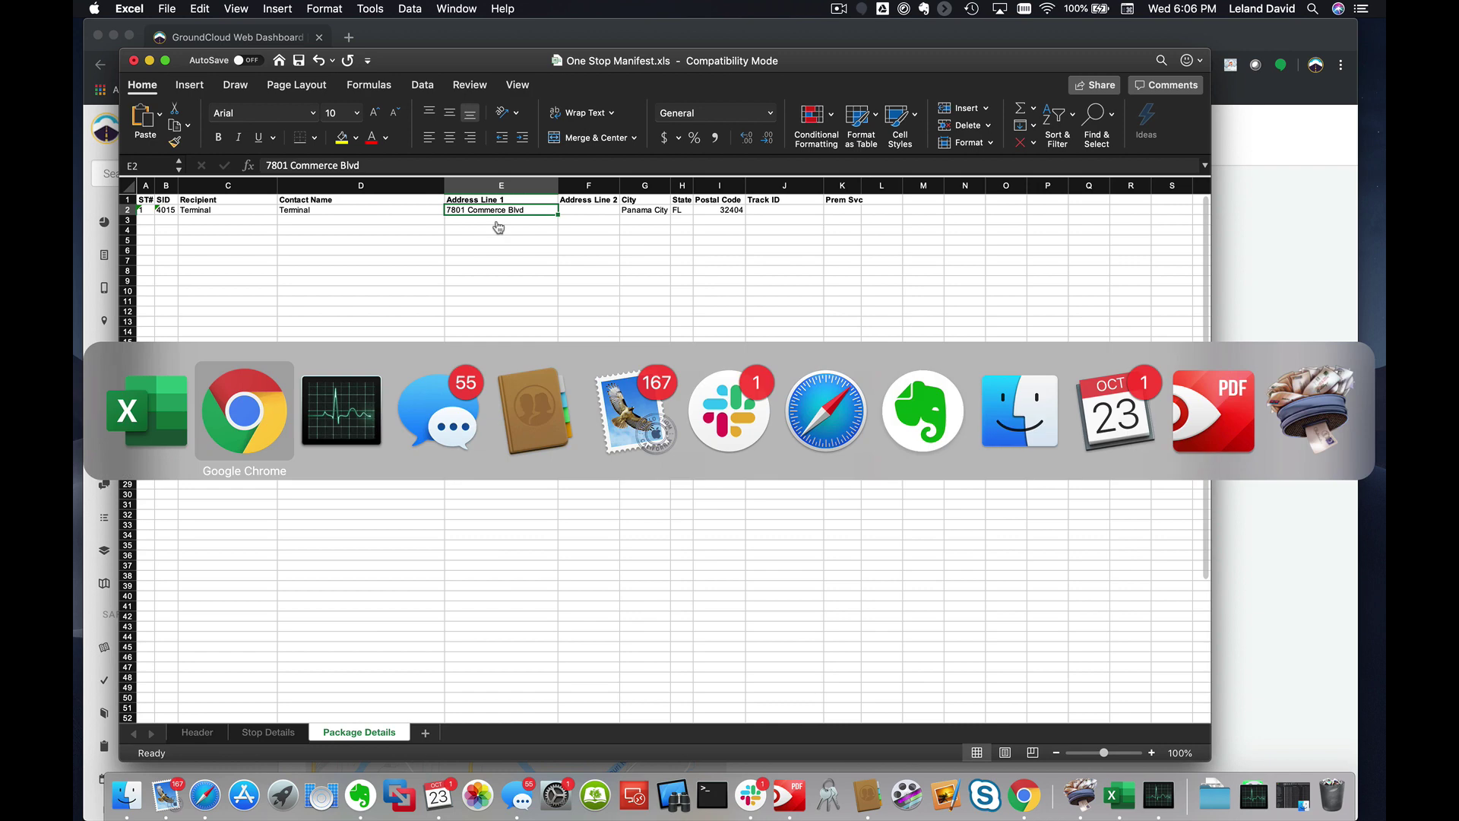
{"action": "triple_click", "coordinate": [454, 273]}
{"action": "key", "text": "super+c"}
{"action": "key", "text": "super+Tab"}
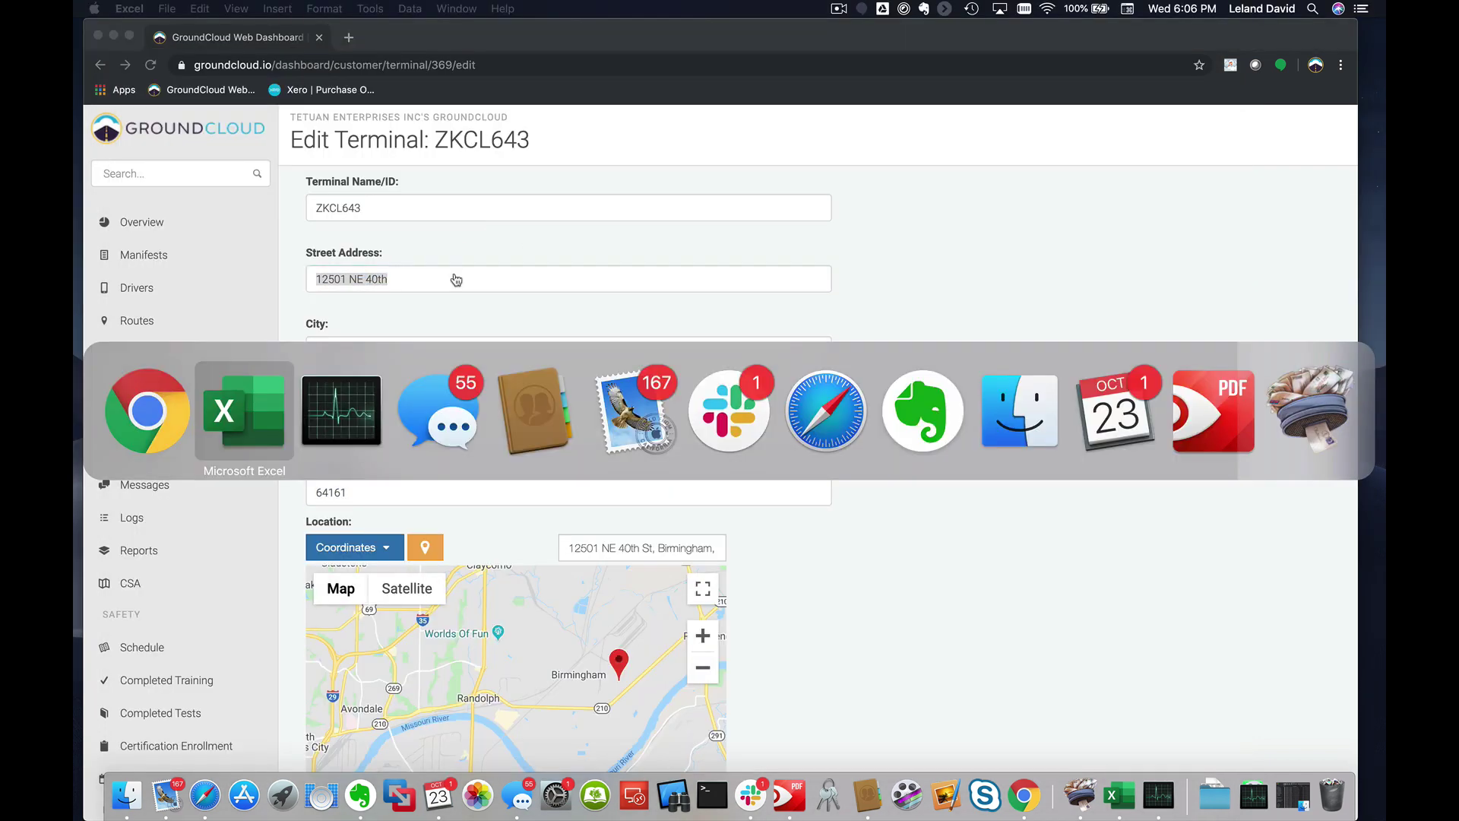
{"action": "key", "text": "super+v"}
{"action": "key", "text": "Right"}
{"action": "key", "text": "Right"}
{"action": "key", "text": "super+c"}
{"action": "key", "text": "super+Tab"}
{"action": "triple_click", "coordinate": [443, 349]}
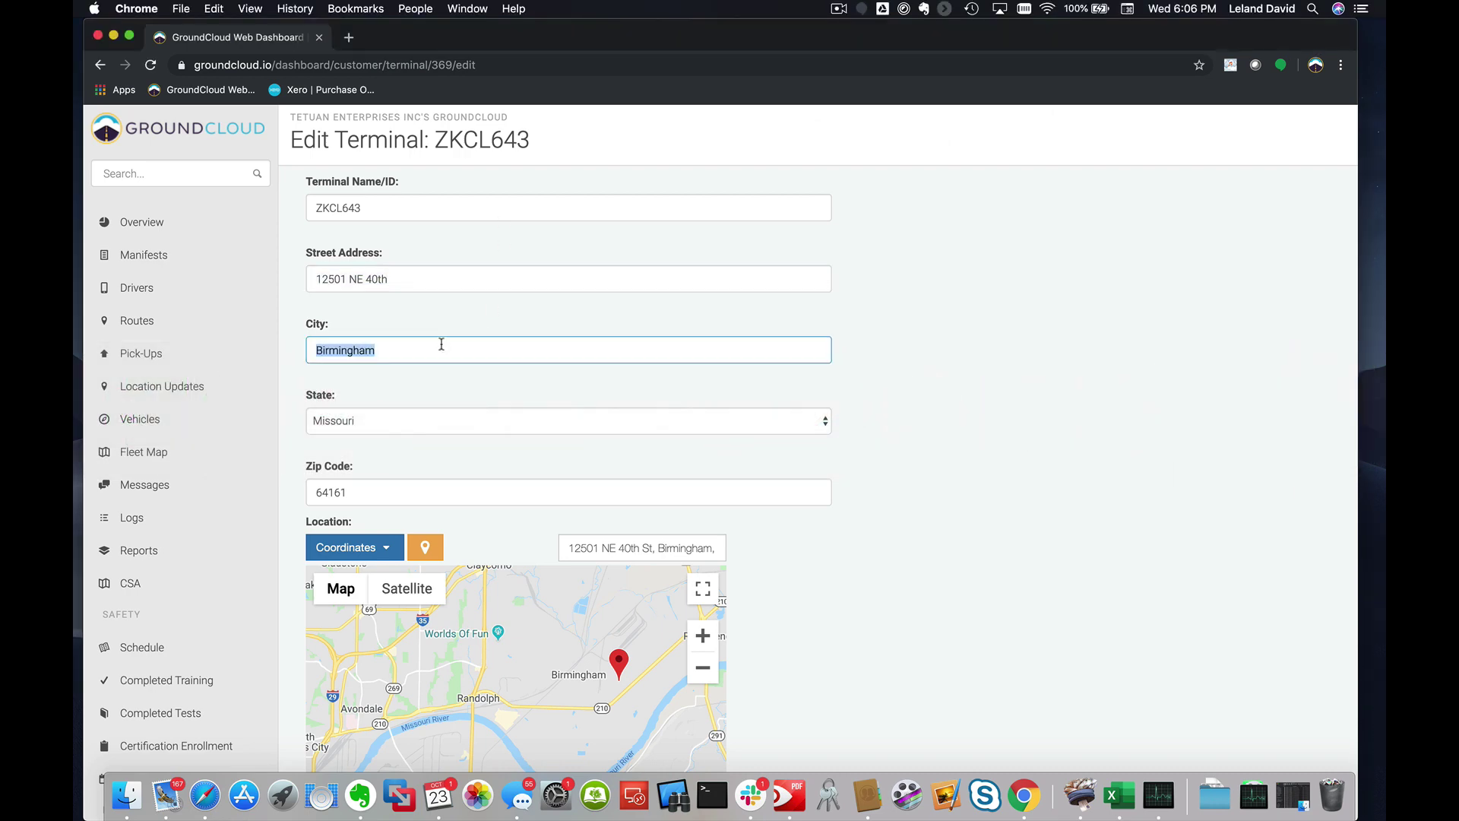
{"action": "key", "text": "super+c"}
{"action": "key", "text": "super+Tab"}
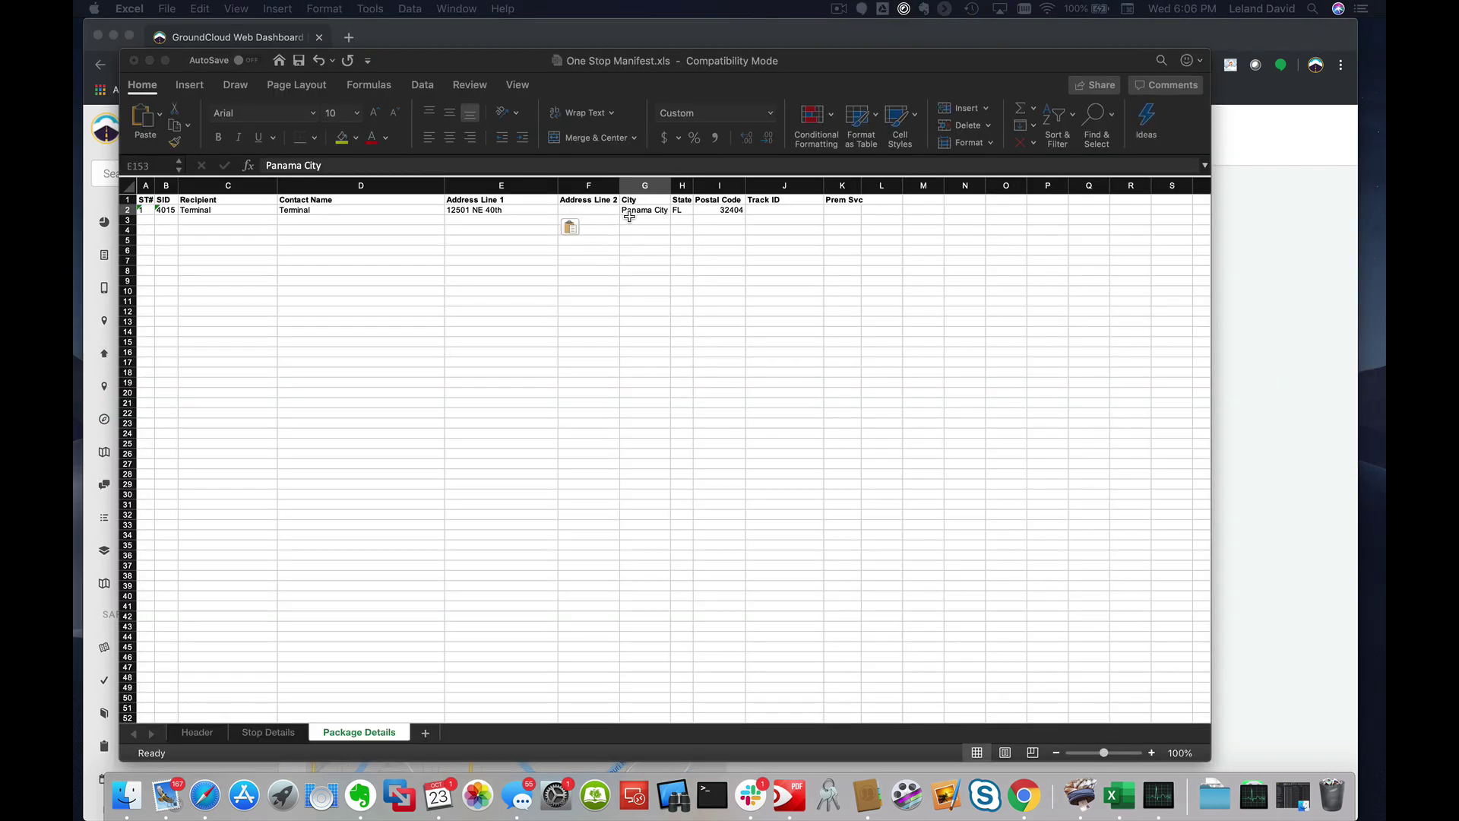
{"action": "key", "text": "super+v"}
Copy zip 64161 into Postal Code, then return to the Stop Details sheet
{"action": "key", "text": "Right"}
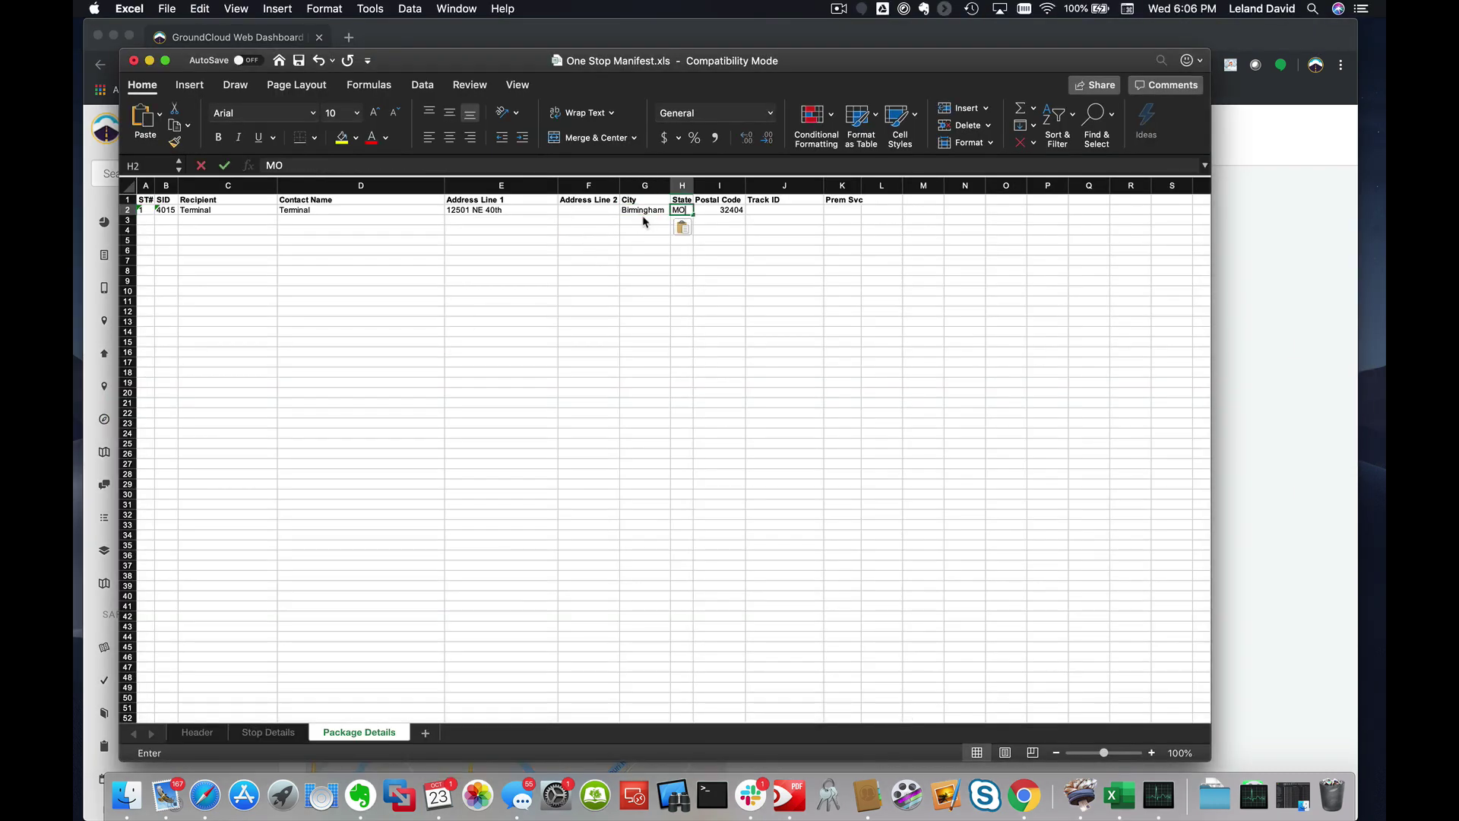
{"action": "key", "text": "Right"}
{"action": "key", "text": "super+c"}
{"action": "key", "text": "super+Tab"}
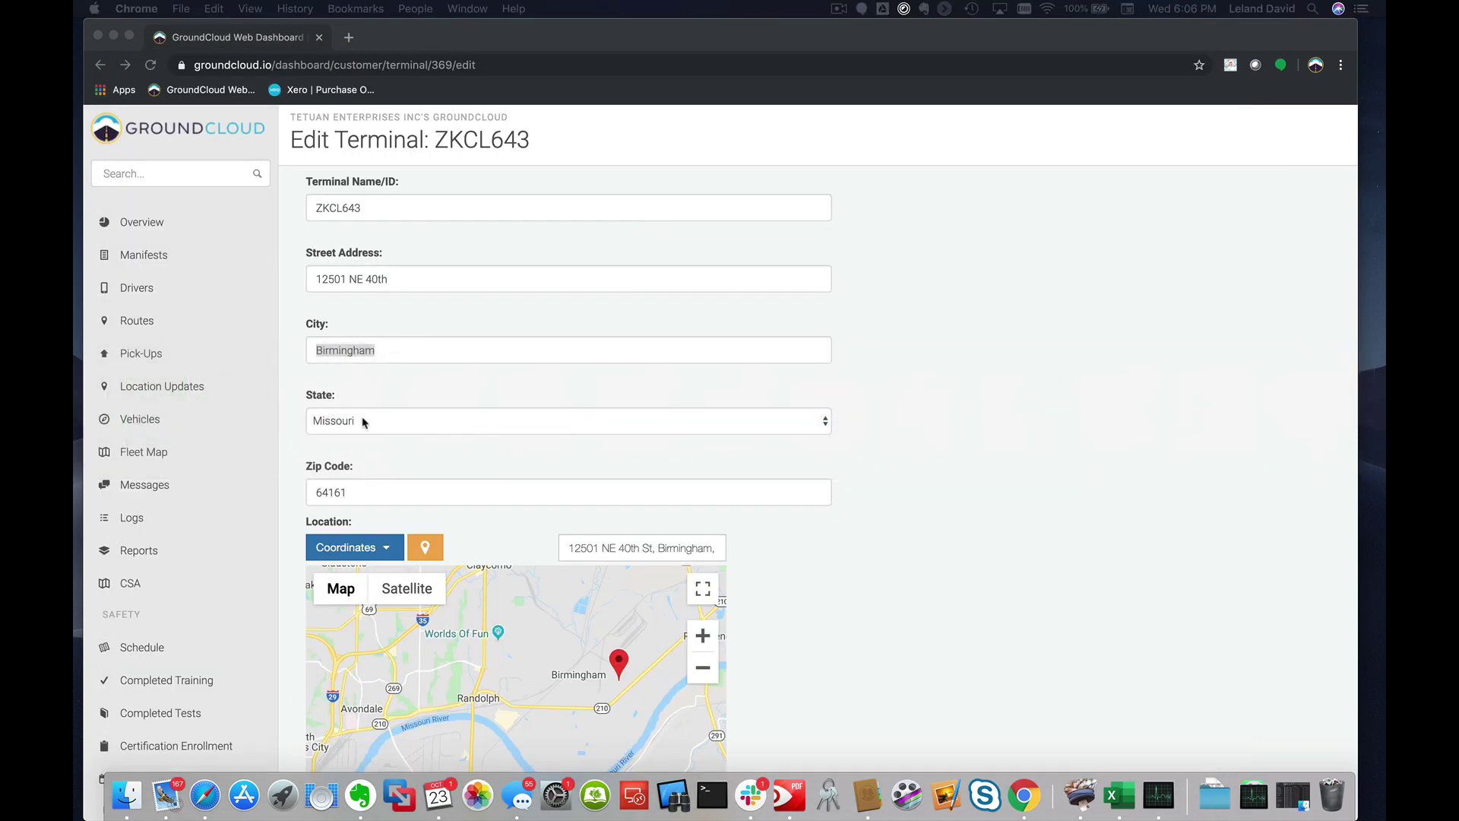
{"action": "triple_click", "coordinate": [358, 490]}
{"action": "key", "text": "super+c"}
{"action": "key", "text": "super+Tab"}
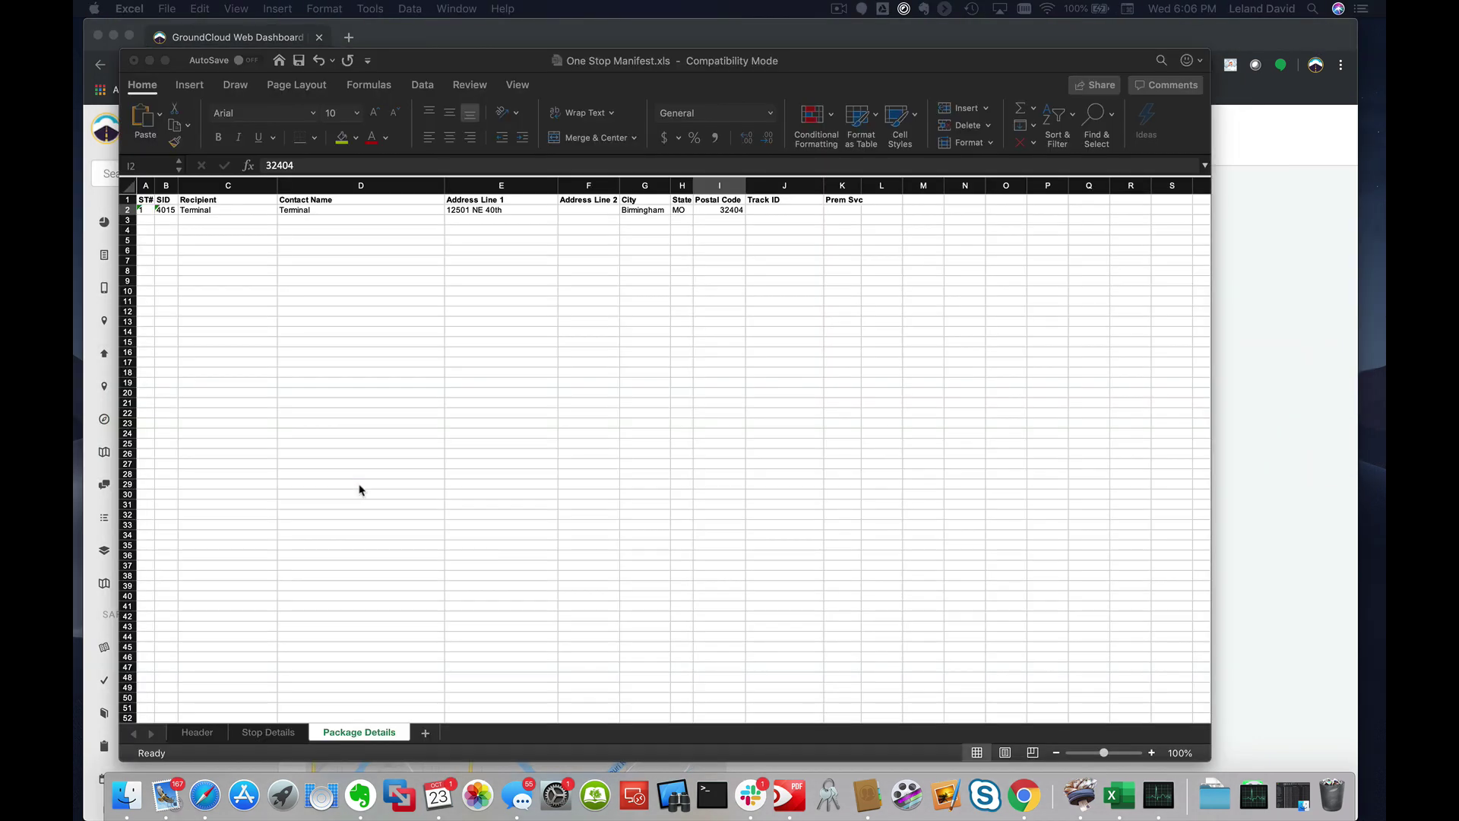
{"action": "left_click", "coordinate": [721, 210]}
{"action": "key", "text": "super+v"}
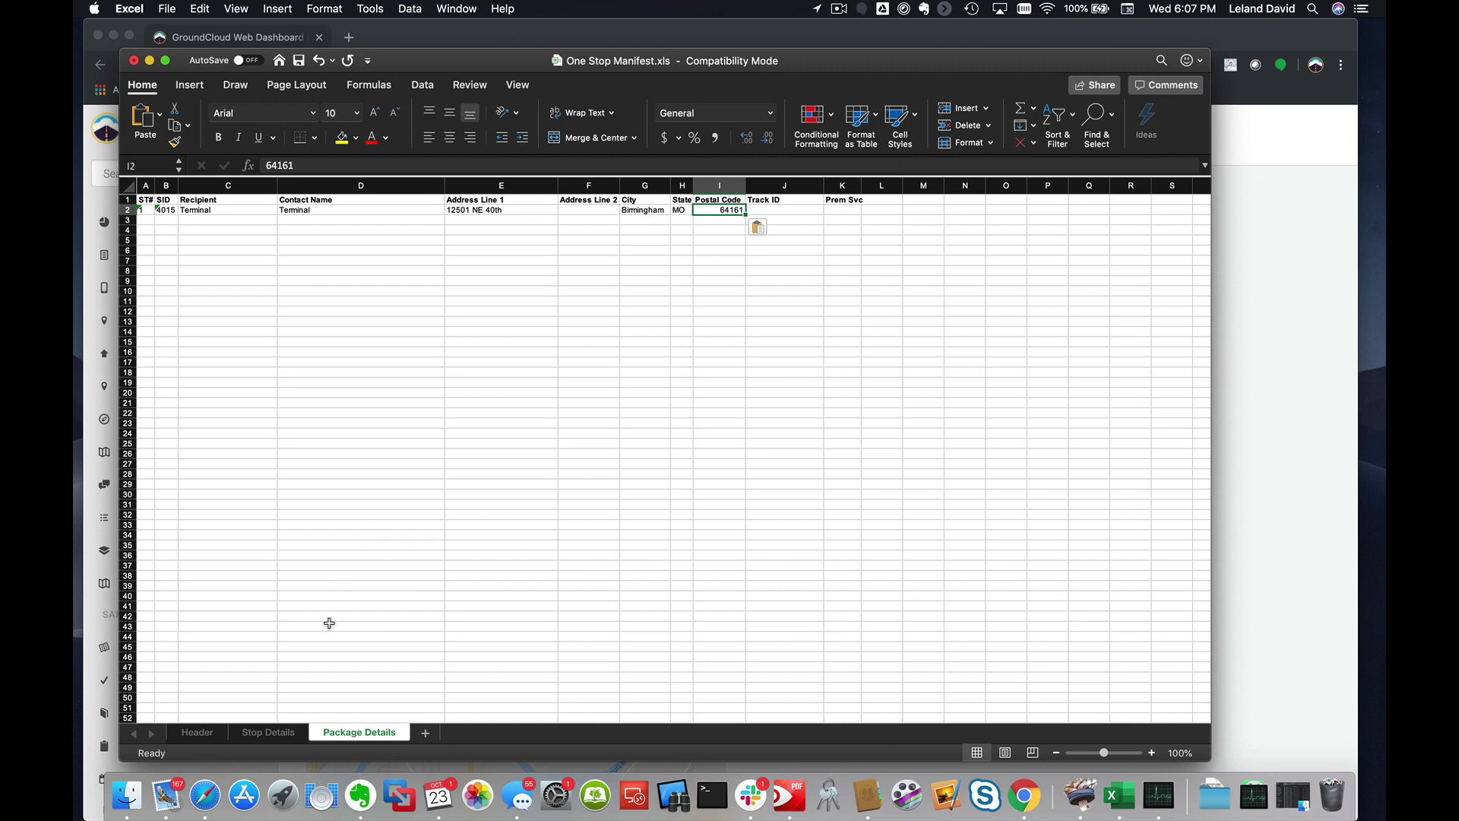
{"action": "key", "text": "ctrl+Page_Up"}
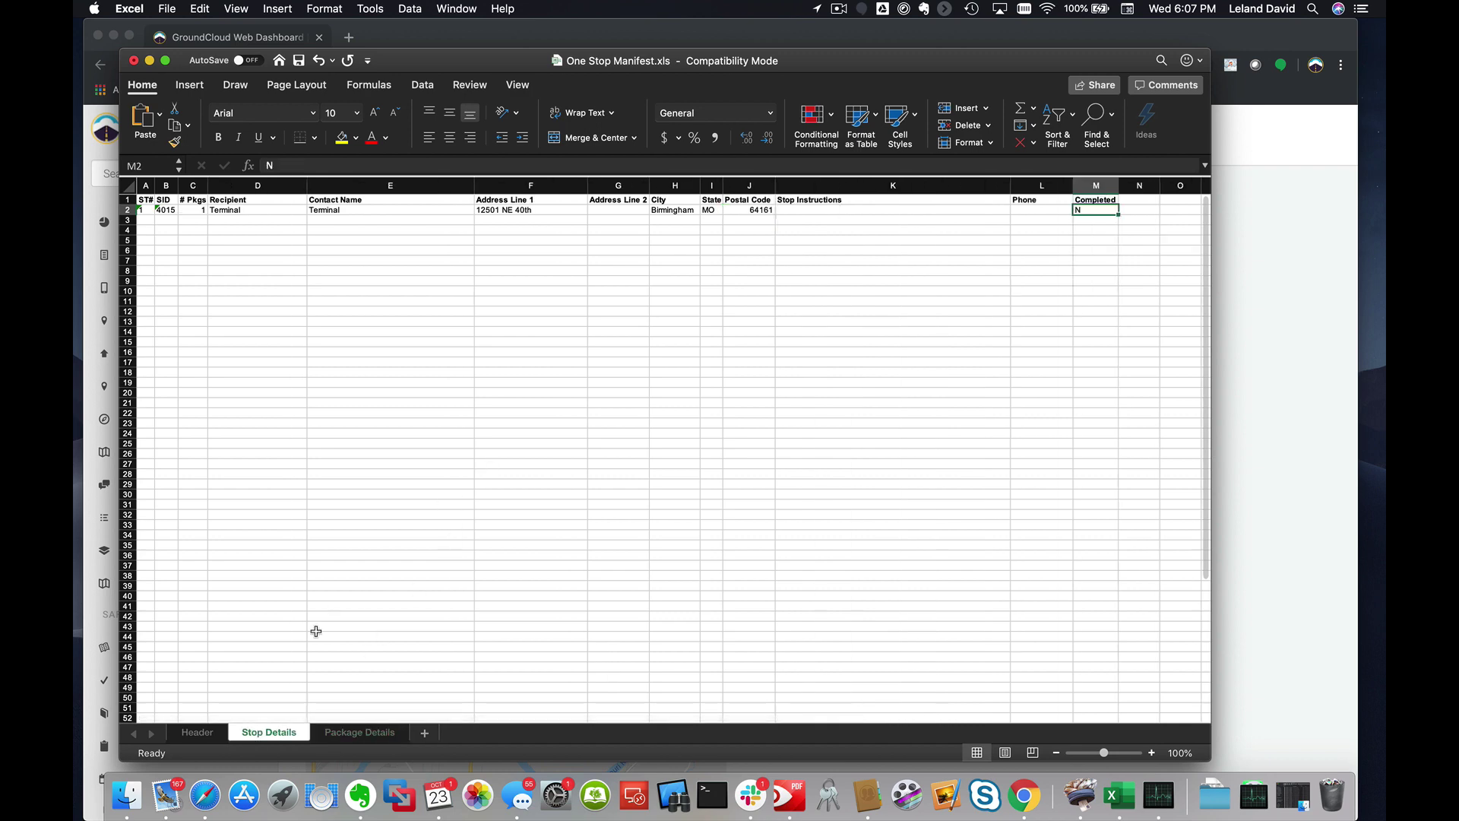
{"action": "key", "text": "ctrl+Page_Up"}
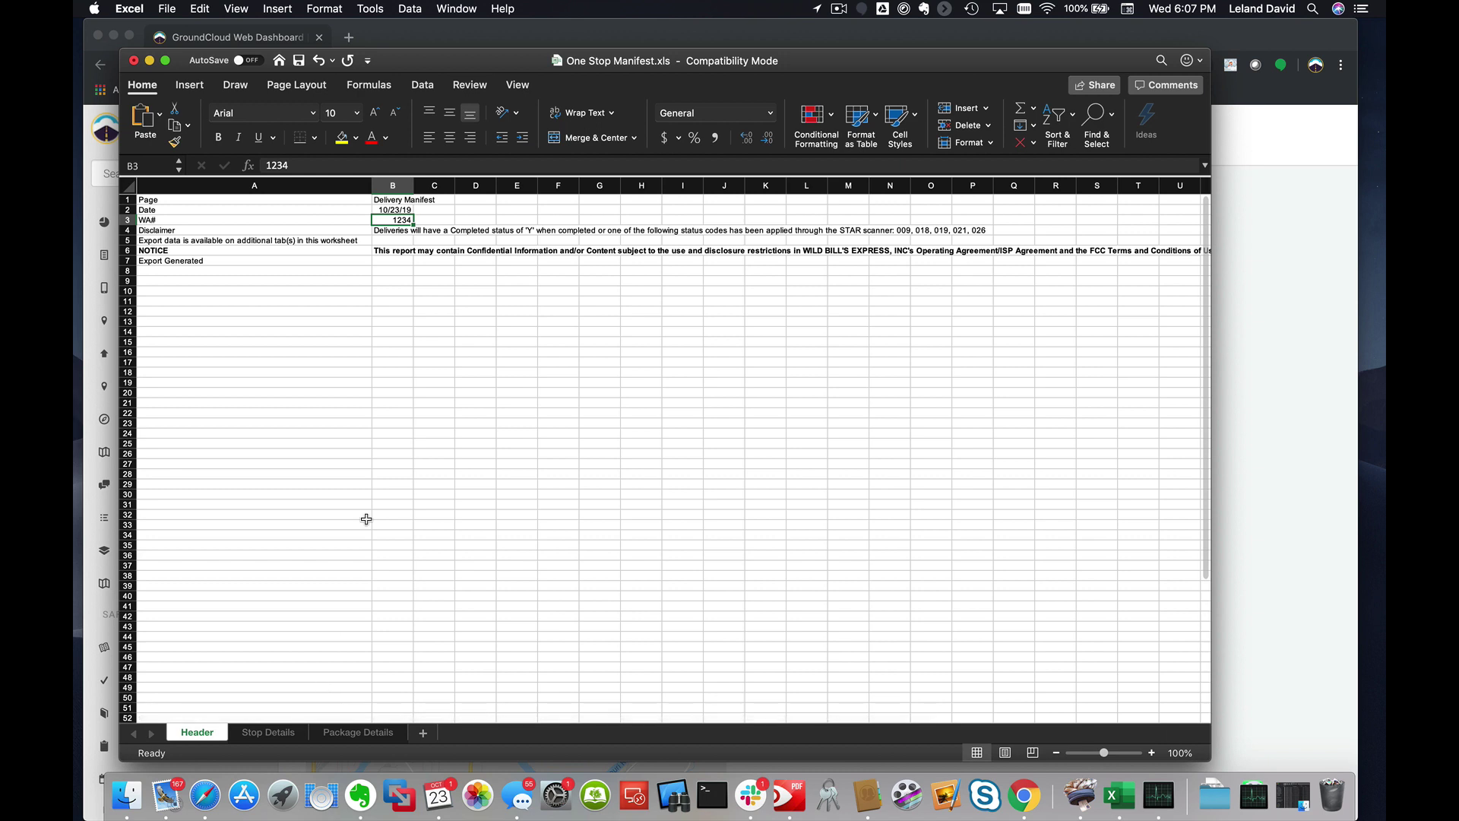
{"action": "left_click", "coordinate": [293, 733]}
{"action": "left_click", "coordinate": [352, 733]}
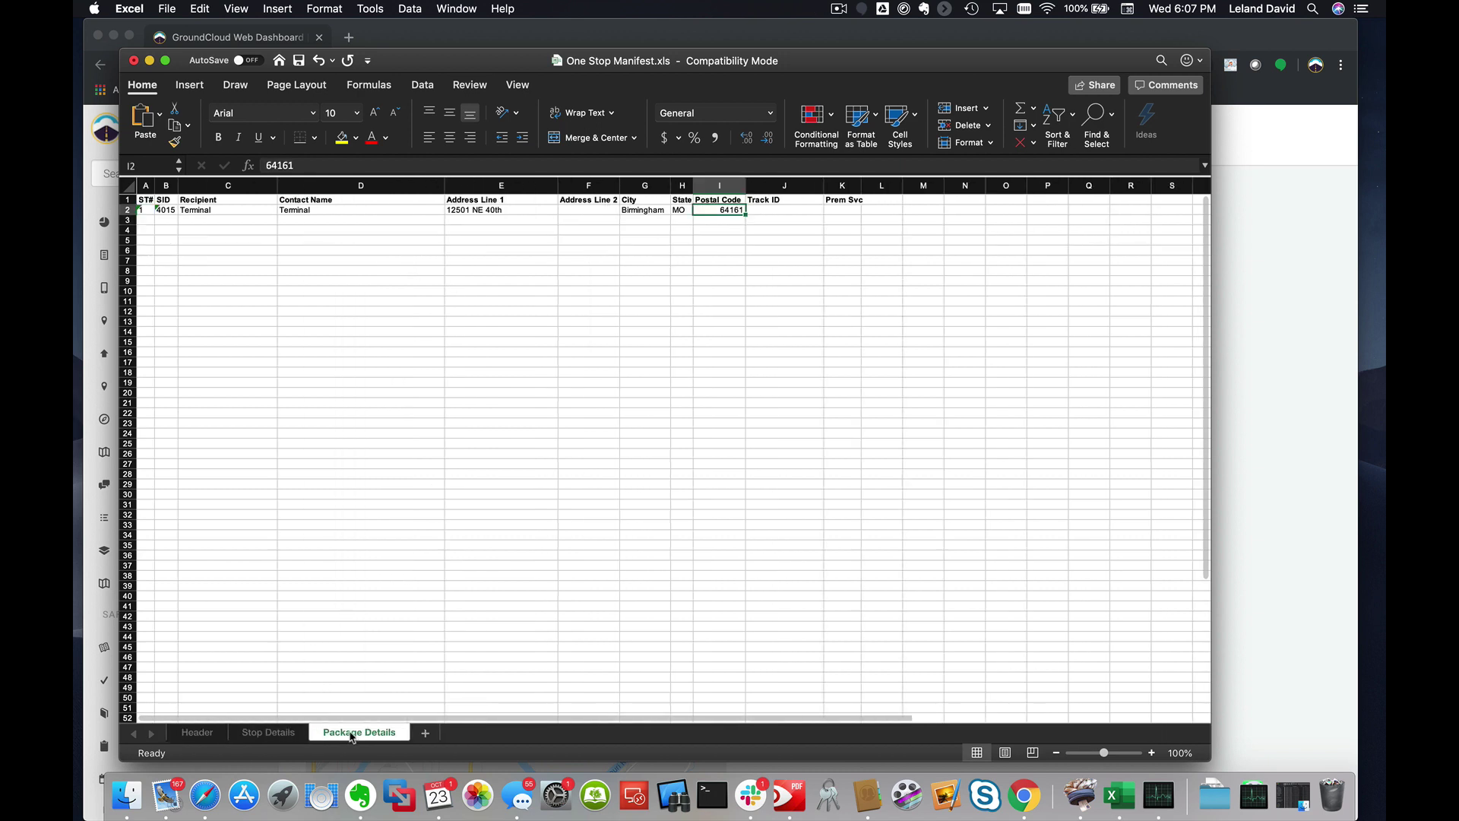
{"action": "left_click", "coordinate": [198, 734]}
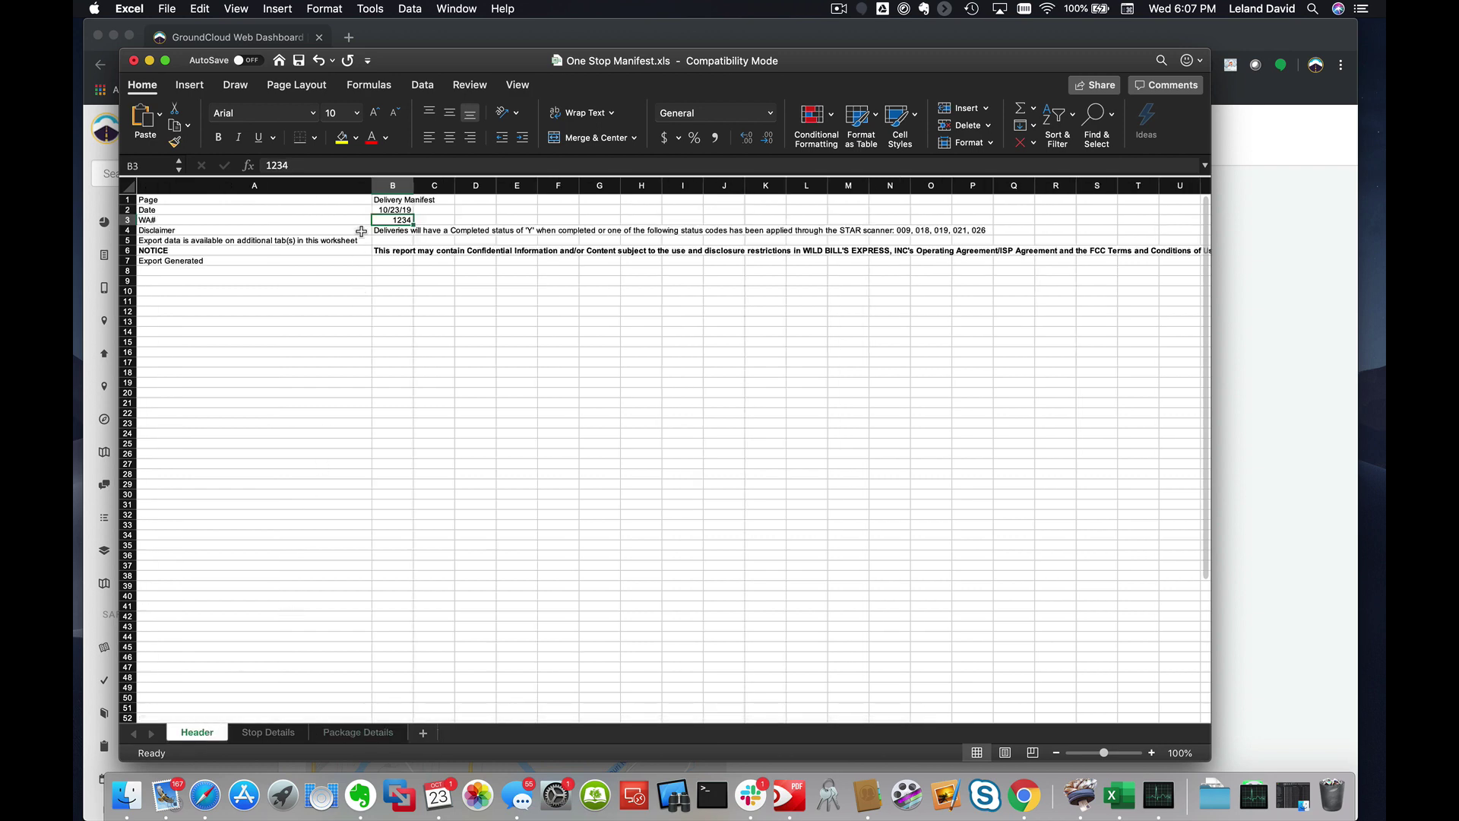
{"action": "mouse_move", "coordinate": [462, 63]}
{"action": "left_mouse_down"}
{"action": "mouse_move", "coordinate": [476, 64]}
{"action": "mouse_move", "coordinate": [461, 59]}
{"action": "left_mouse_up"}
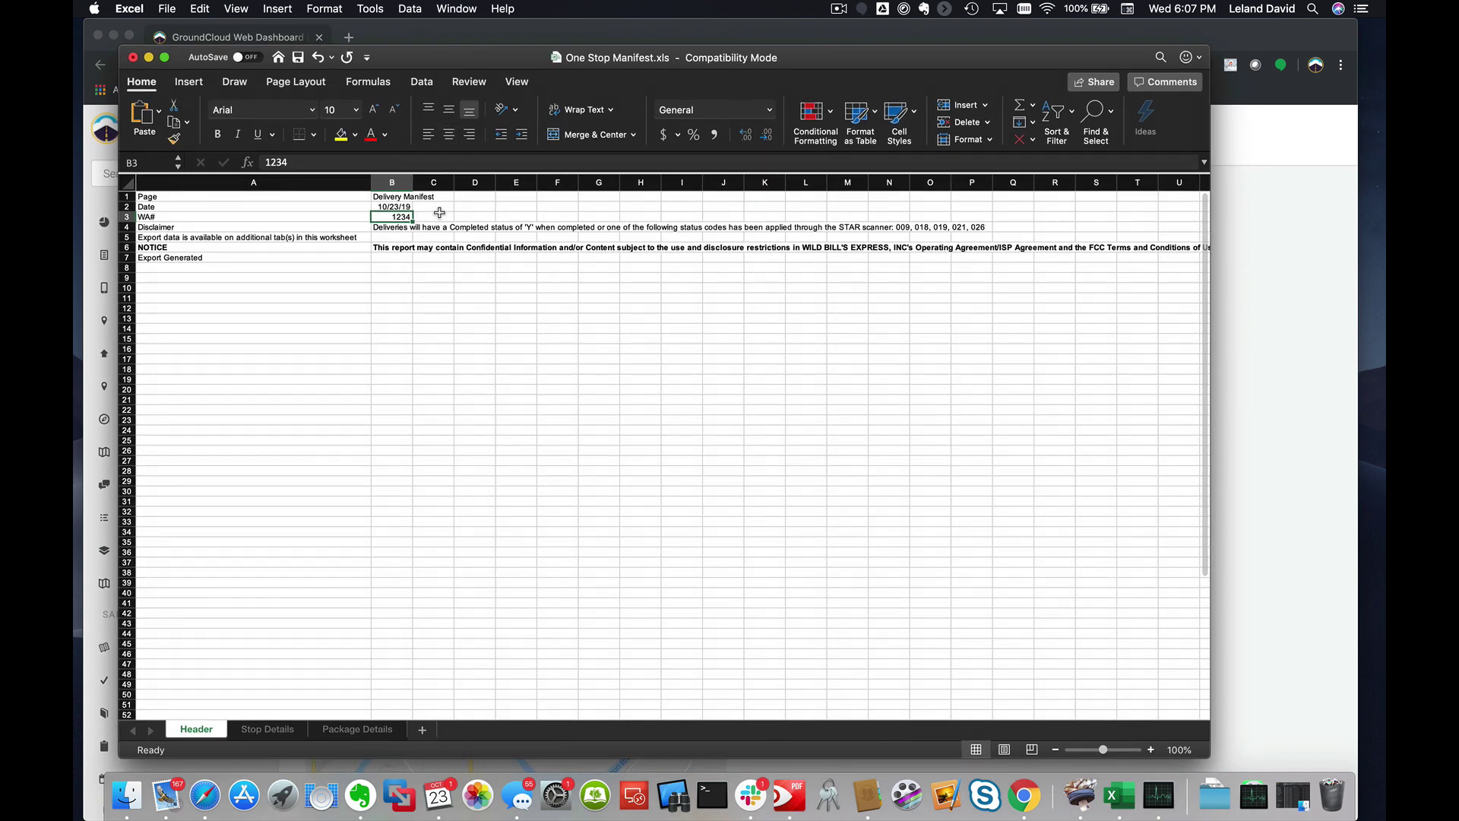
{"action": "left_click", "coordinate": [399, 206]}
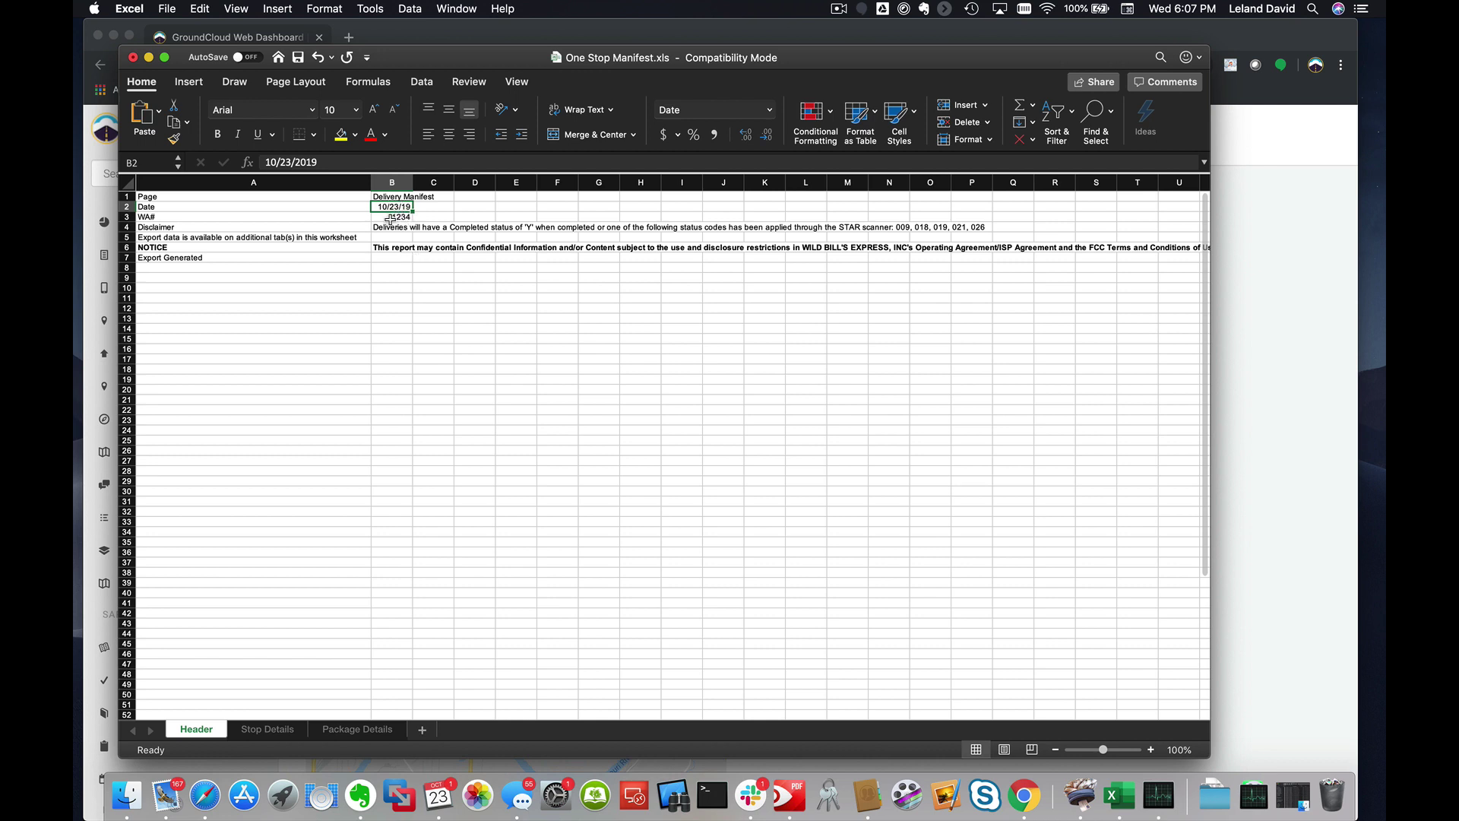
{"action": "left_click", "coordinate": [391, 218]}
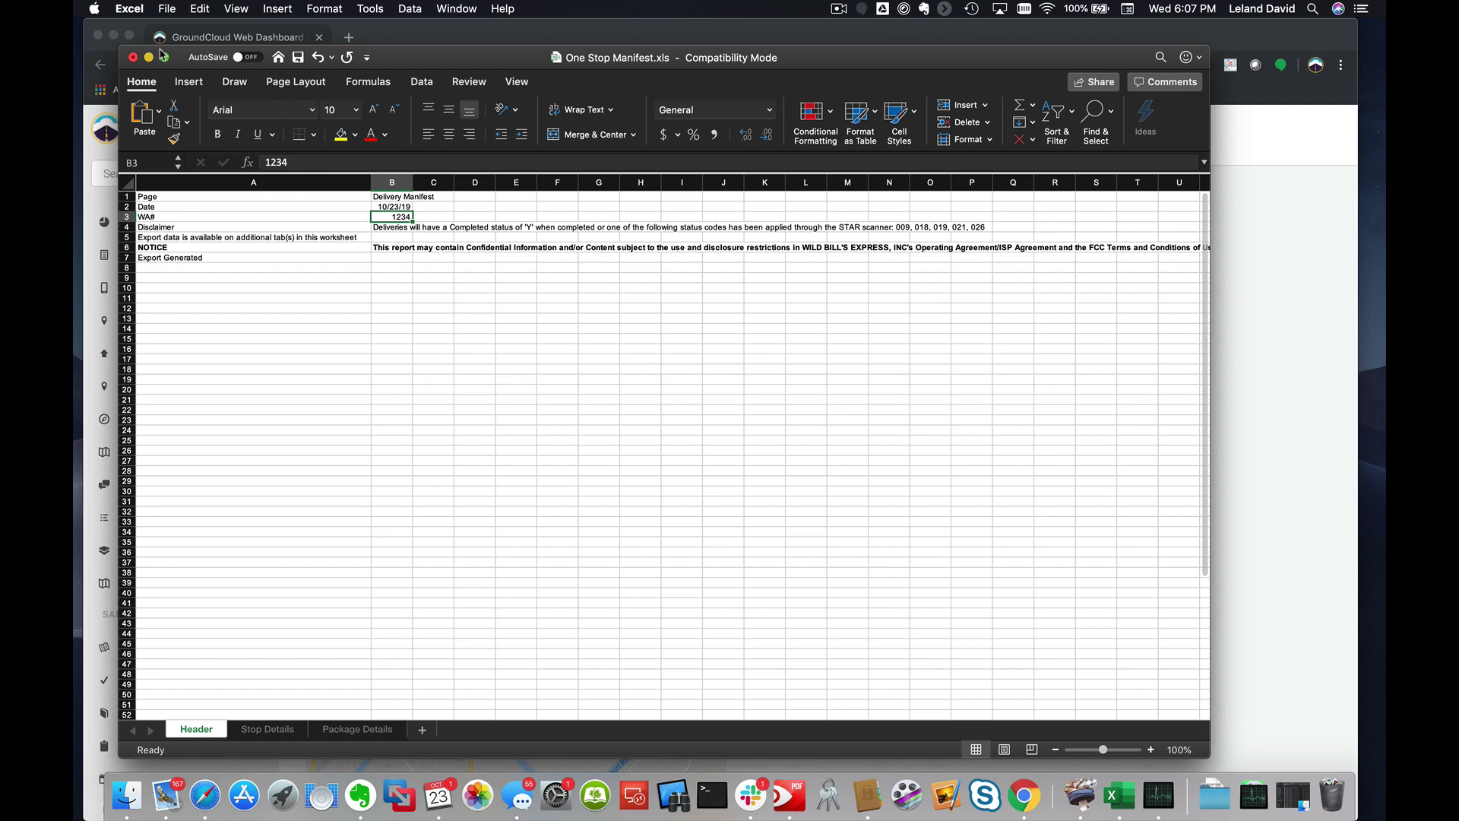
Save One Stop Manifest.xls and show its Support folder location in Finder
{"action": "left_click", "coordinate": [166, 8]}
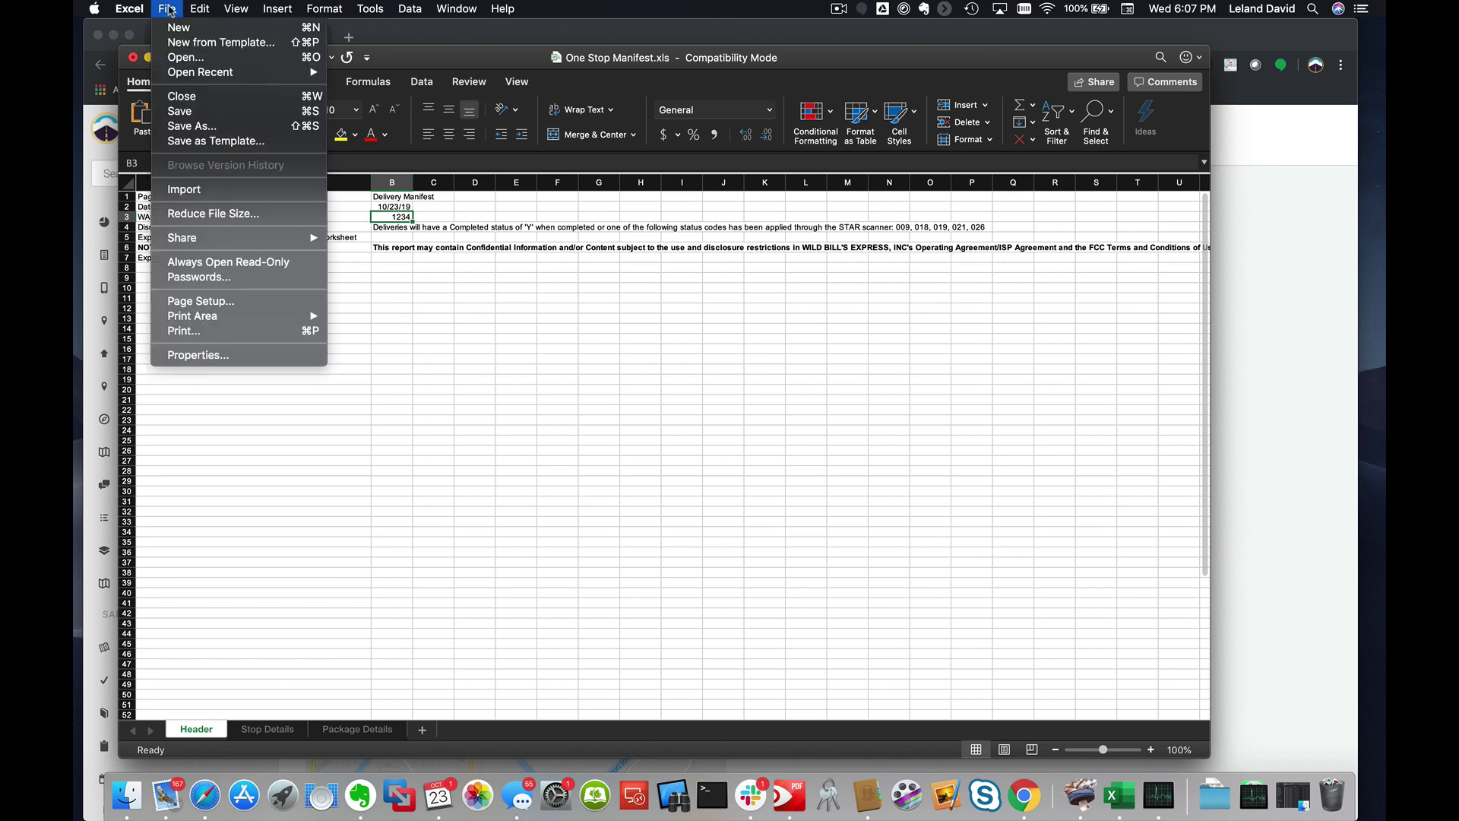
{"action": "left_click", "coordinate": [216, 118]}
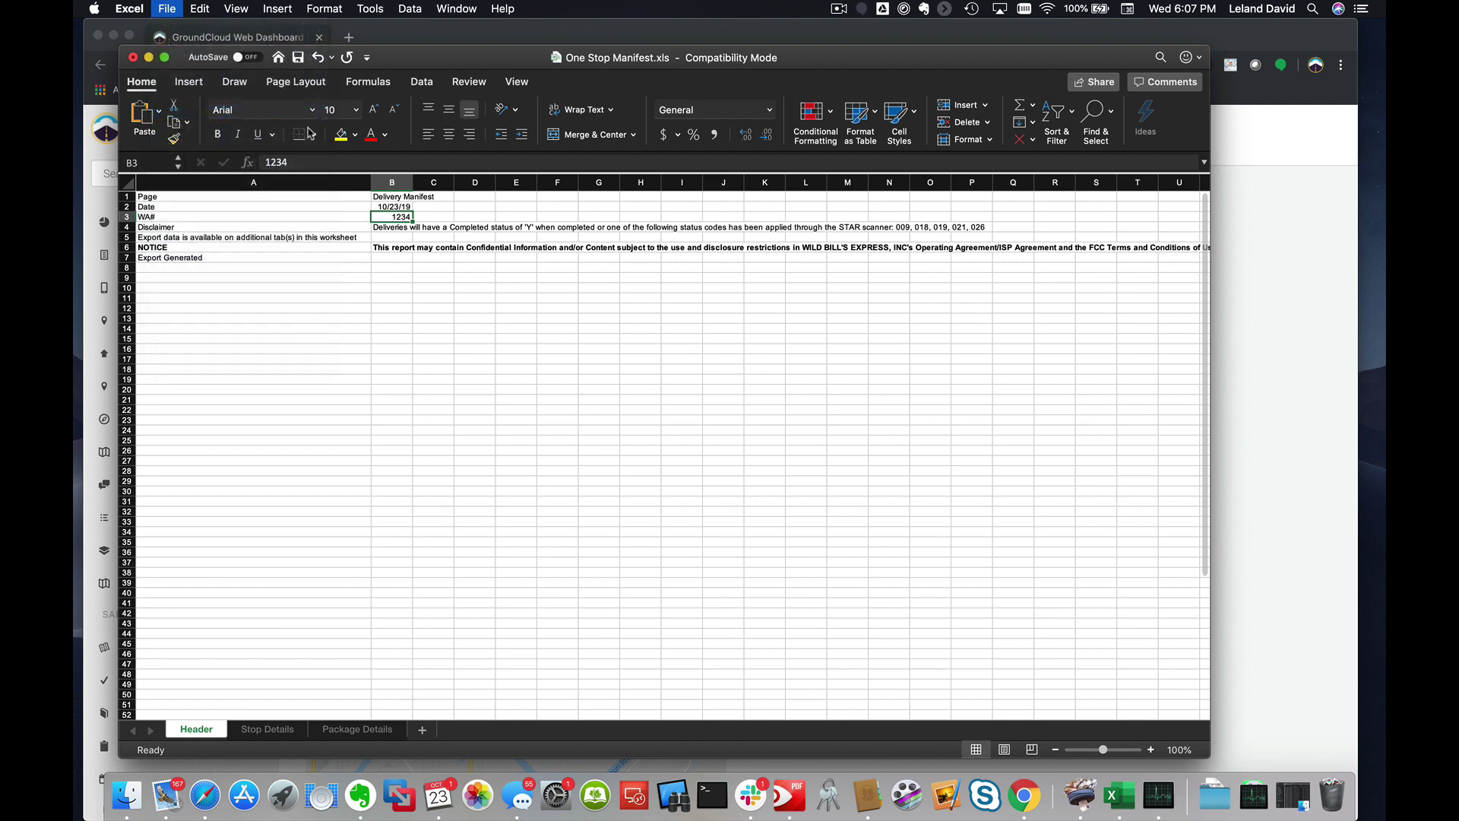
{"action": "left_click", "coordinate": [571, 60], "text": "super"}
{"action": "left_click", "coordinate": [555, 74]}
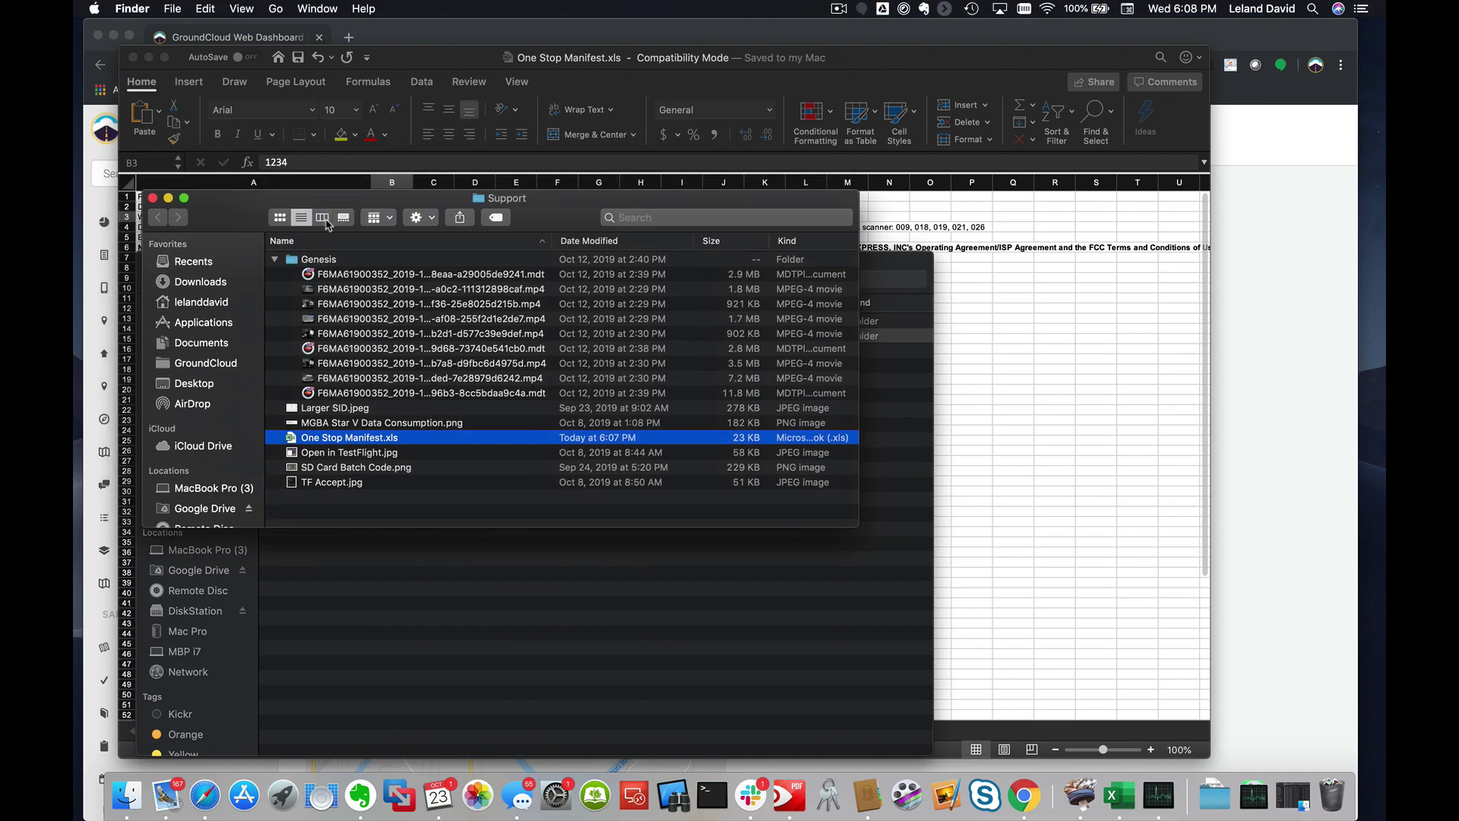
Collapse the Genesis folder in Finder and switch back to the GroundCloud terminal page
{"action": "left_click", "coordinate": [274, 260]}
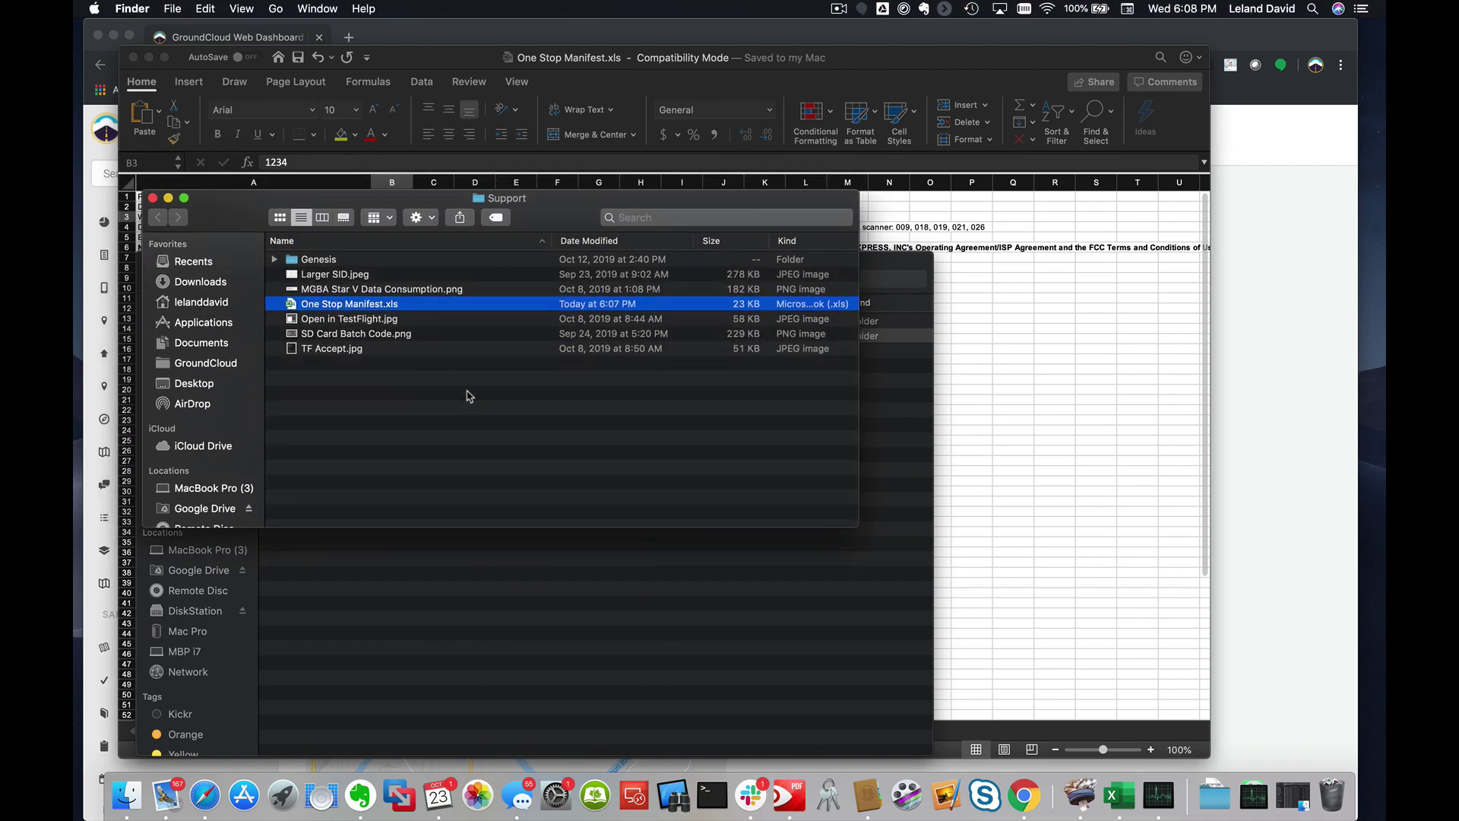
{"action": "key", "text": "super+Tab"}
{"action": "key", "text": "Tab"}
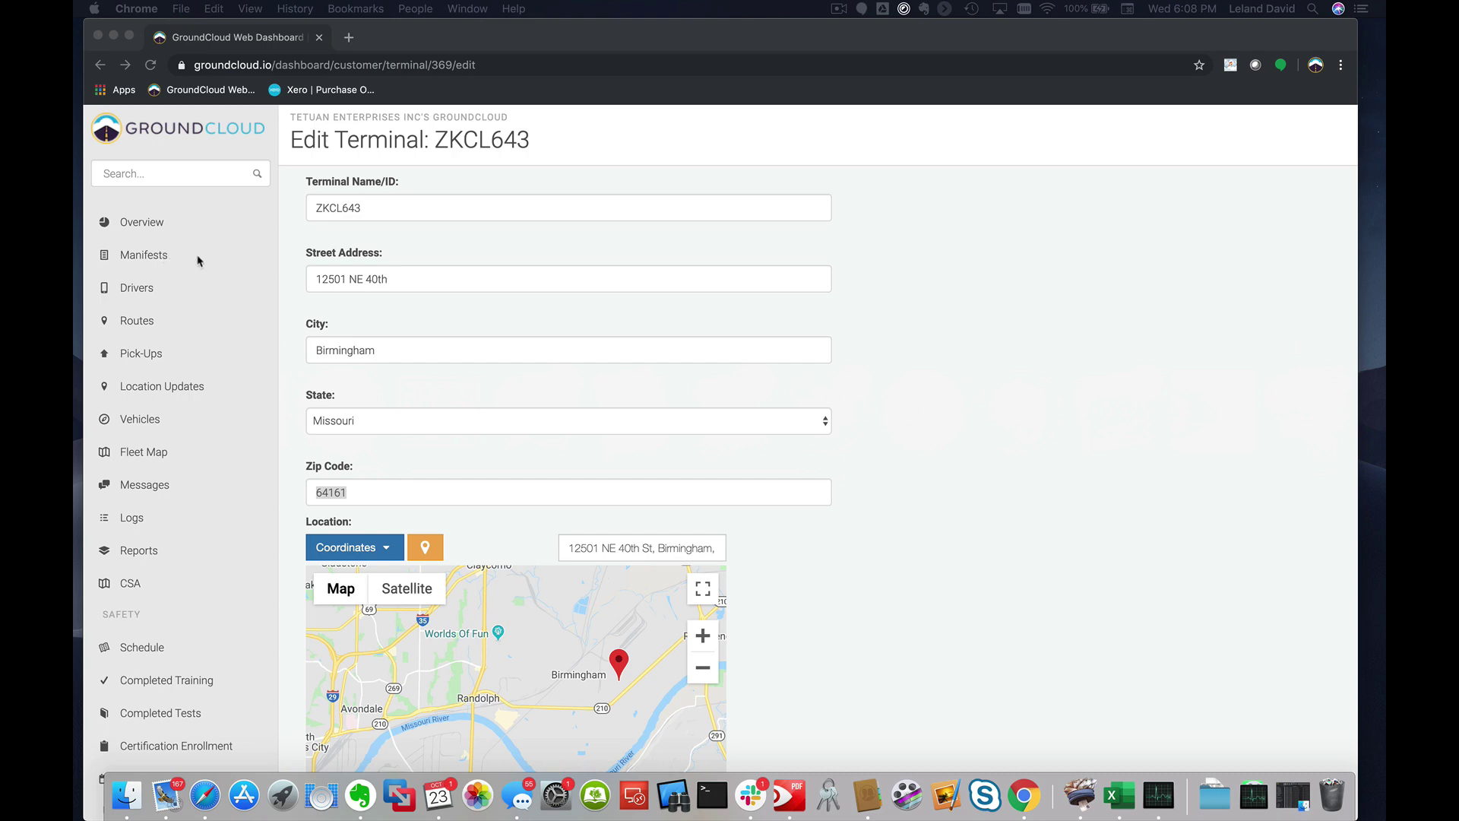
Start a P&D manifest upload and choose One Stop Manifest.xls from the Support folder
{"action": "left_click", "coordinate": [157, 264]}
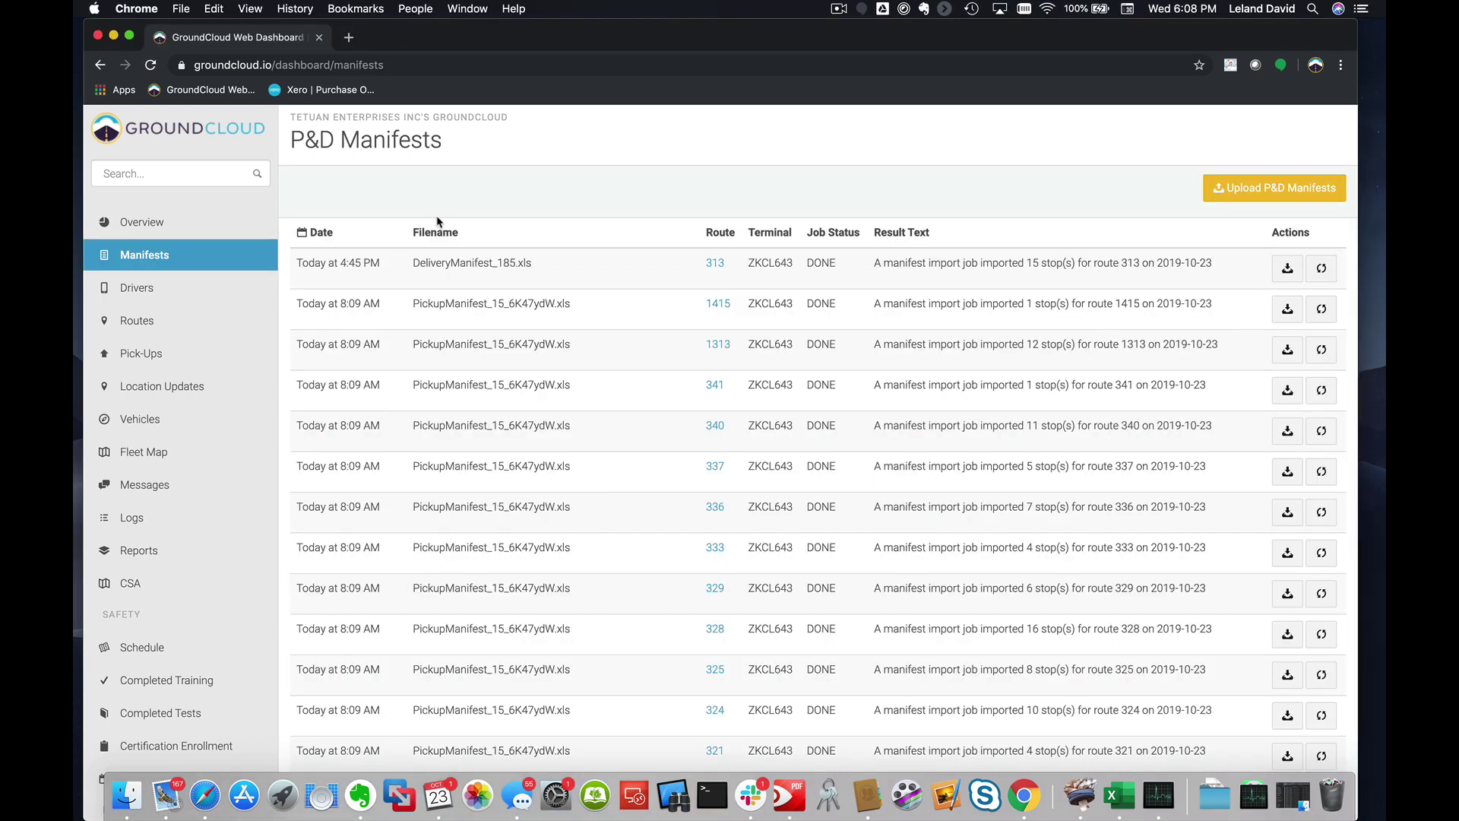
{"action": "left_click", "coordinate": [1257, 195]}
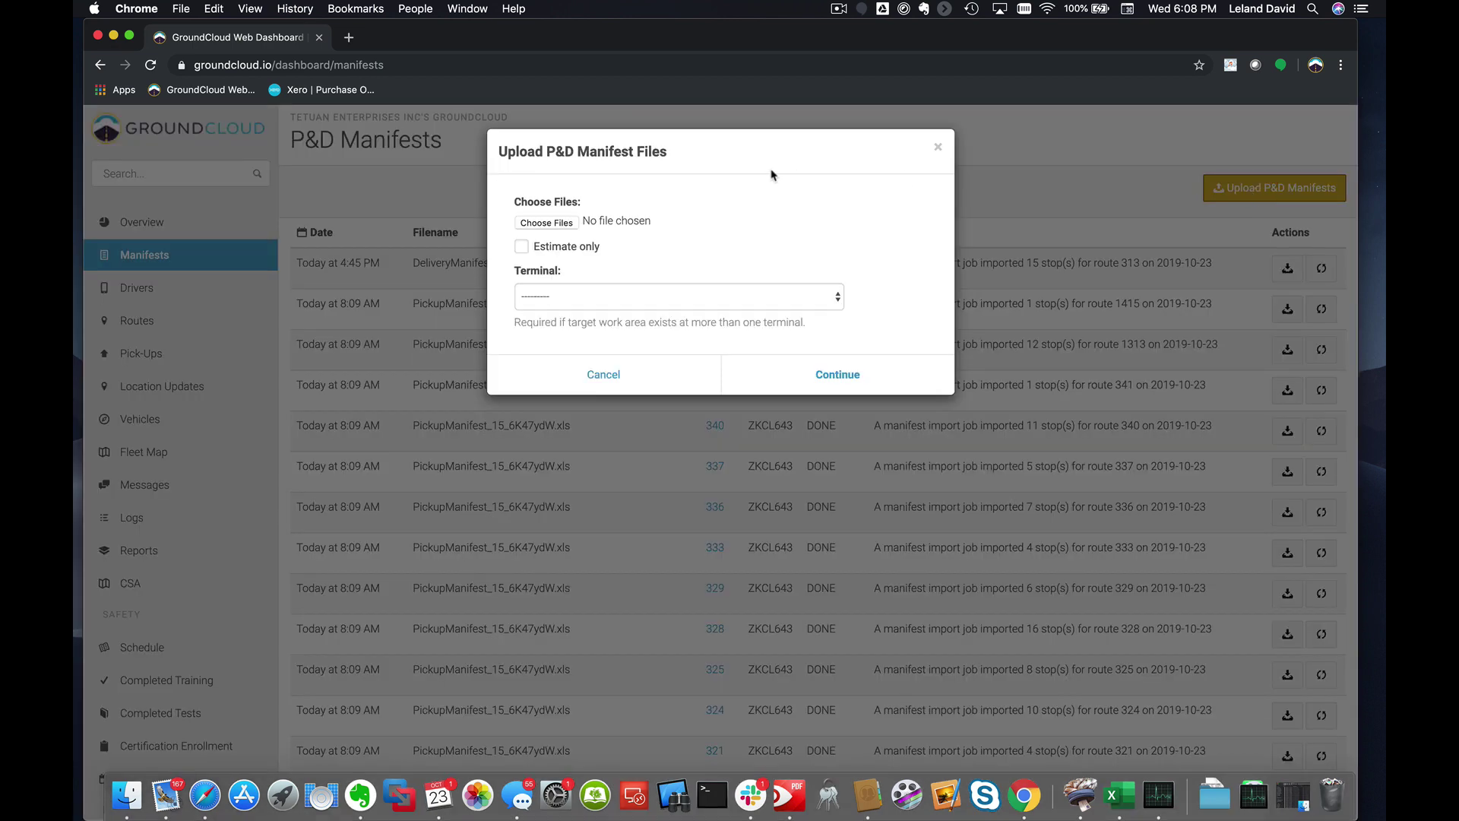
{"action": "left_click", "coordinate": [565, 223]}
{"action": "left_click", "coordinate": [699, 96]}
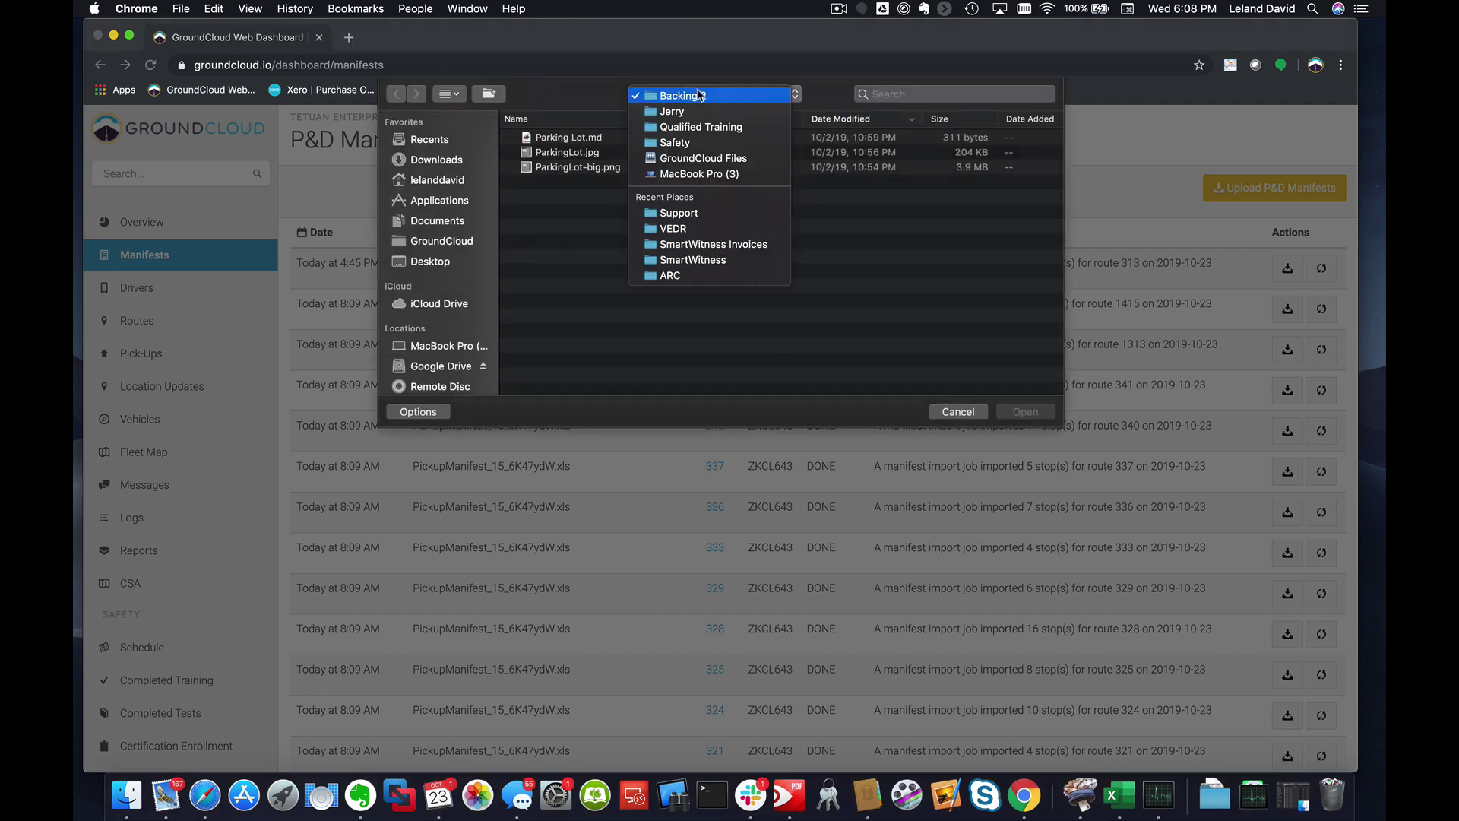
{"action": "left_click", "coordinate": [680, 212]}
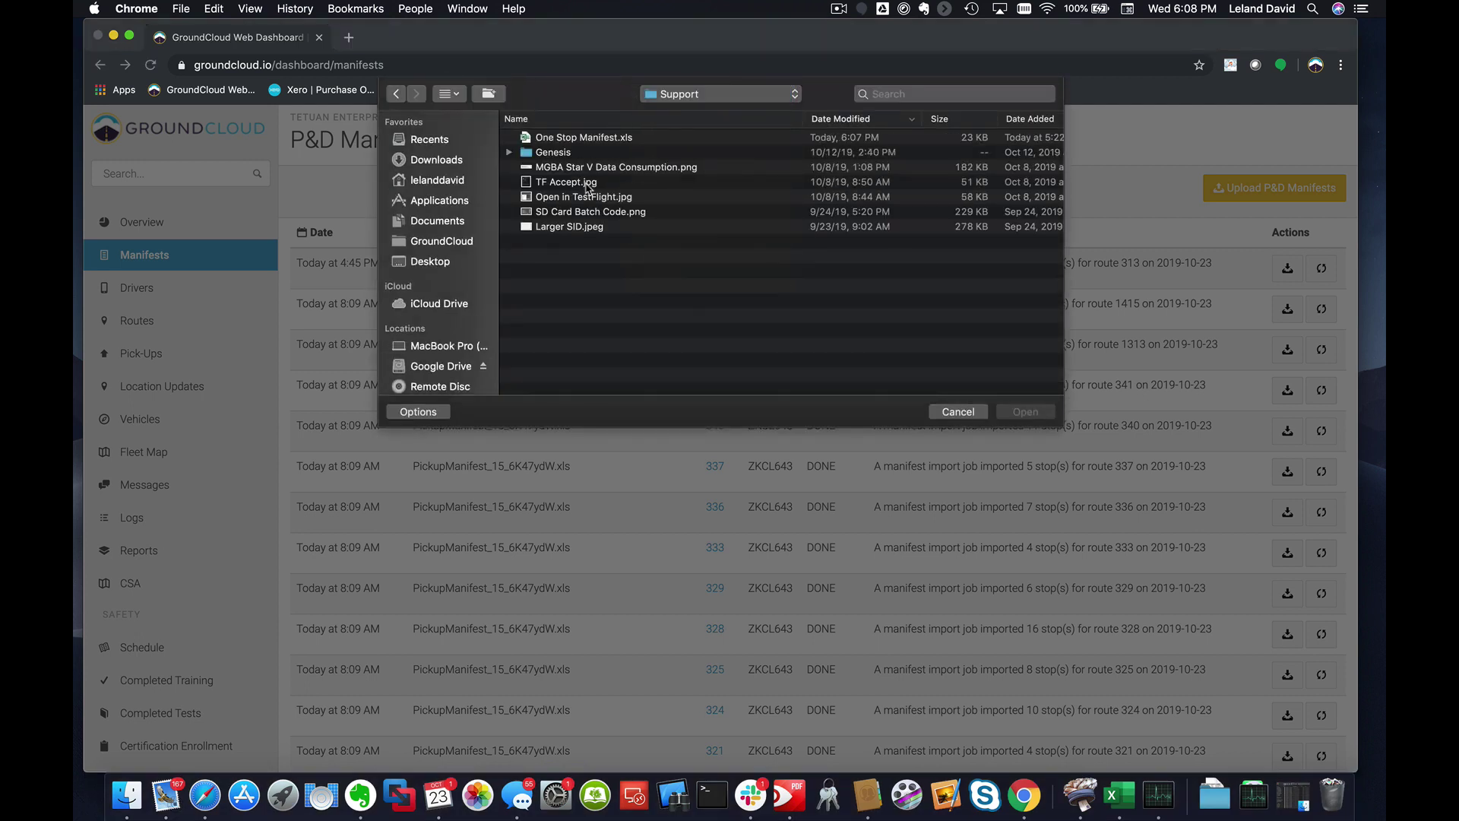
{"action": "left_click", "coordinate": [595, 200]}
{"action": "left_click", "coordinate": [584, 138]}
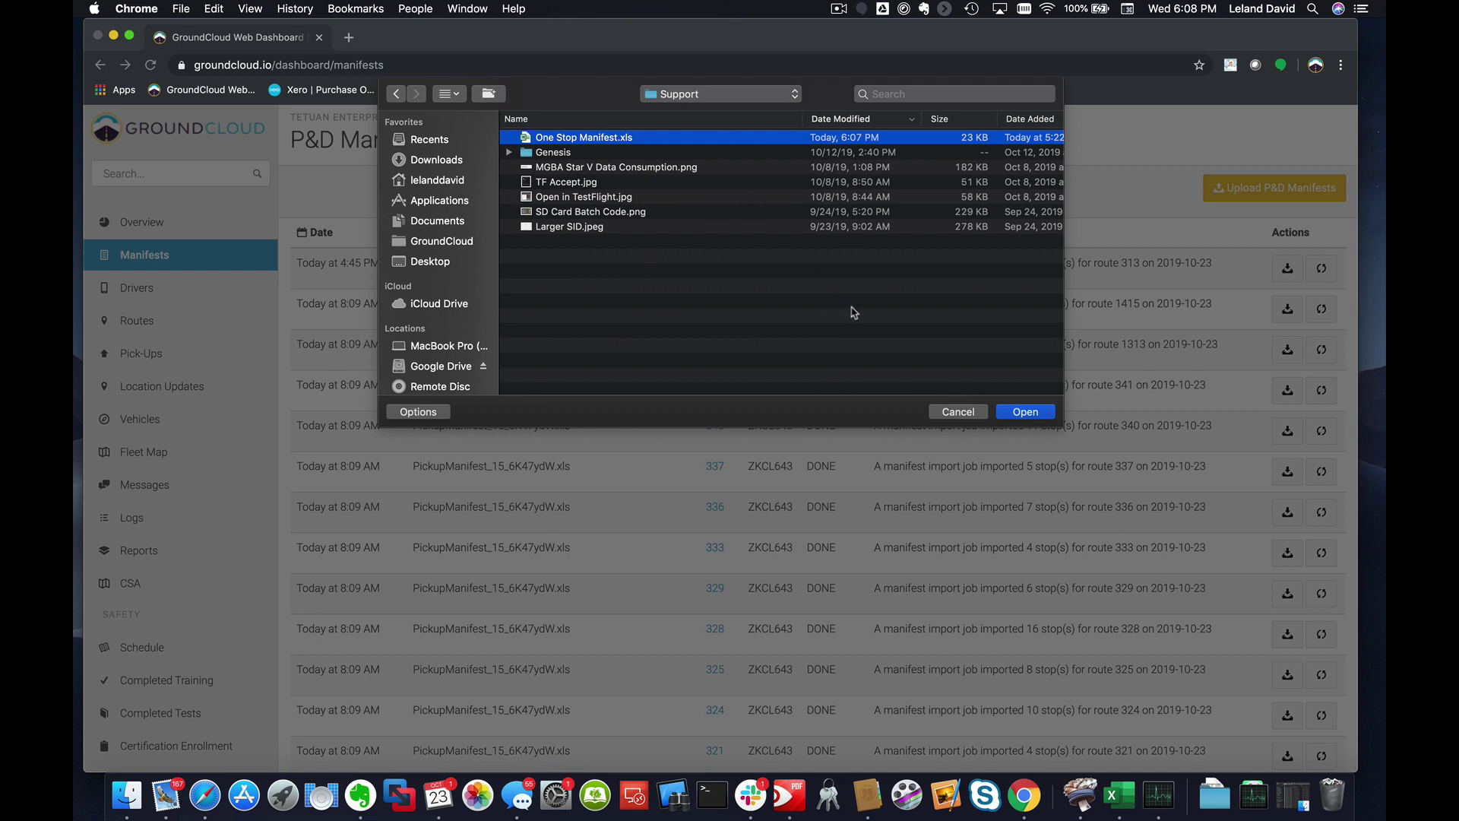
{"action": "left_click", "coordinate": [1036, 417]}
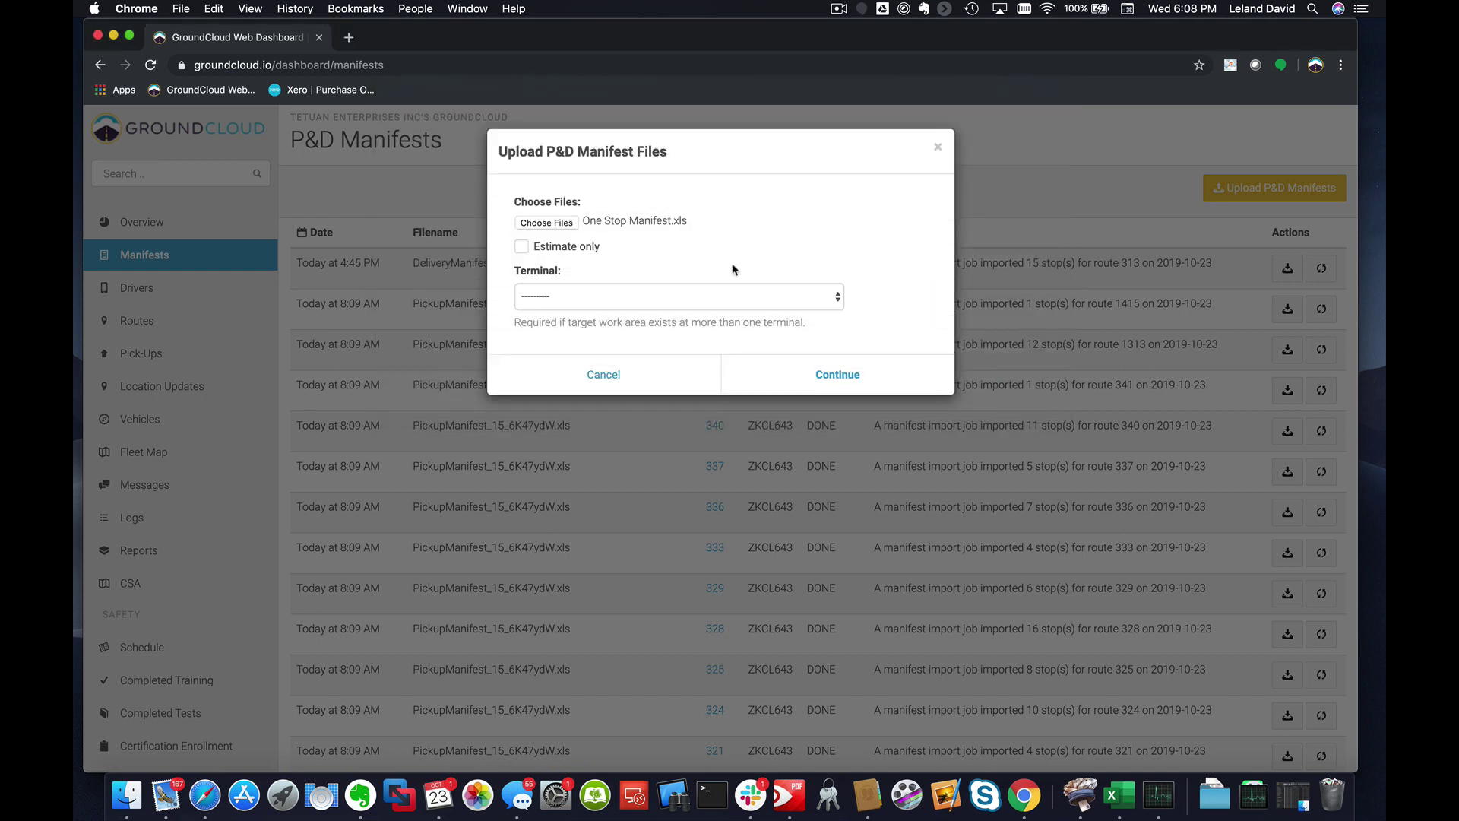
Set the upload's terminal to ZKCL643 and submit the manifest
{"action": "left_click", "coordinate": [632, 303]}
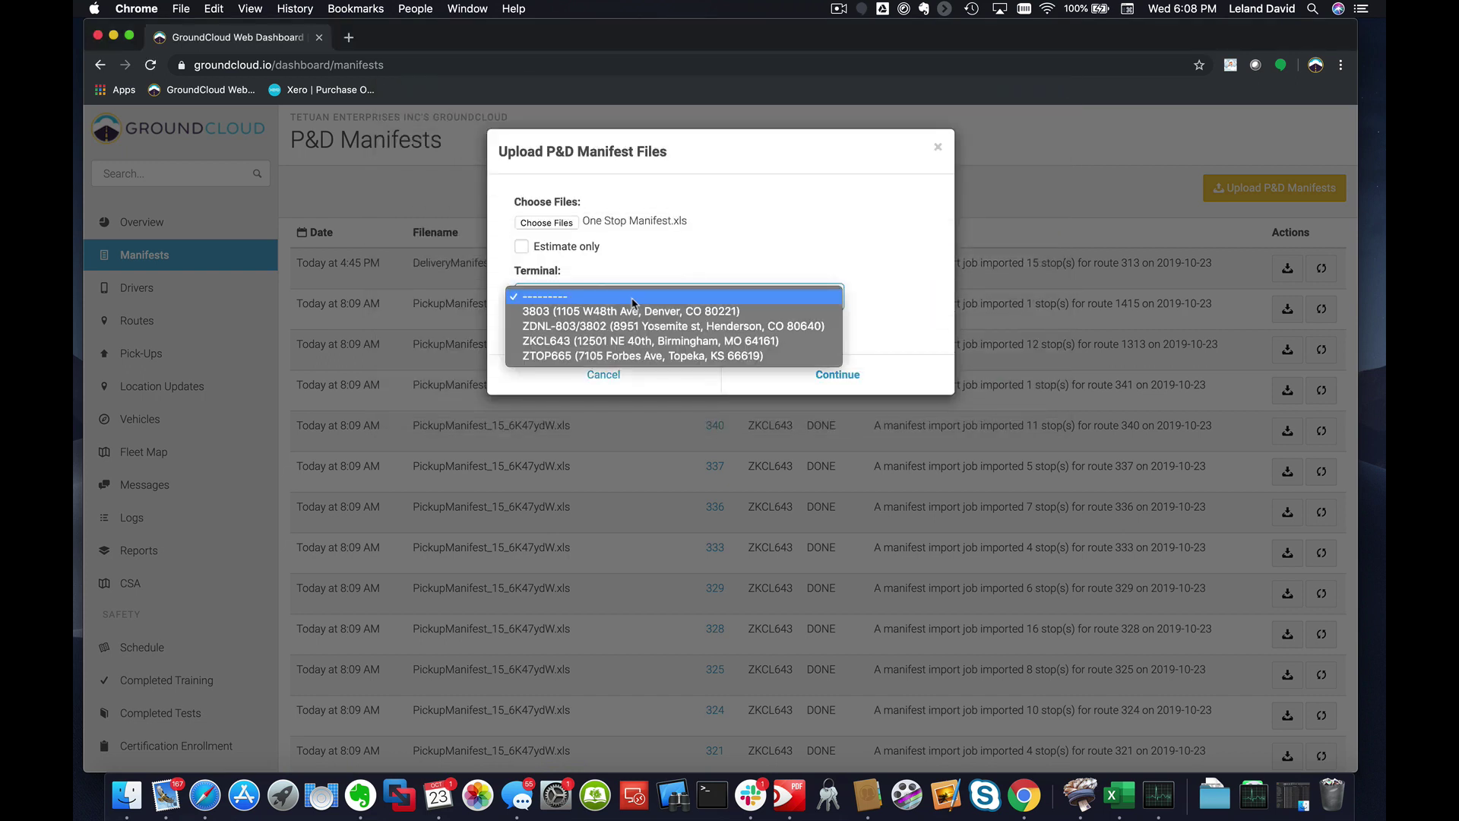
{"action": "left_click", "coordinate": [654, 341]}
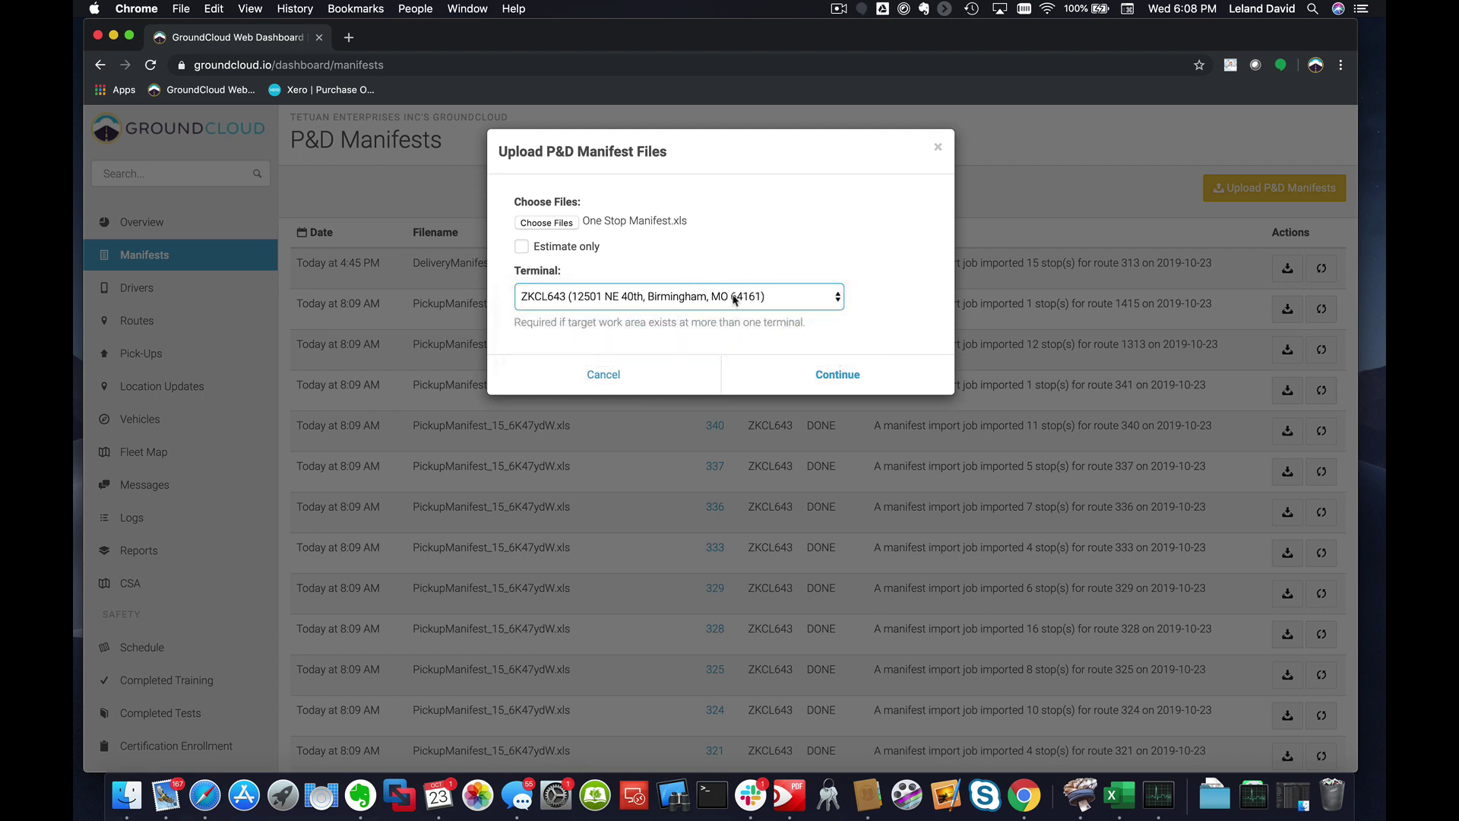
{"action": "left_click", "coordinate": [838, 375]}
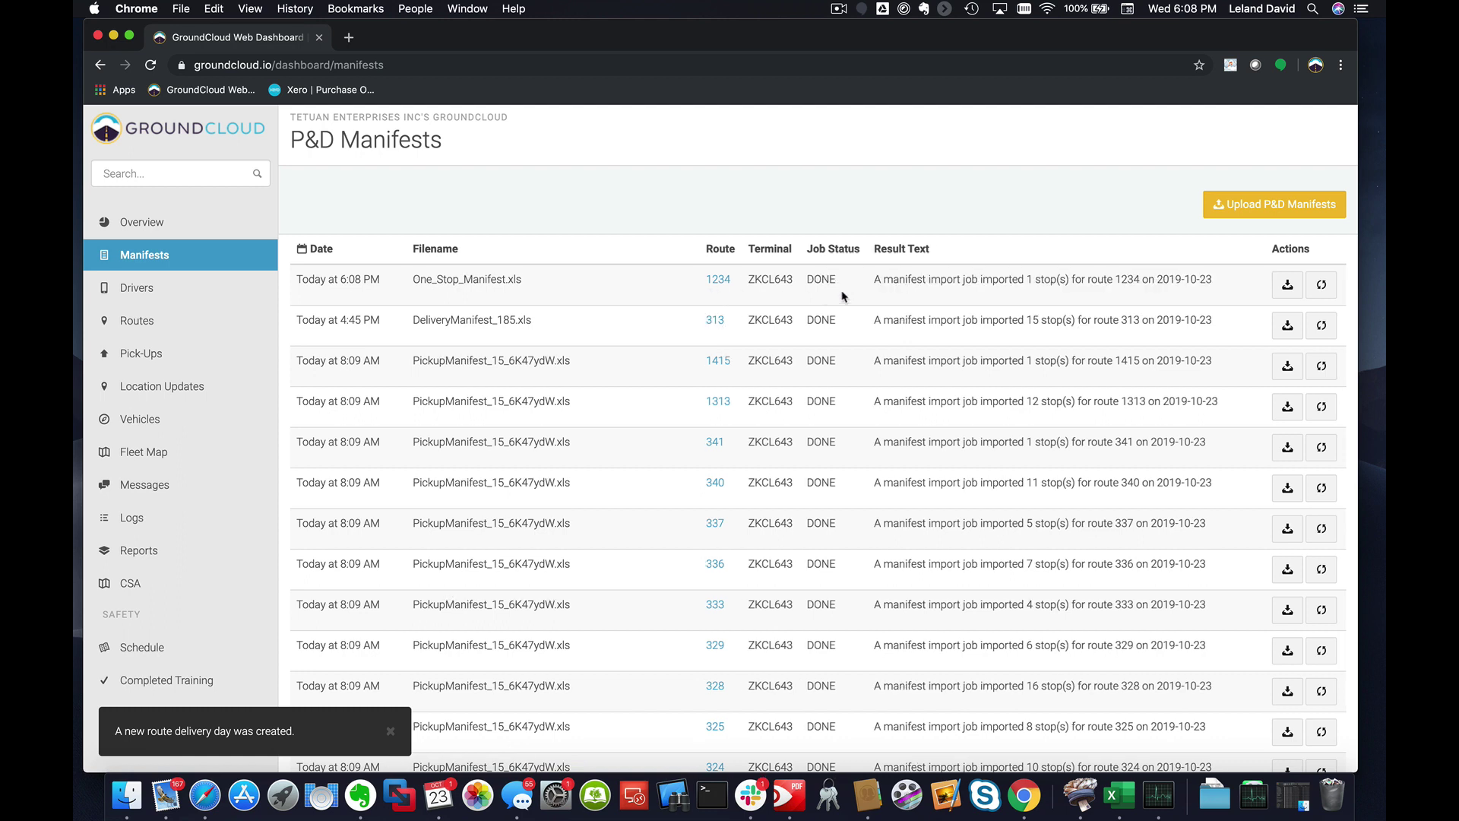
Check route 1234's import result, then find route 1234 with one stop under Today's Routes on the Overview
{"action": "left_click_drag", "start_coordinate": [876, 280], "coordinate": [1065, 282]}
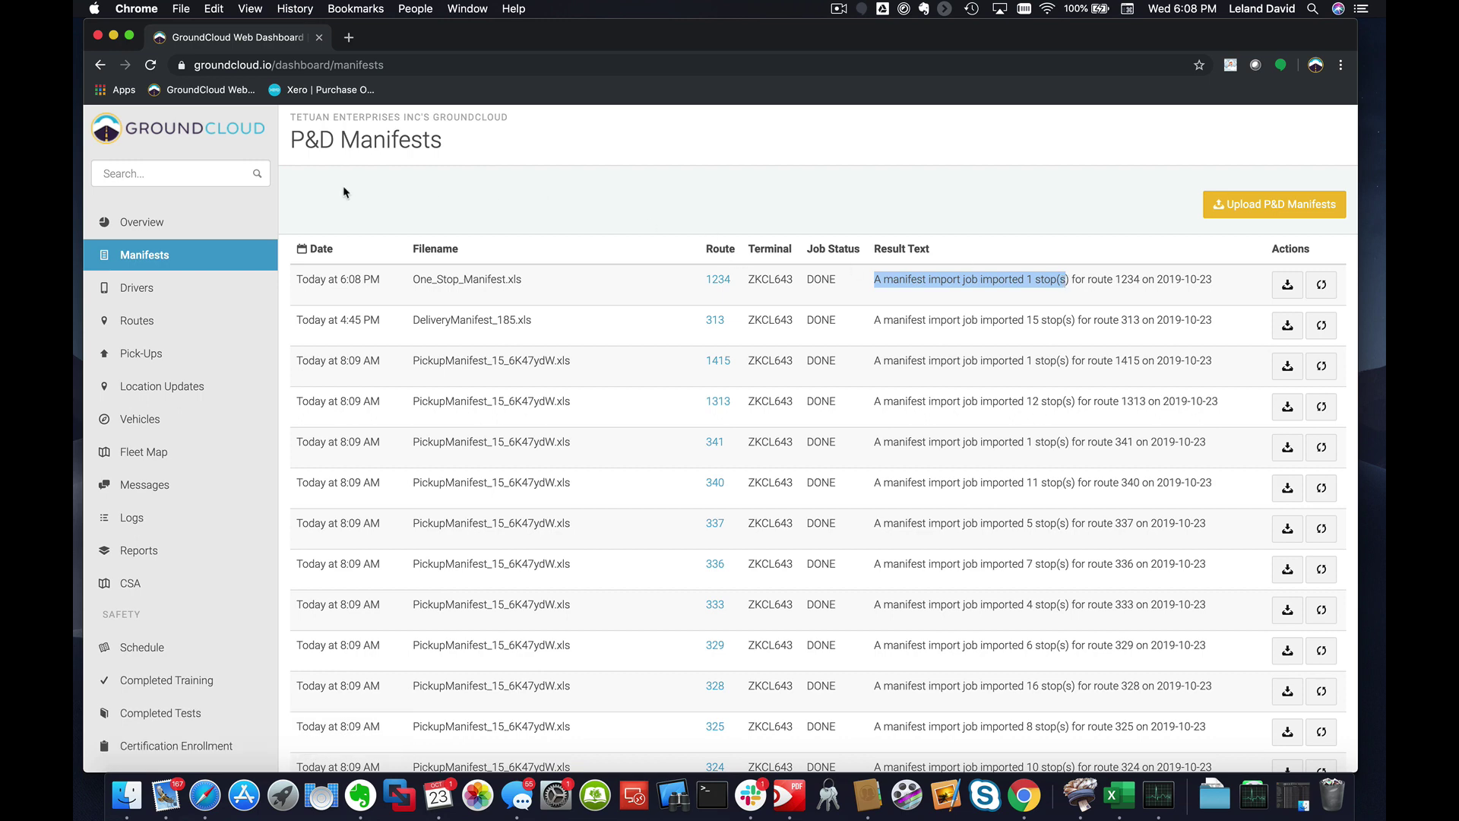
{"action": "left_click", "coordinate": [152, 221]}
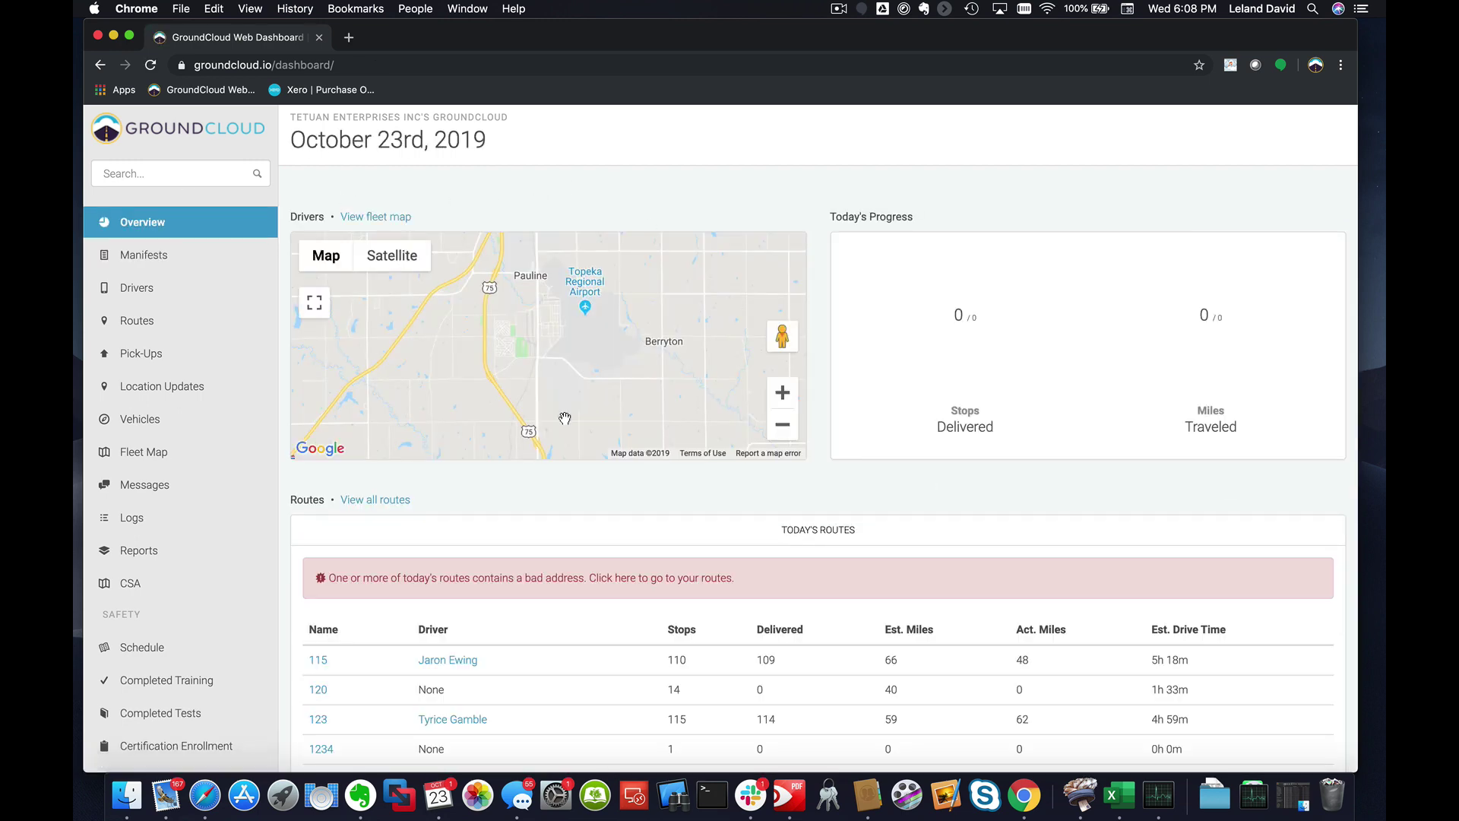
{"action": "scroll", "coordinate": [602, 567], "scroll_direction": "down", "scroll_amount": 15}
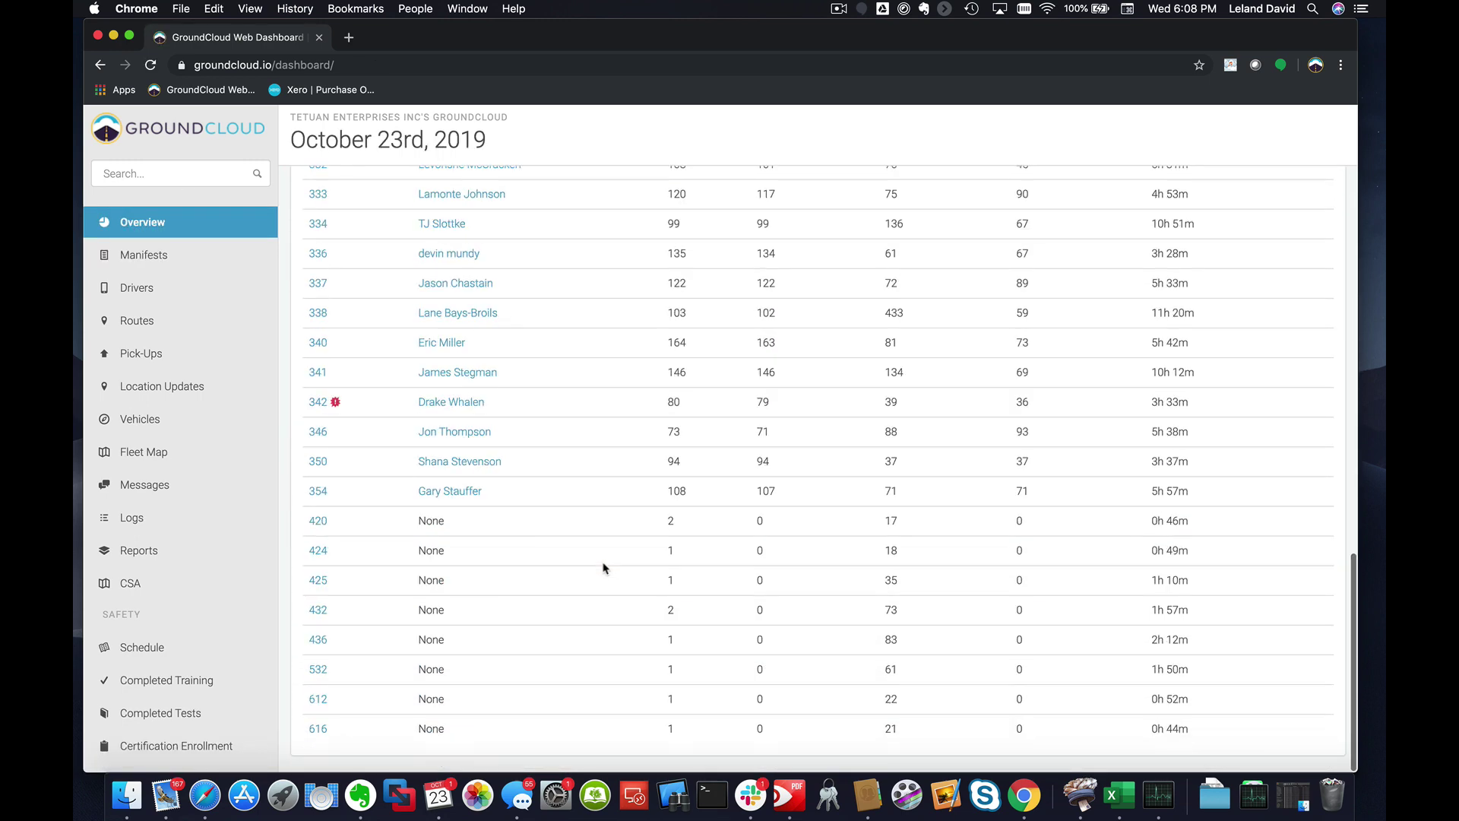
{"action": "scroll", "coordinate": [547, 614], "scroll_direction": "up", "scroll_amount": 15}
{"action": "scroll", "coordinate": [560, 524], "scroll_direction": "down", "scroll_amount": 6}
{"action": "scroll", "coordinate": [563, 526], "scroll_direction": "up", "scroll_amount": 1}
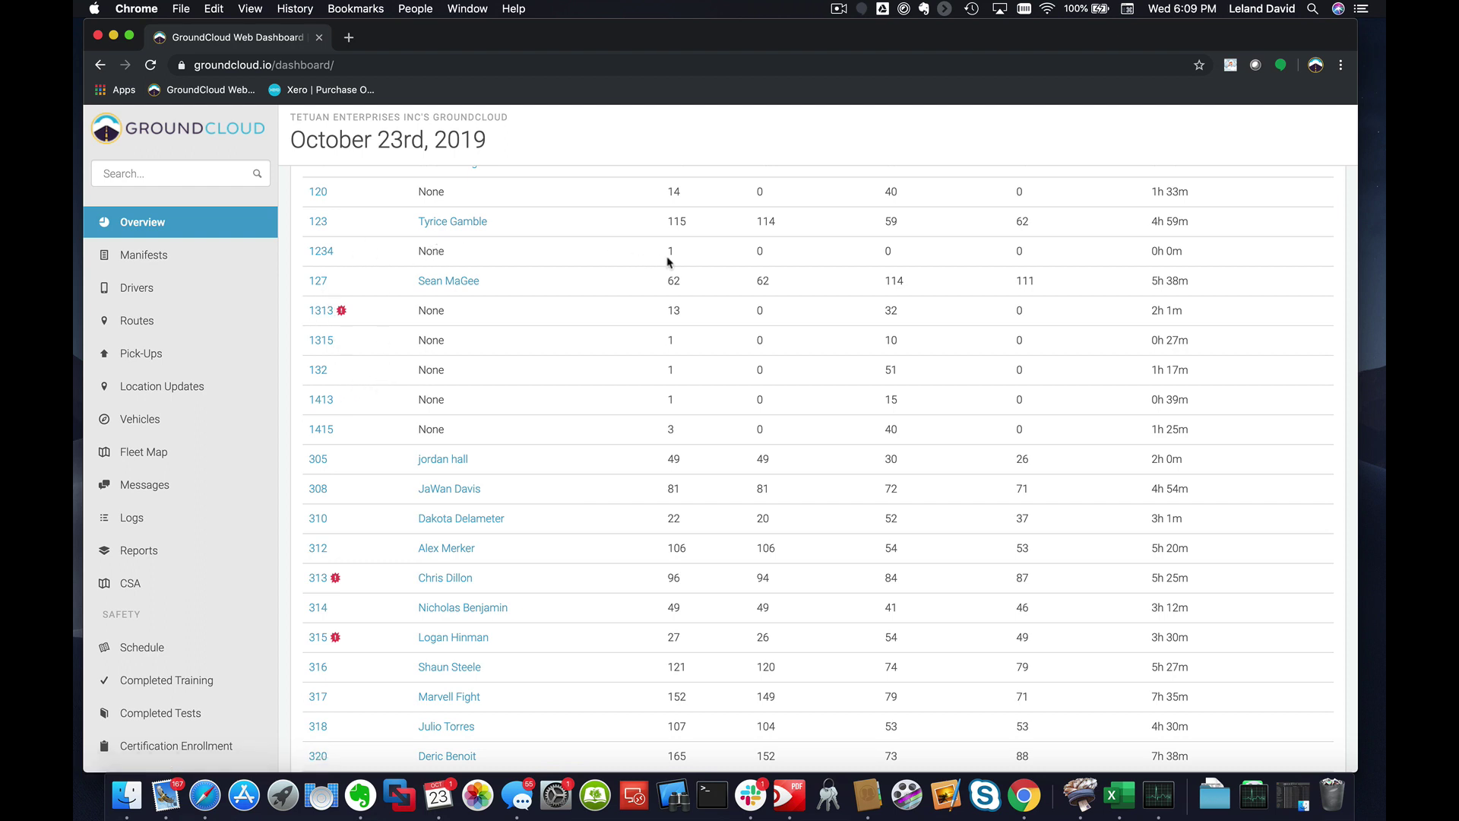
{"action": "scroll", "coordinate": [669, 261], "scroll_direction": "up", "scroll_amount": 3}
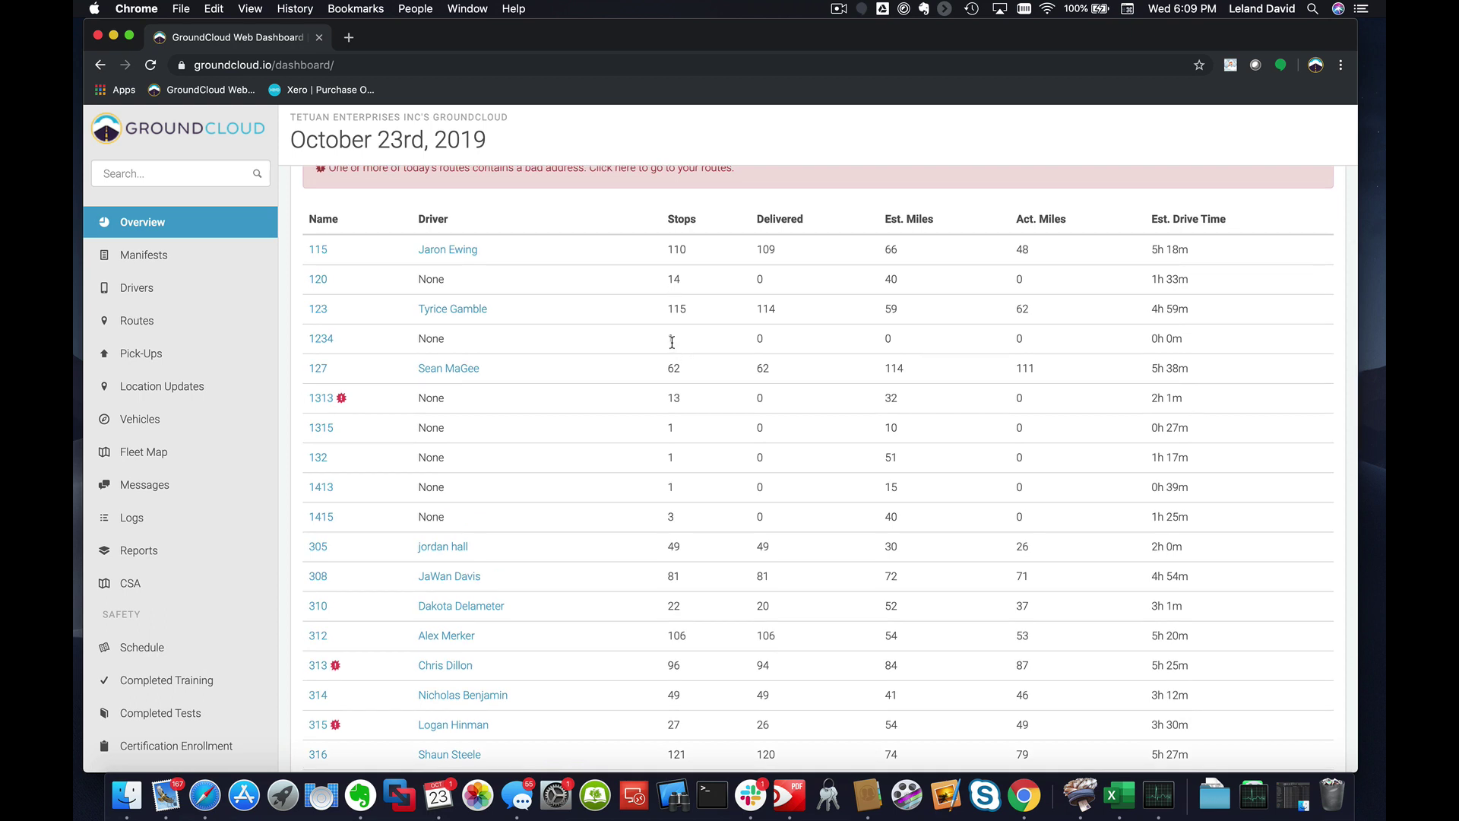
{"action": "scroll", "coordinate": [502, 342], "scroll_direction": "up", "scroll_amount": 3}
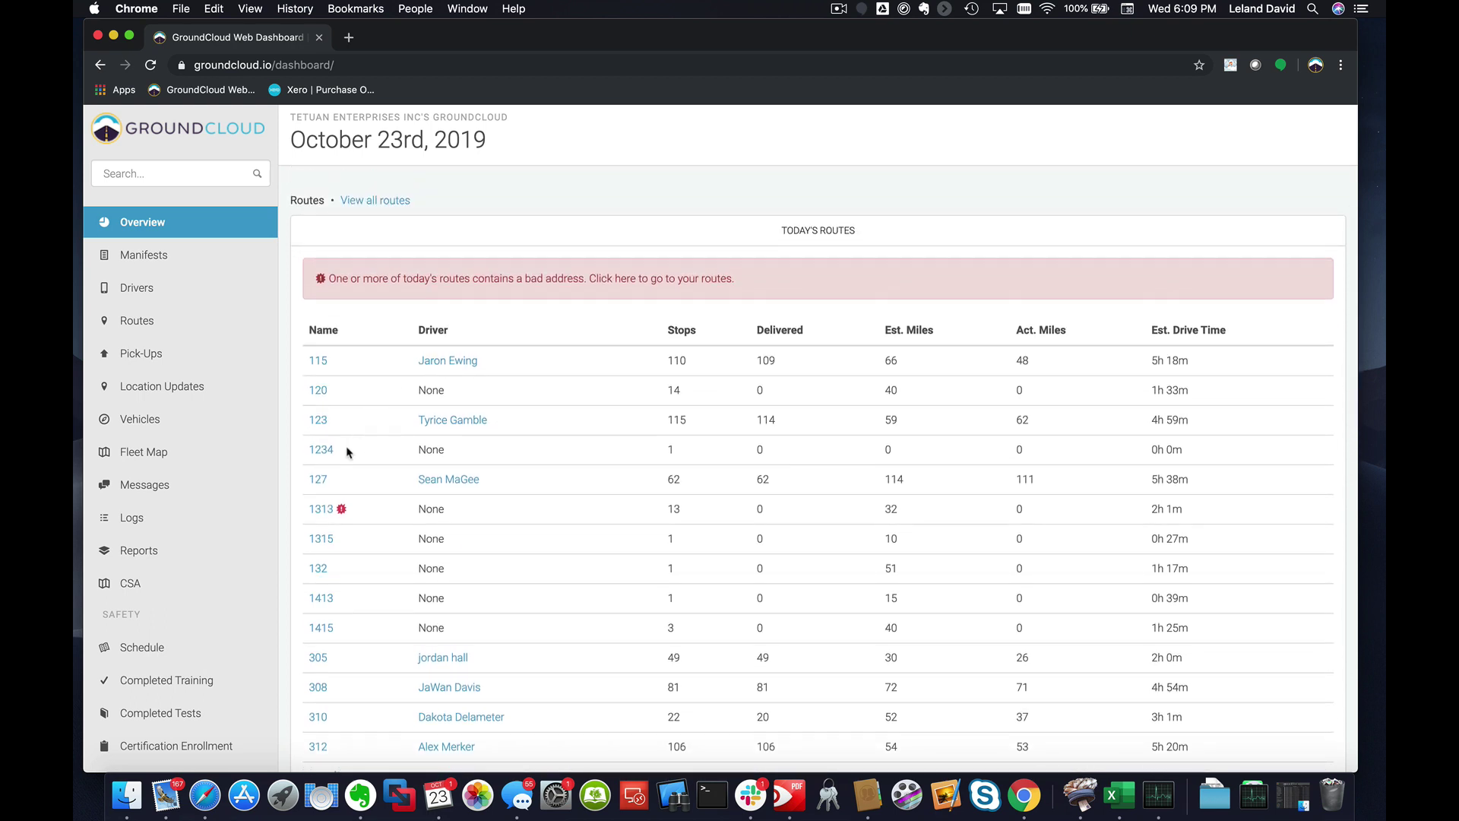
{"action": "left_click", "coordinate": [148, 288]}
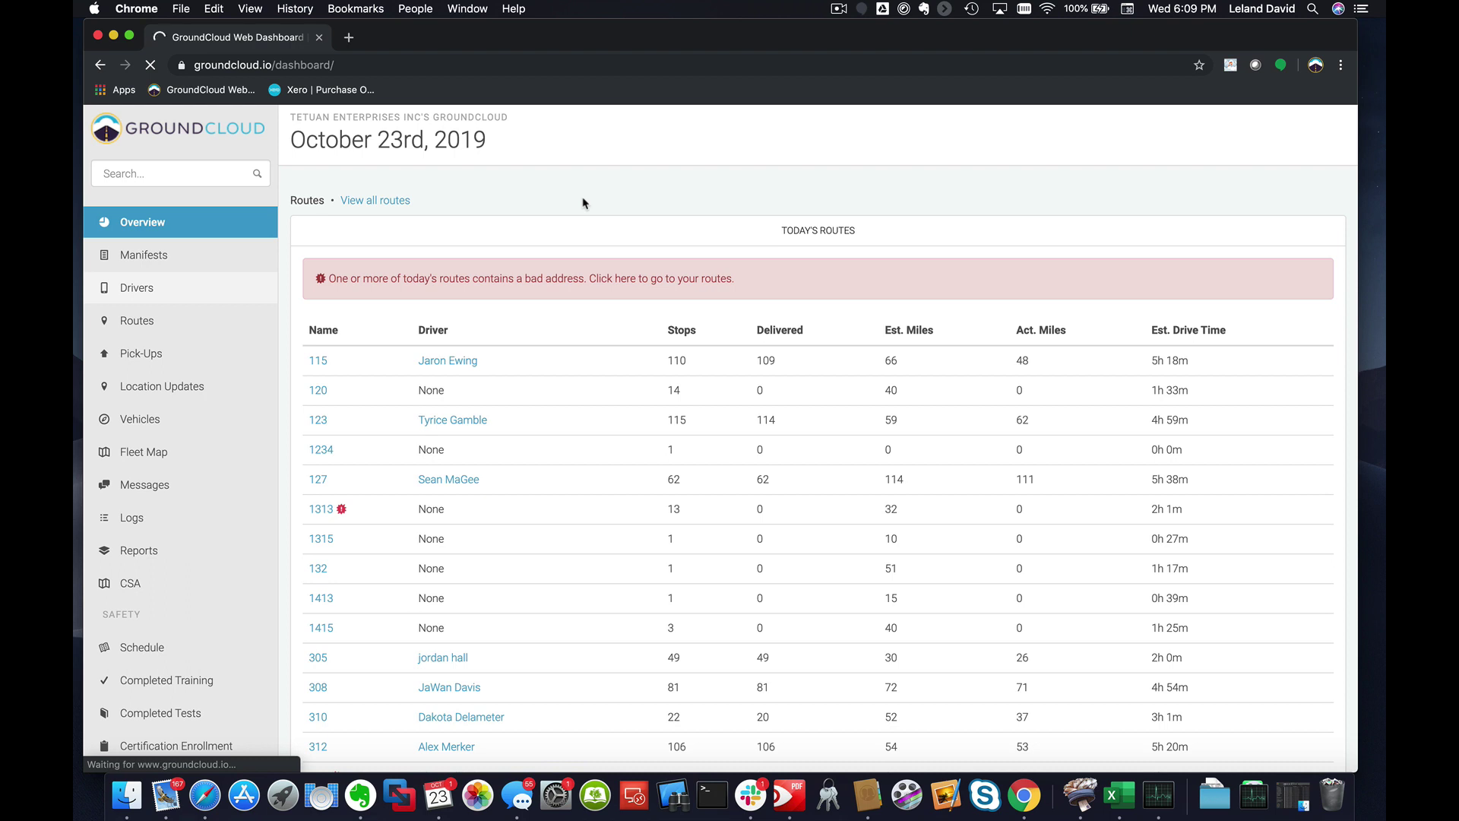
Assign route 1234 (ZKCL643) to an unassigned driver from the Drivers list
{"action": "left_click", "coordinate": [133, 290]}
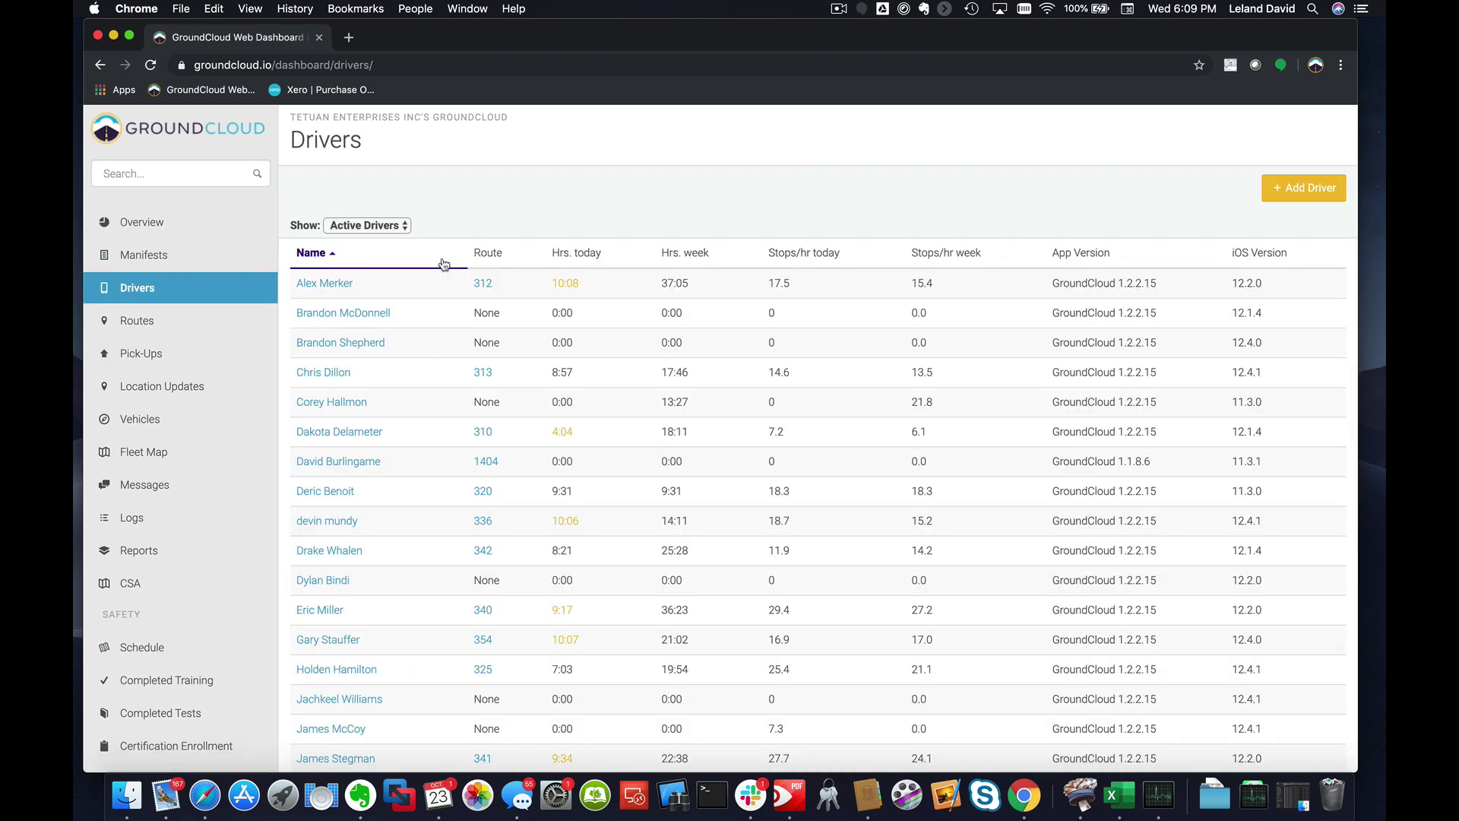
{"action": "left_click", "coordinate": [372, 314]}
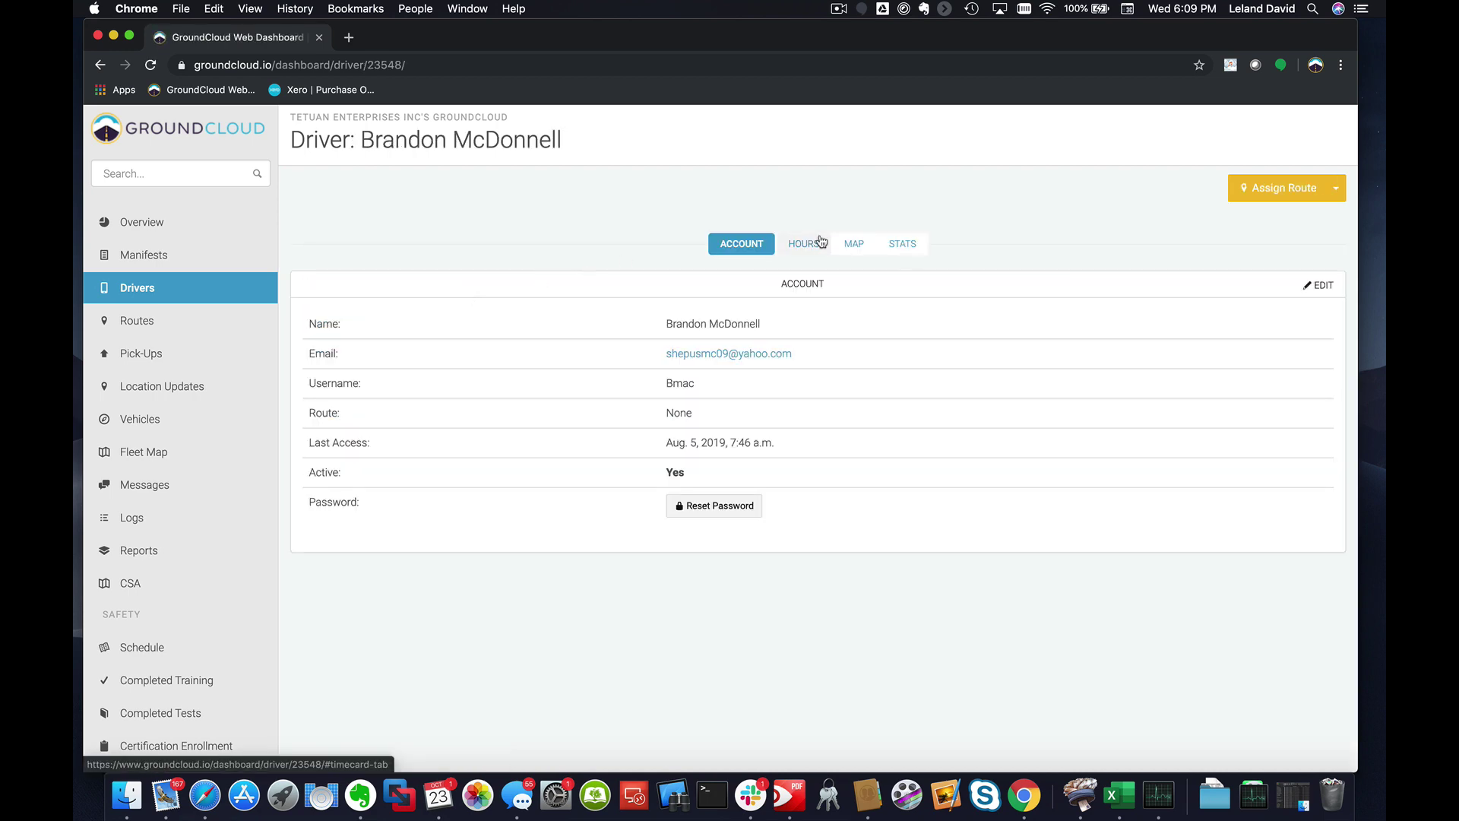
{"action": "left_click", "coordinate": [1283, 189]}
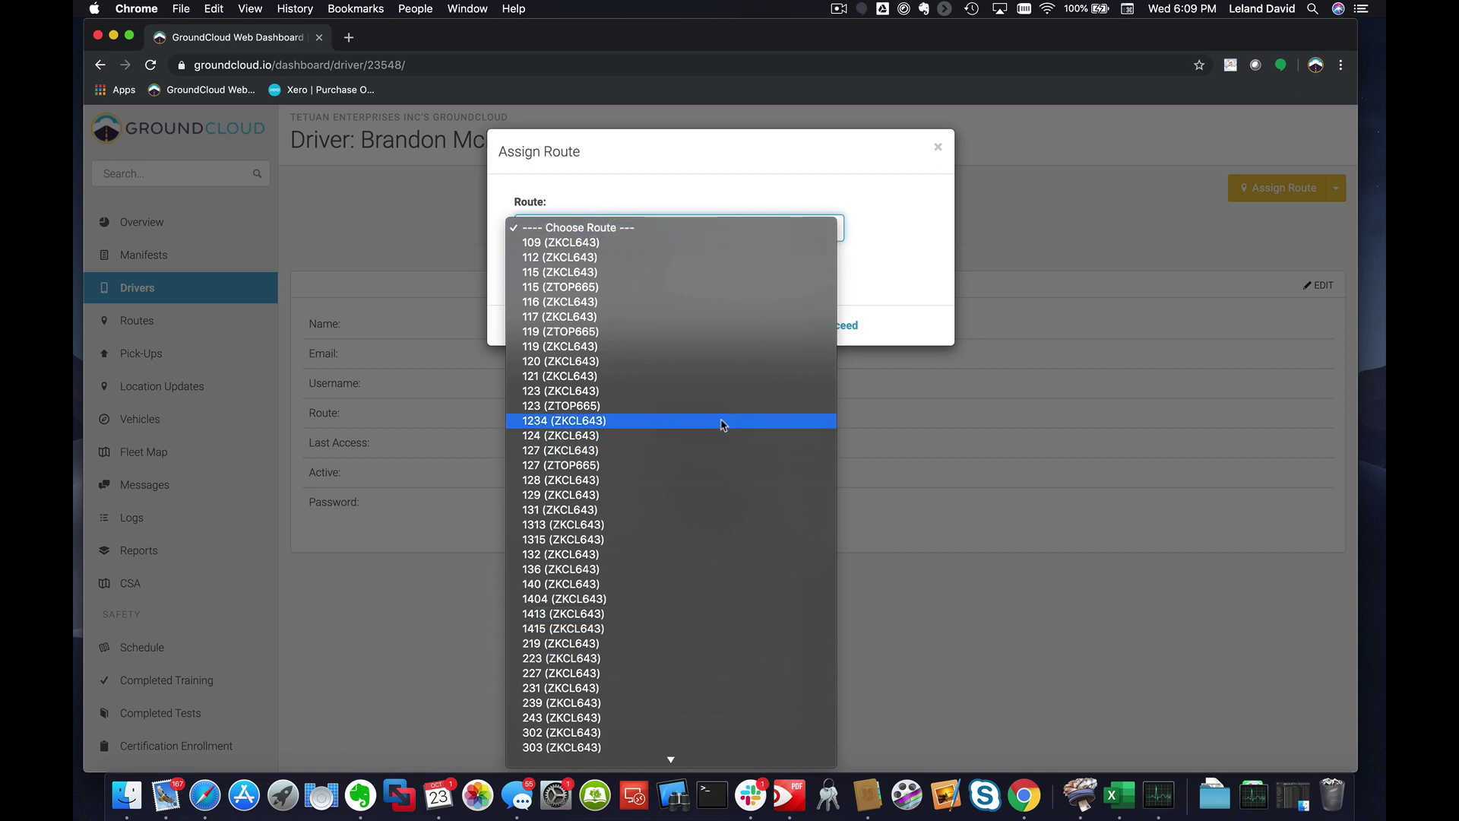
{"action": "left_click", "coordinate": [723, 421]}
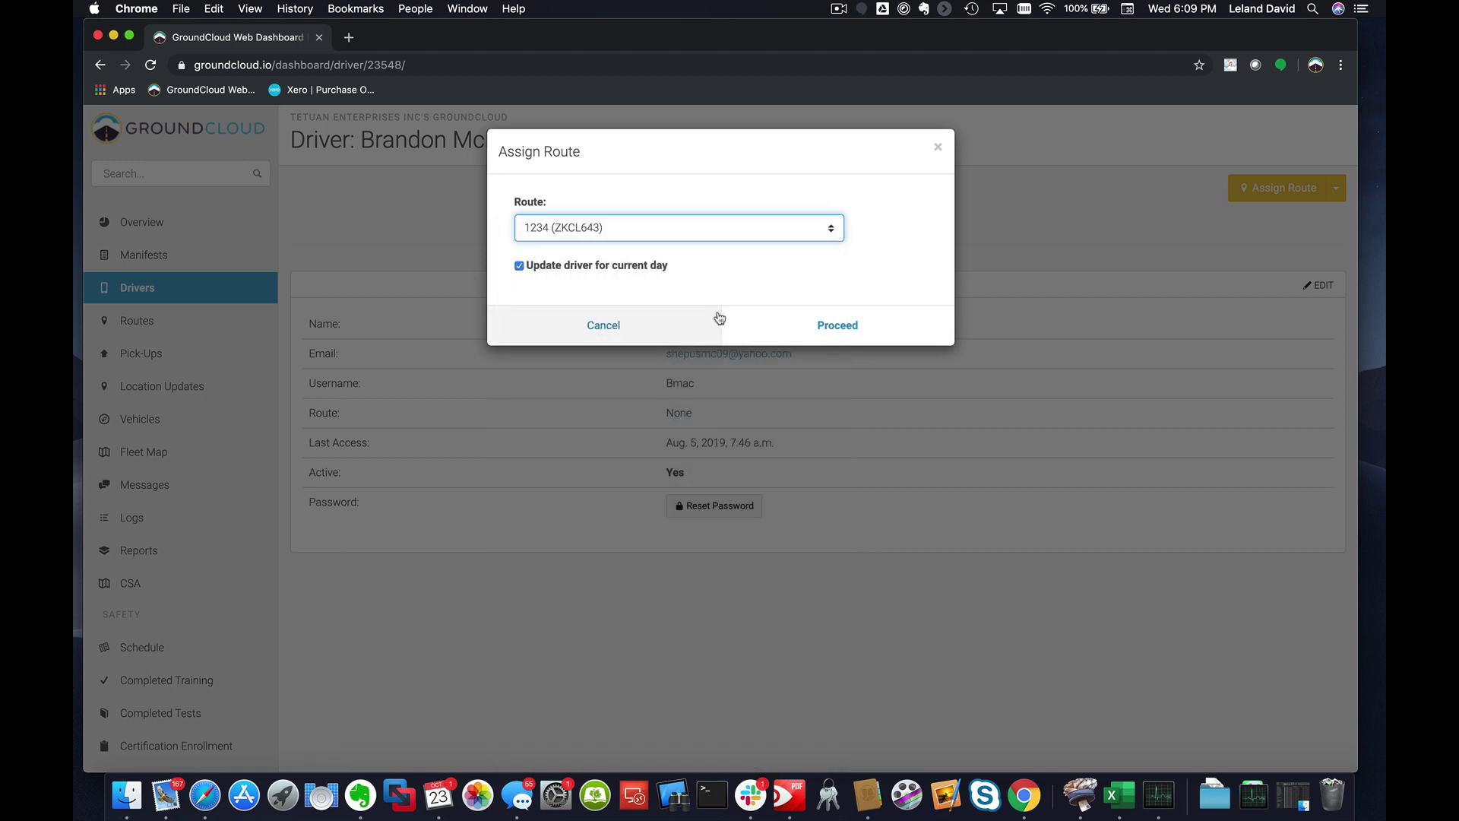
{"action": "left_click", "coordinate": [833, 324]}
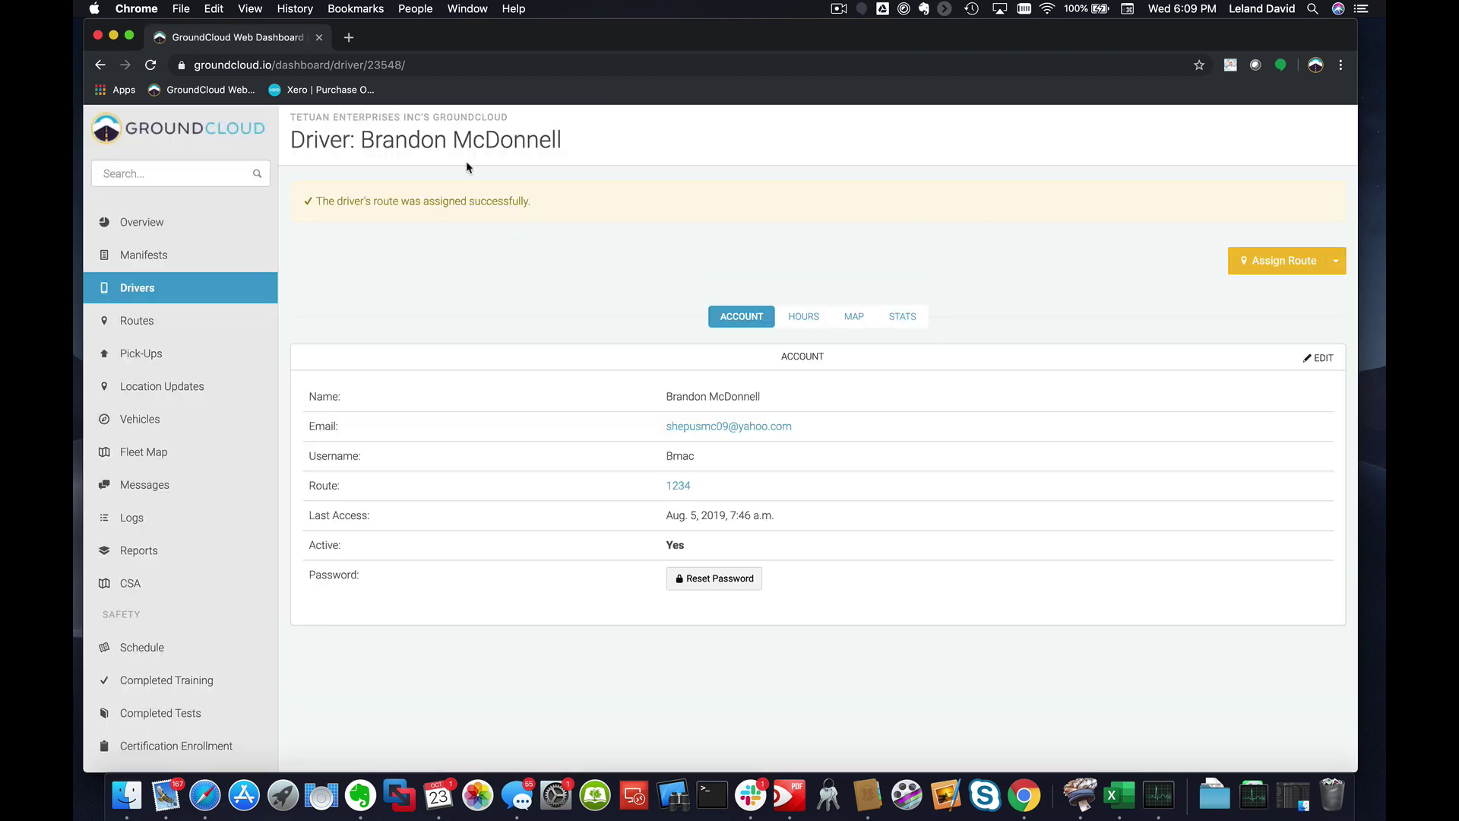
On the Overview, search the page for 1234 to see the route's assigned driver
{"action": "left_click", "coordinate": [170, 221]}
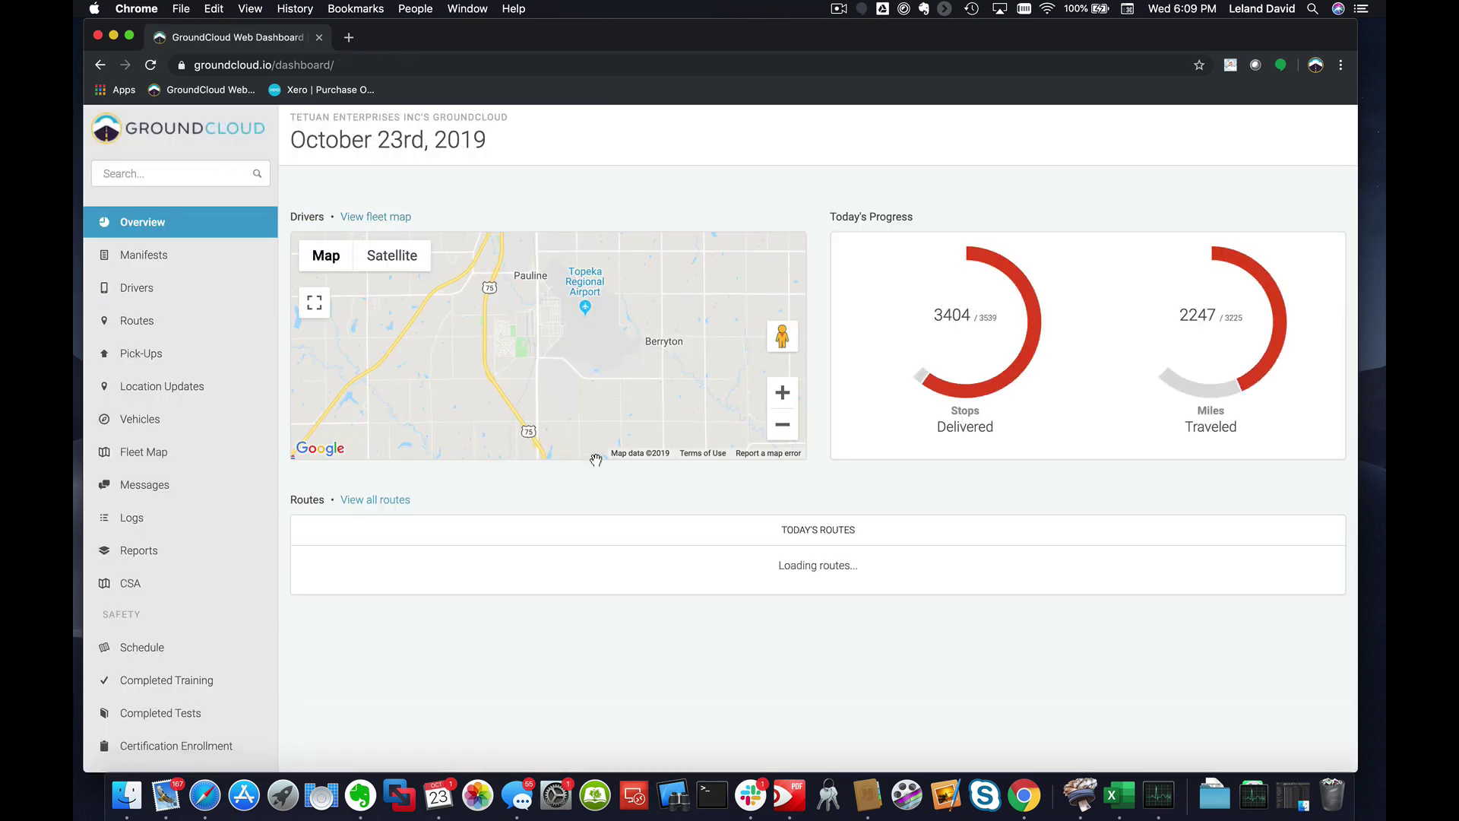
{"action": "scroll", "coordinate": [522, 608], "scroll_direction": "down", "scroll_amount": 2}
{"action": "scroll", "coordinate": [521, 631], "scroll_direction": "down", "scroll_amount": 12}
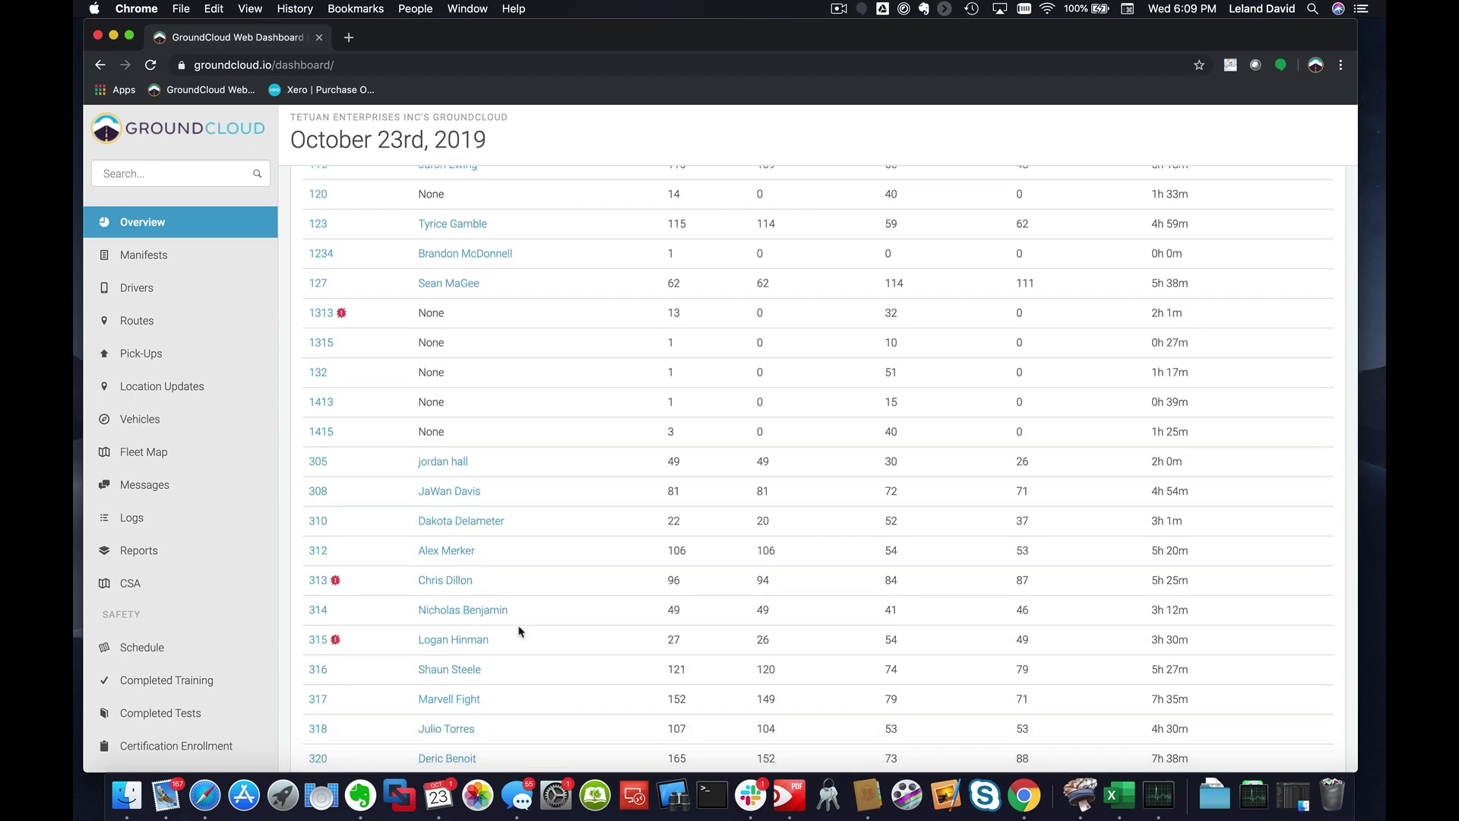
{"action": "key", "text": "super+f"}
{"action": "type", "text": "1234"}
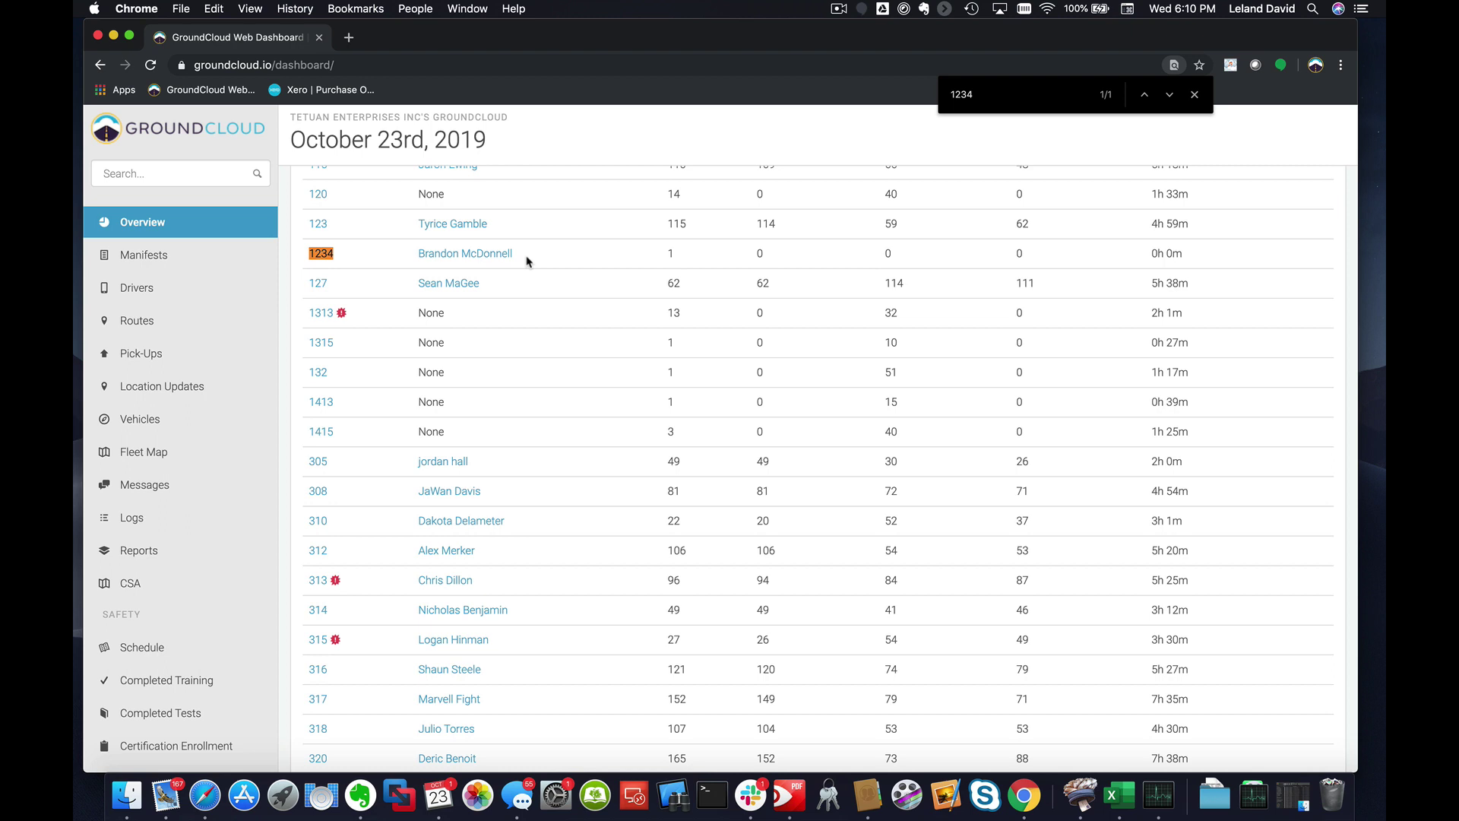
In the manifest spreadsheet, change the WA# route number in B3 from 1234 to 1500
{"action": "key", "text": "super+Tab"}
{"action": "key", "text": "super+Tab"}
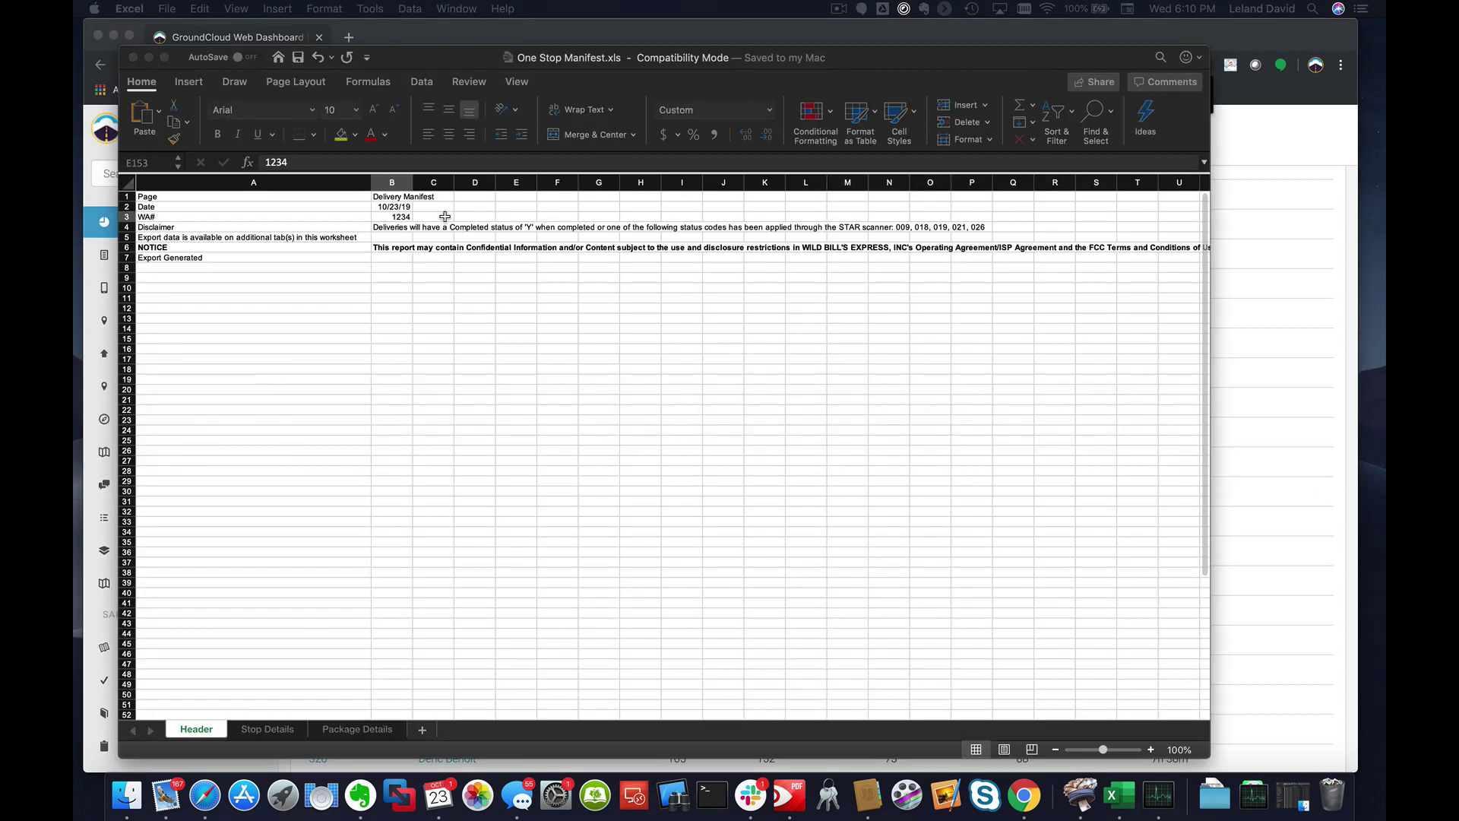
{"action": "left_click", "coordinate": [411, 216]}
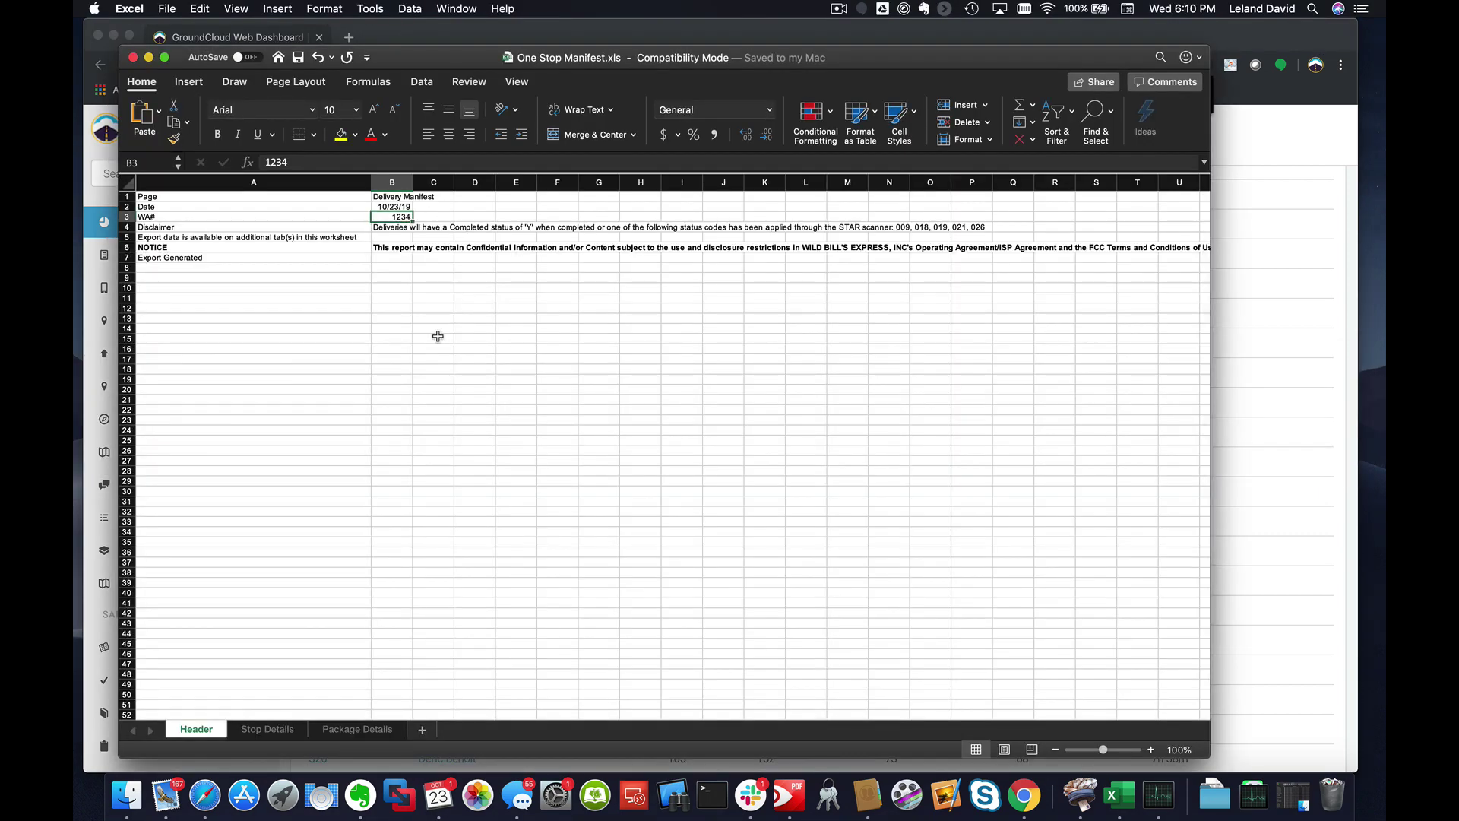
{"action": "left_click", "coordinate": [301, 158]}
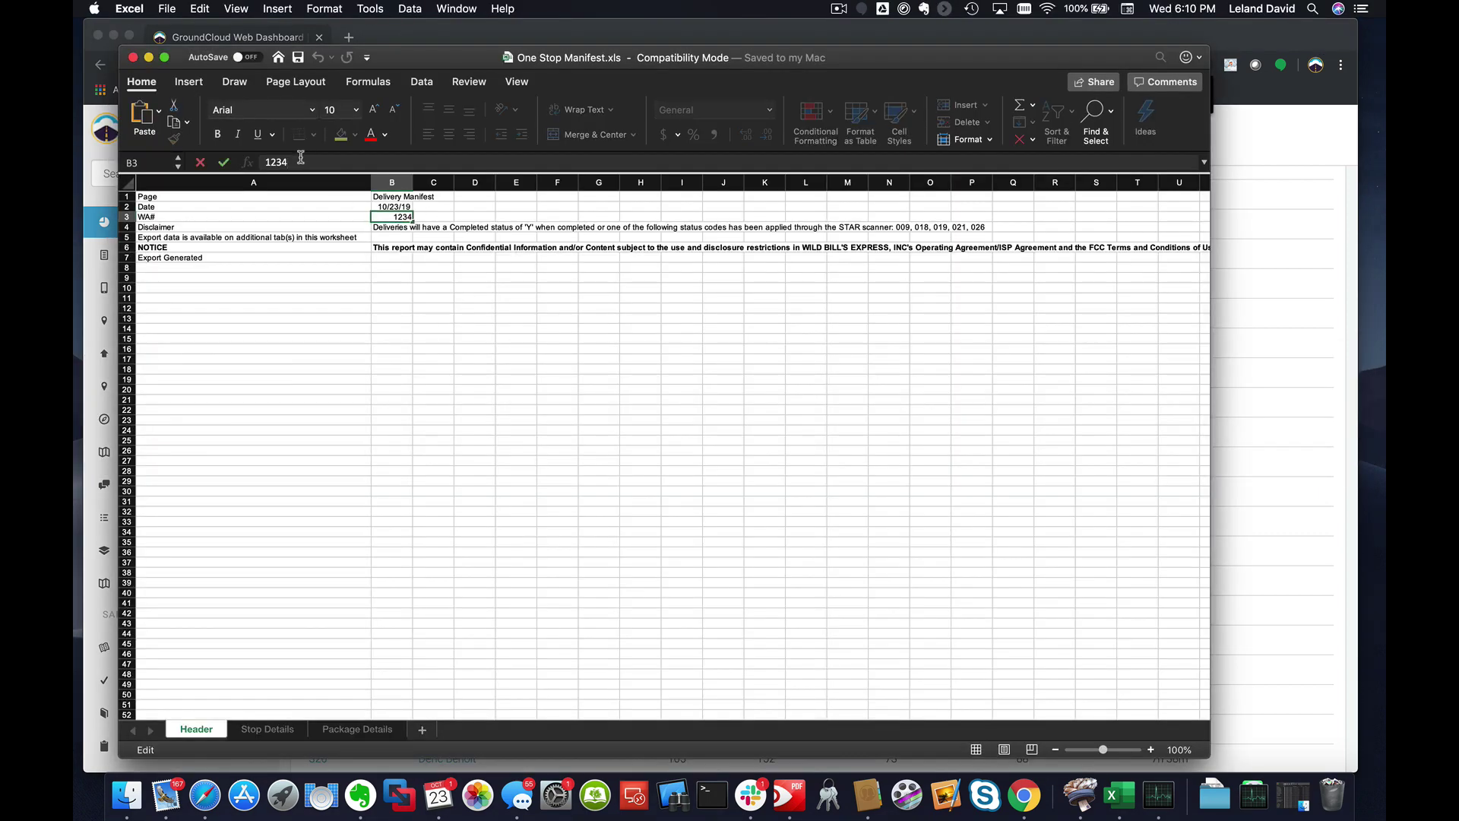
{"action": "key", "text": "BackSpace"}
{"action": "key", "text": "BackSpace"}
{"action": "key", "text": "BackSpace"}
{"action": "key", "text": "BackSpace"}
{"action": "type", "text": "1345"}
{"action": "key", "text": "BackSpace"}
{"action": "key", "text": "BackSpace"}
{"action": "key", "text": "BackSpace"}
{"action": "type", "text": "500"}
Save One Stop Manifest.xls with route 1500 and go back to GroundCloud
{"action": "left_click", "coordinate": [161, 9]}
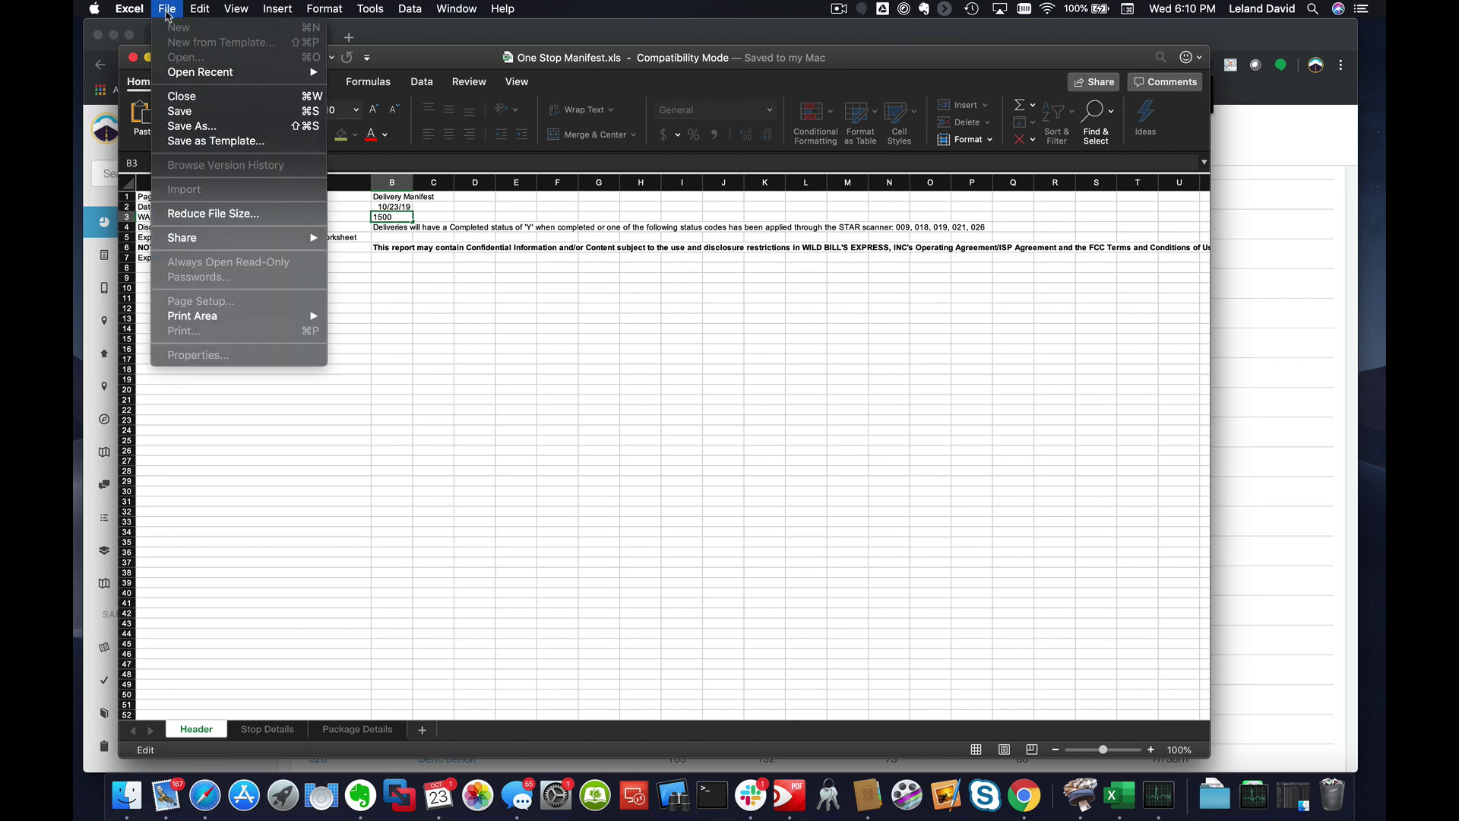
{"action": "left_click", "coordinate": [209, 116]}
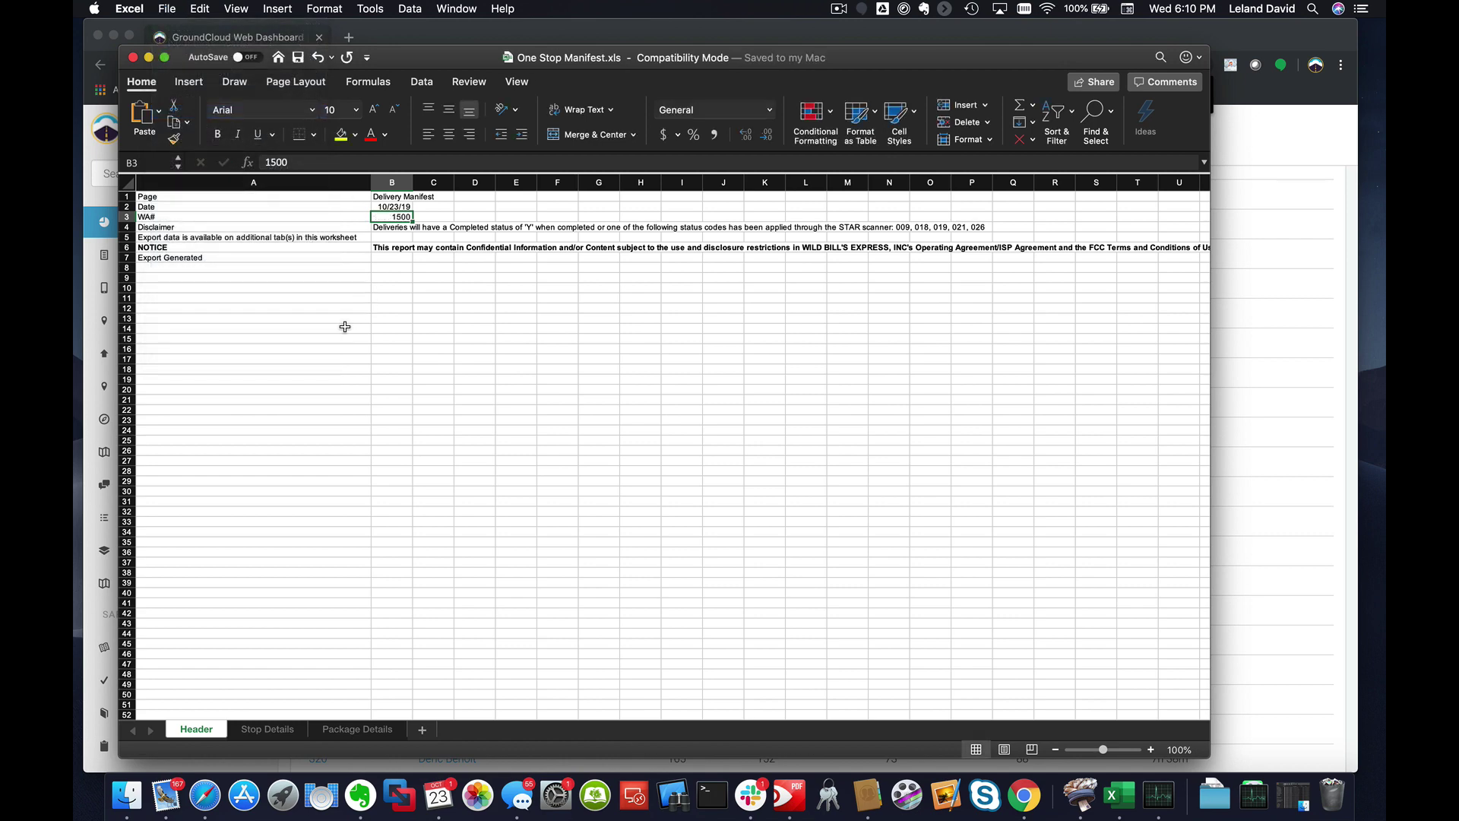
{"action": "key", "text": "super+Tab"}
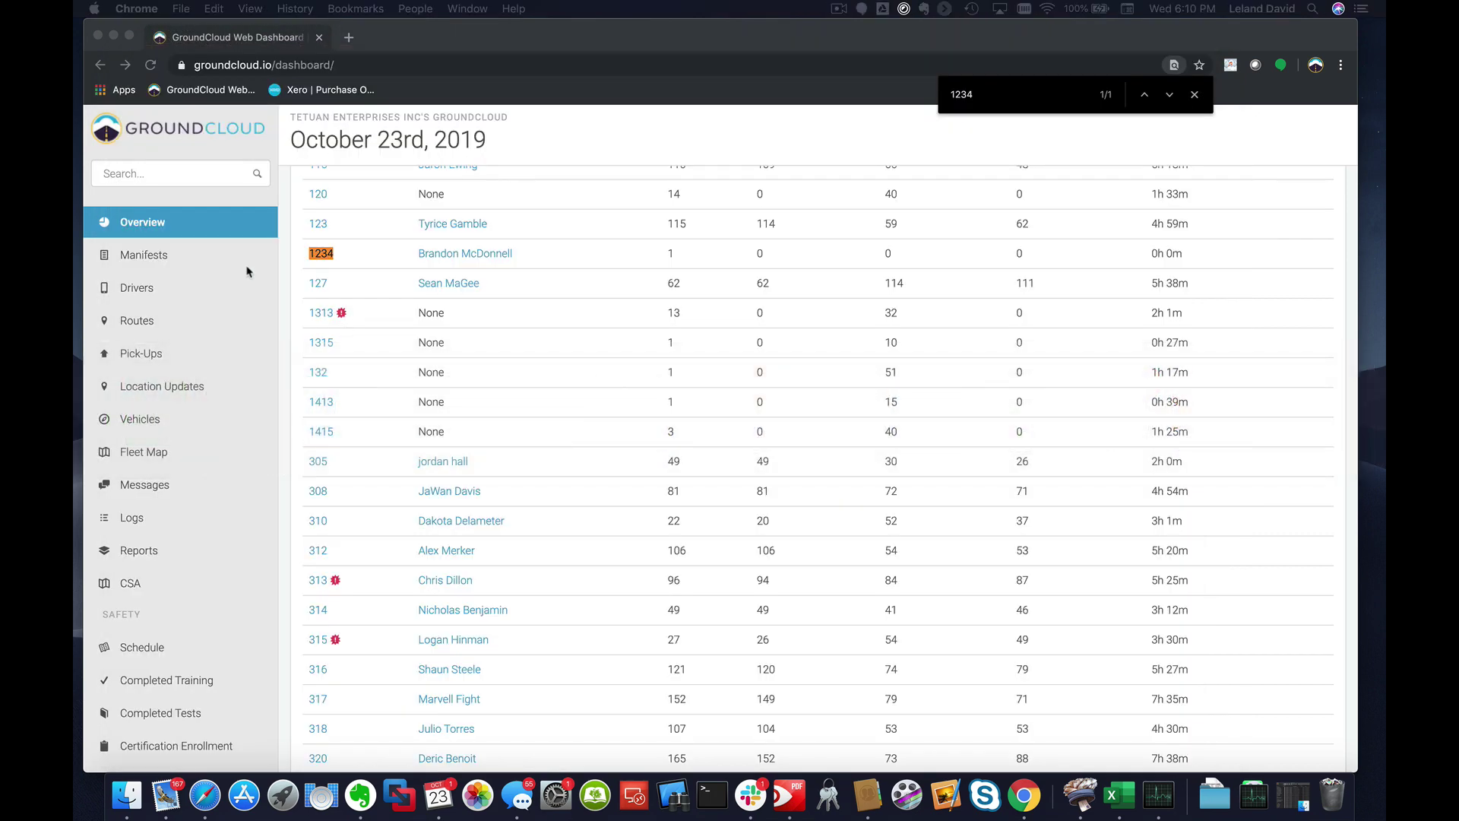
Upload One Stop Manifest.xls as a P&D manifest under terminal ZKCL643 to import route 1500
{"action": "left_click", "coordinate": [149, 258]}
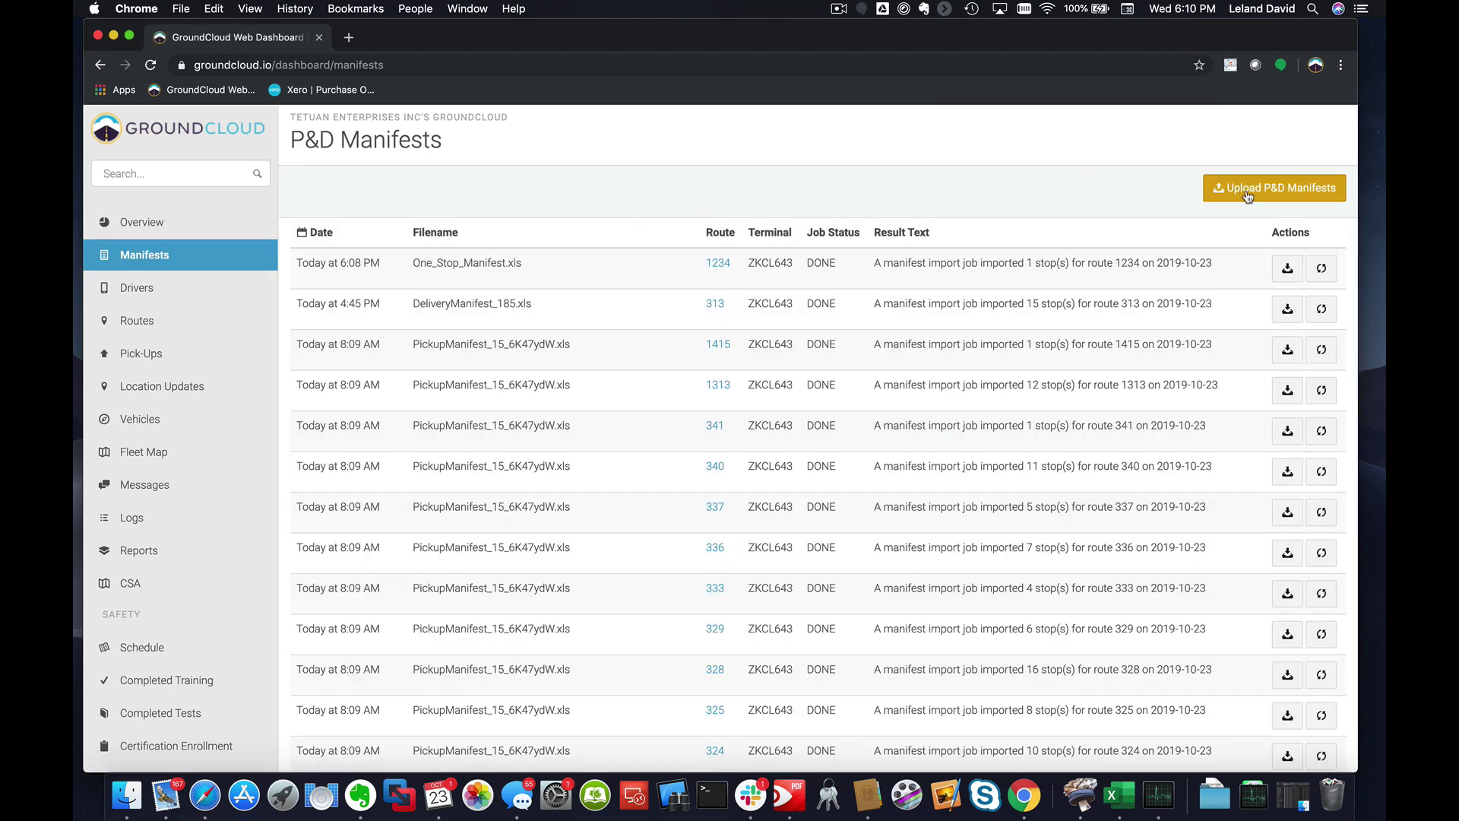
{"action": "left_click", "coordinate": [1247, 194]}
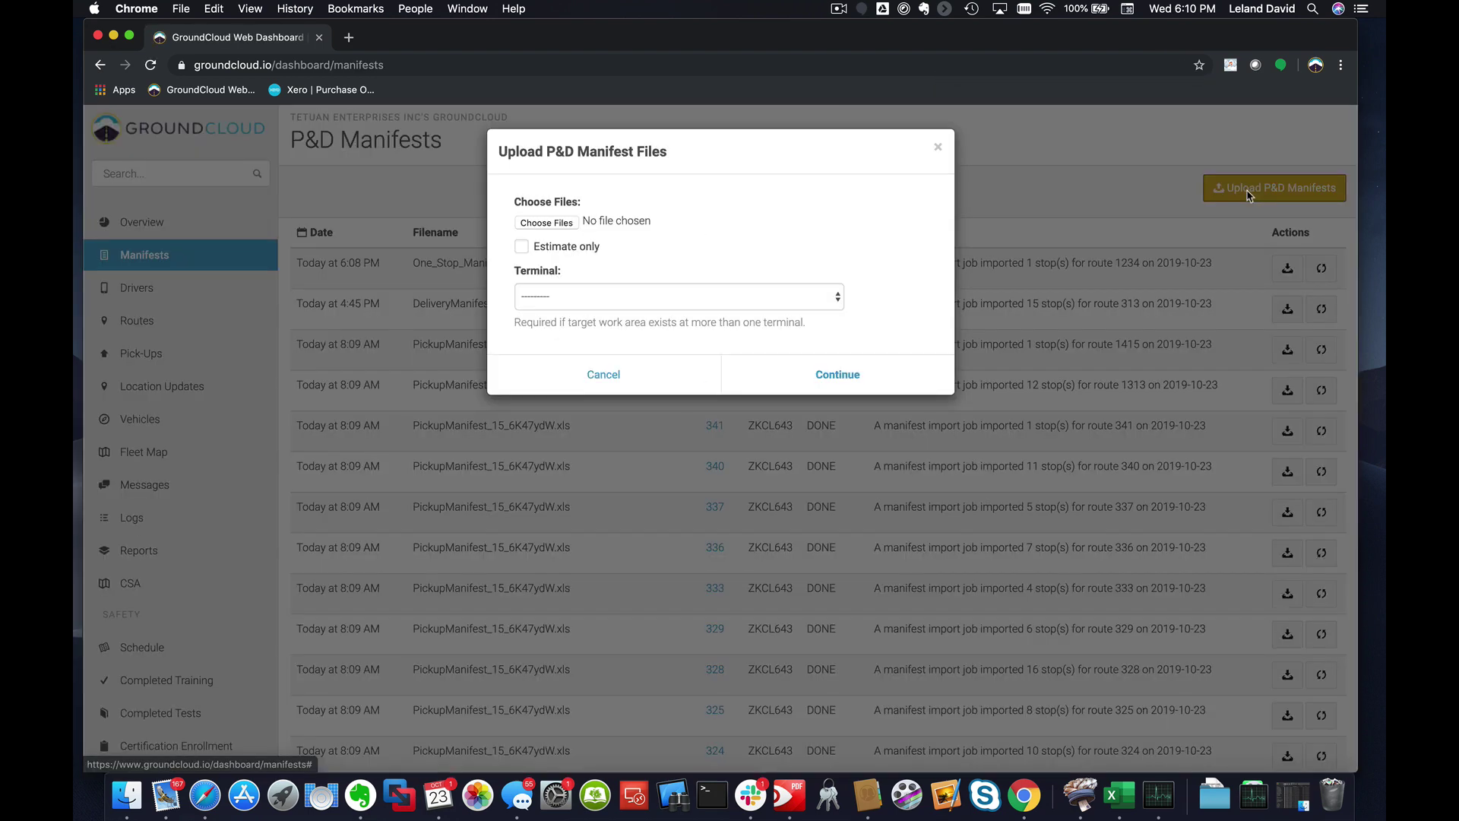
{"action": "left_click", "coordinate": [568, 225]}
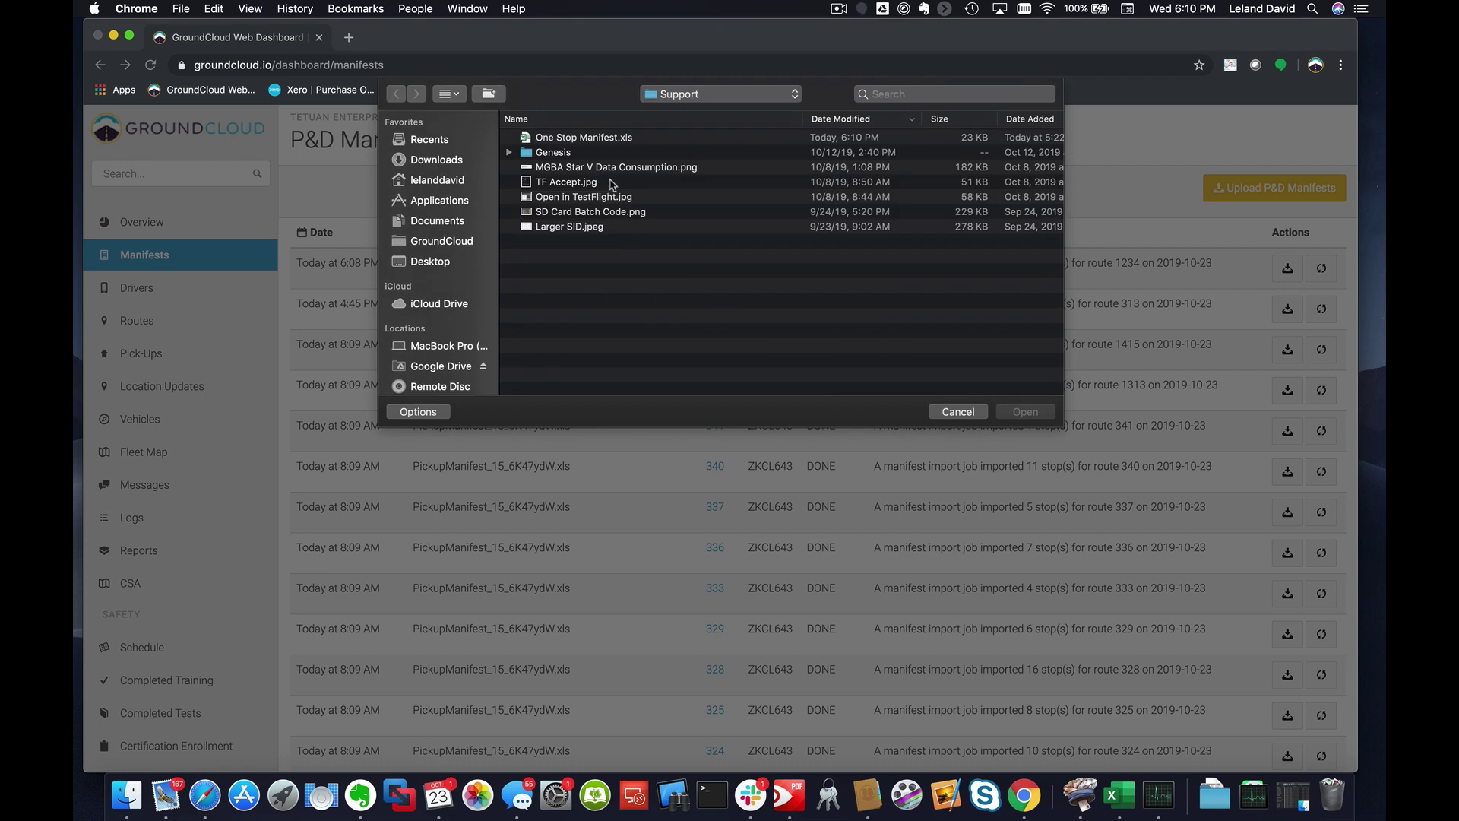
{"action": "left_click", "coordinate": [596, 138]}
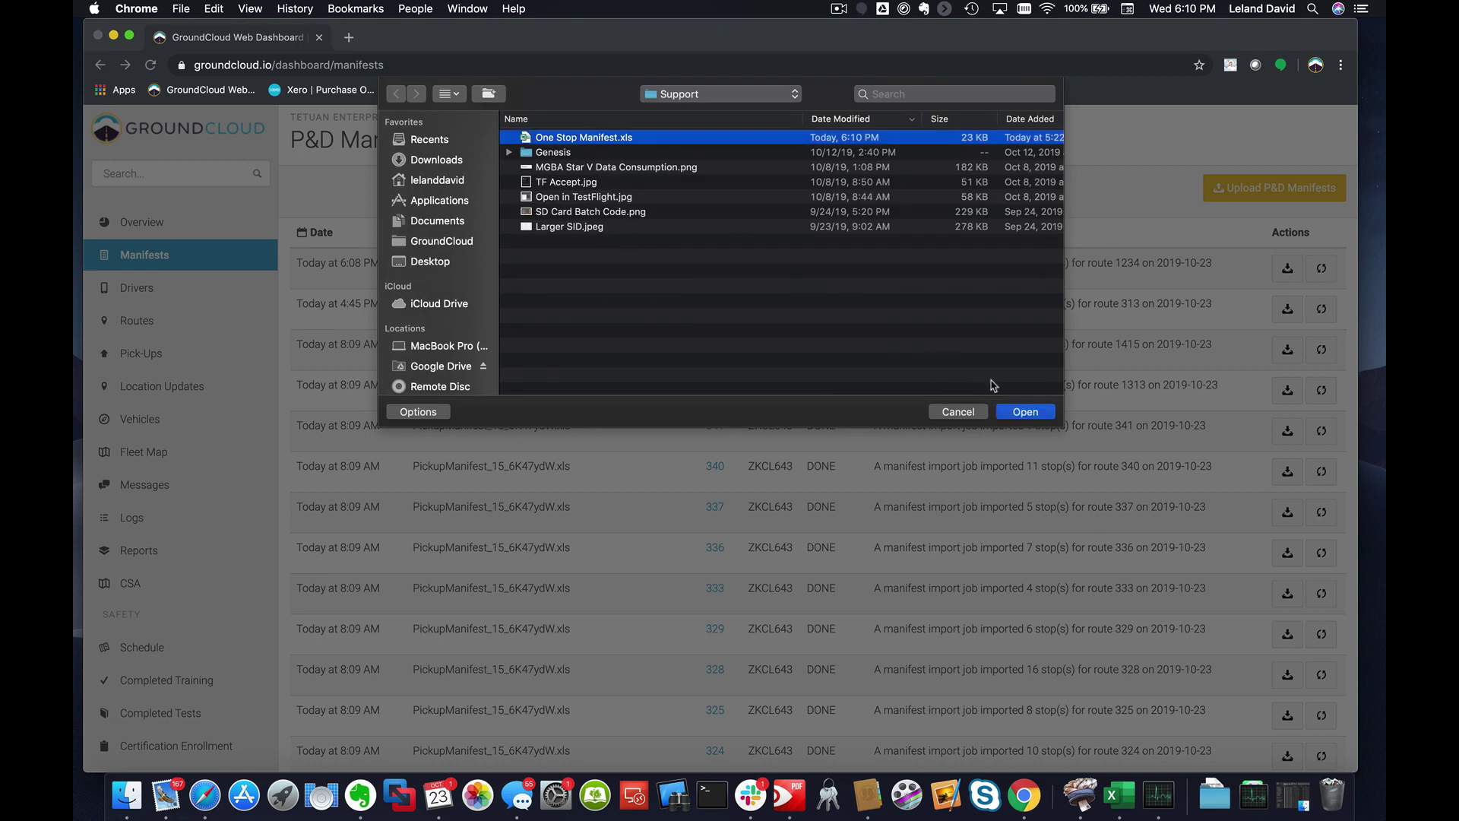
{"action": "left_click", "coordinate": [1024, 412]}
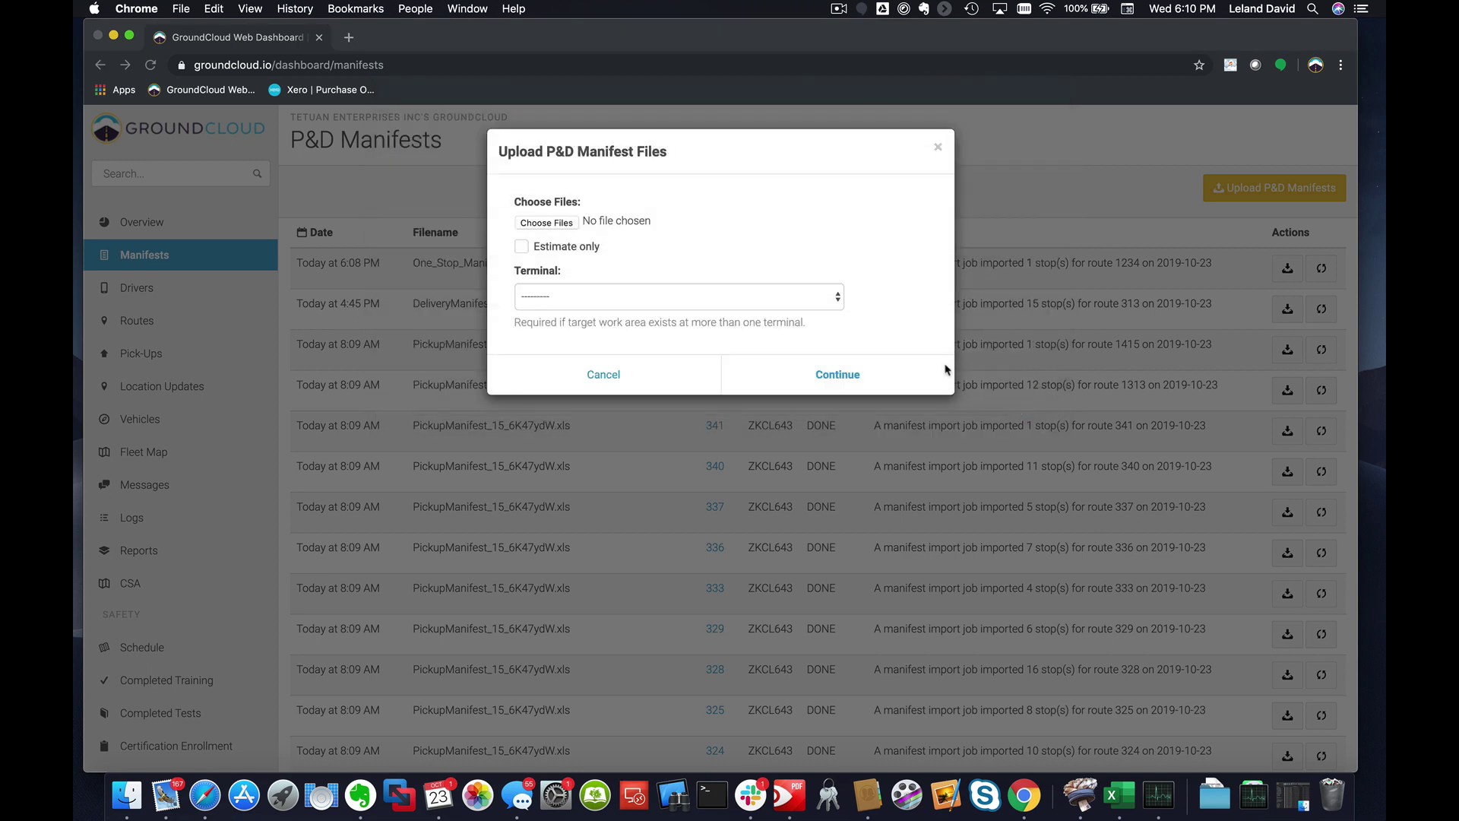
{"action": "left_click", "coordinate": [760, 297]}
{"action": "left_click", "coordinate": [783, 349]}
{"action": "left_click", "coordinate": [836, 373]}
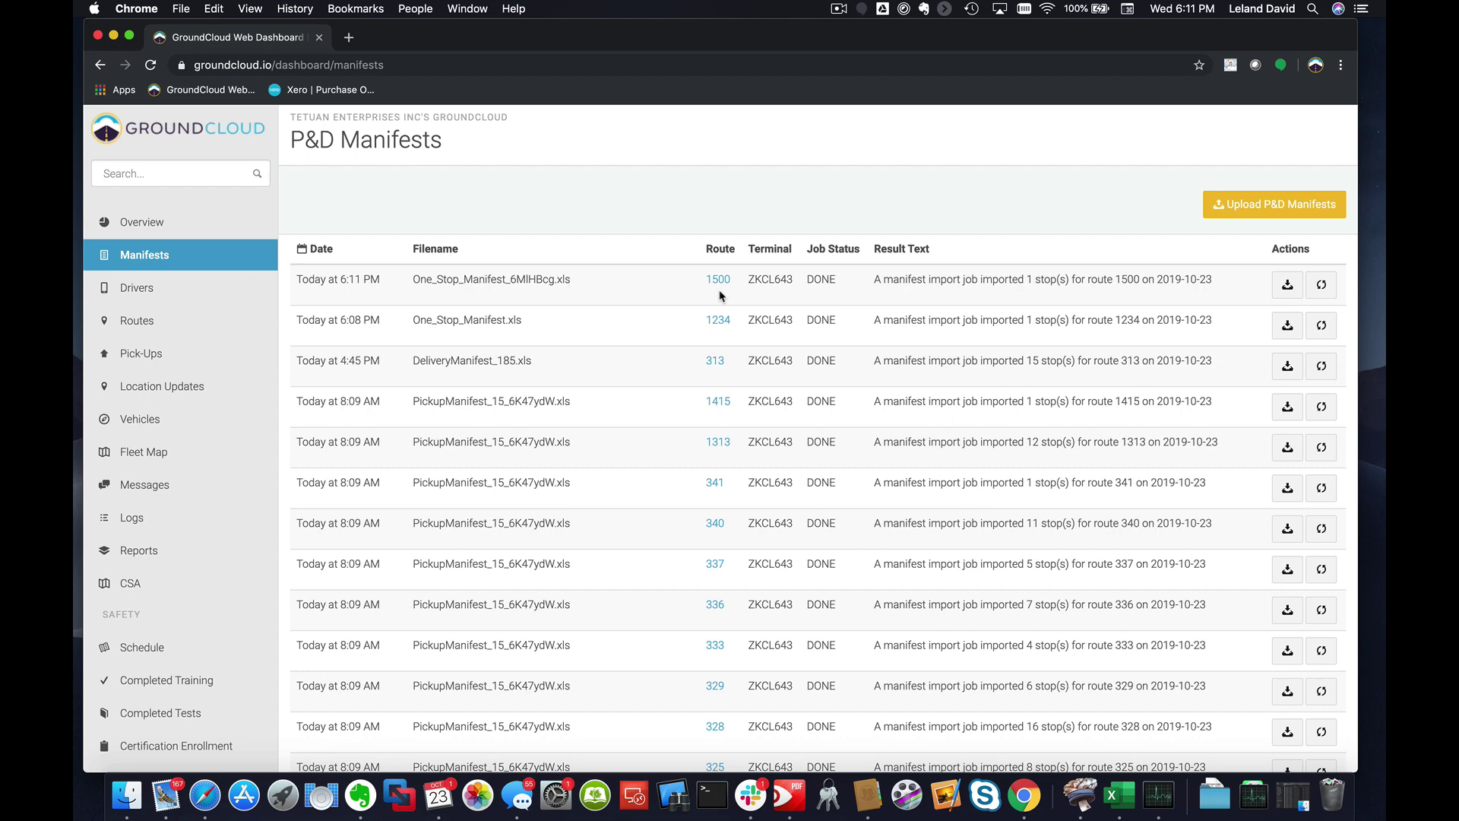
Edit B3 so the WA# route number reads 1600, then return to GroundCloud
{"action": "key", "text": "super+Tab"}
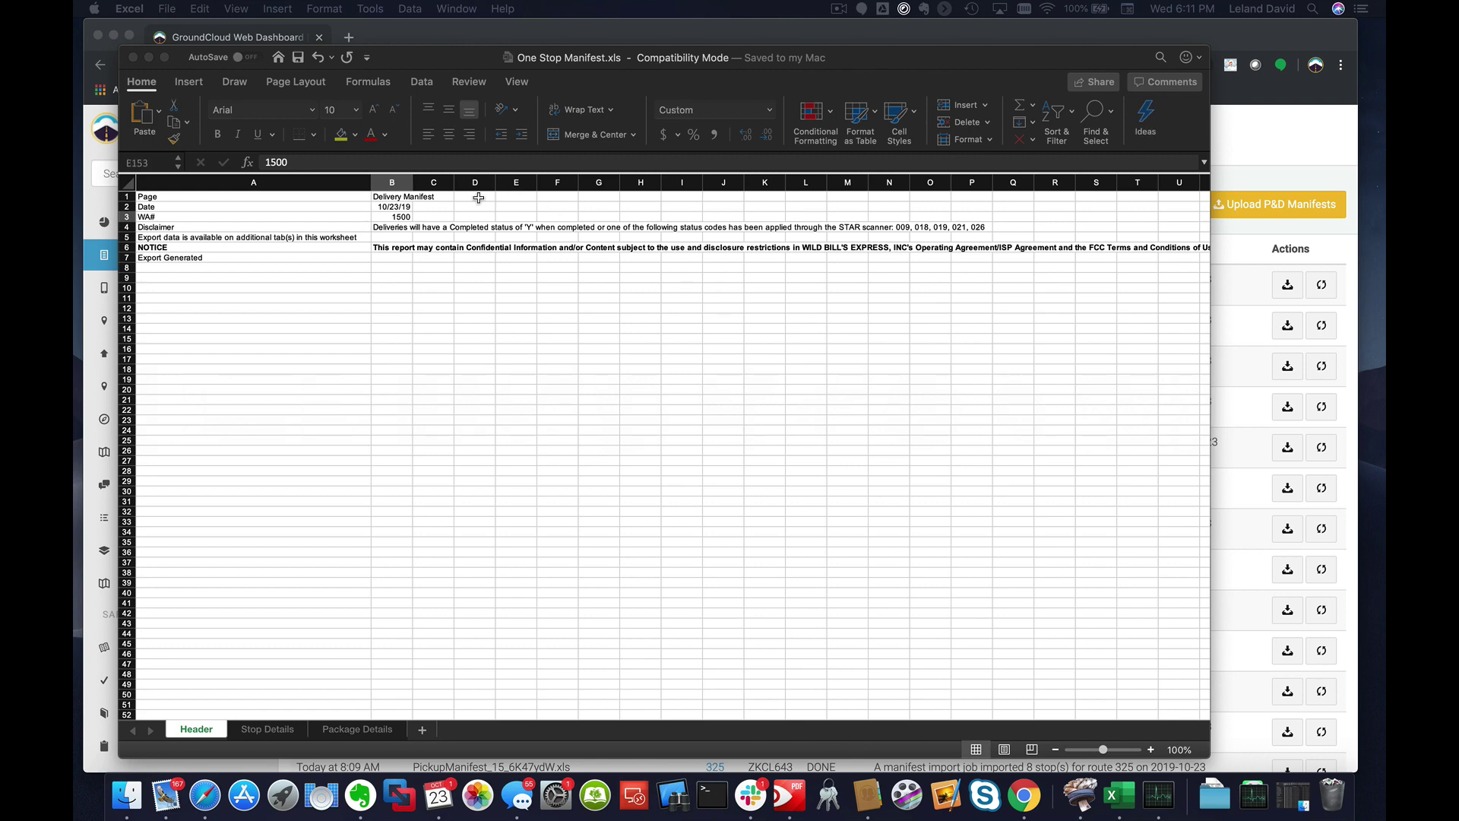
{"action": "left_click", "coordinate": [408, 216]}
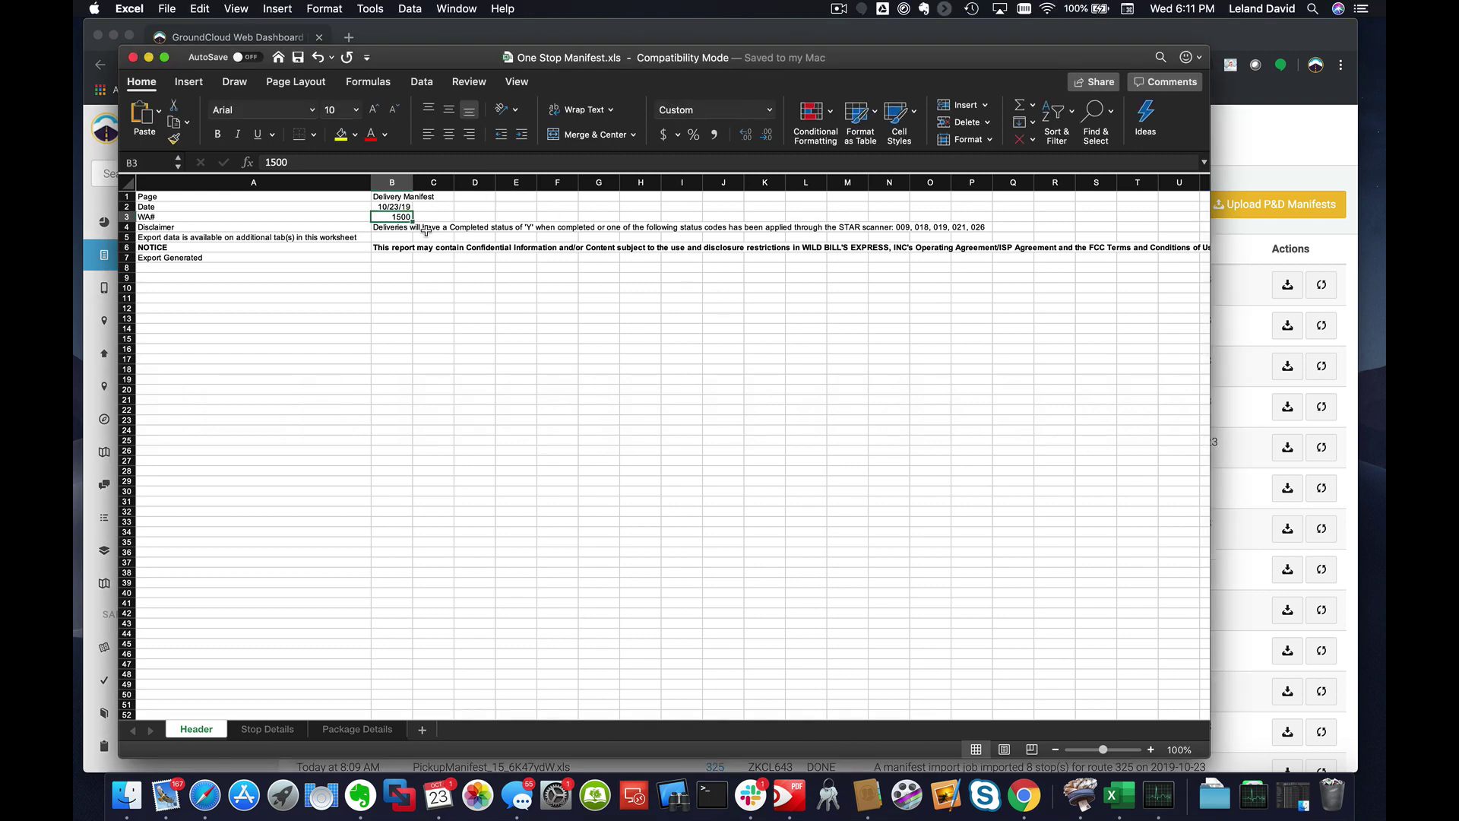
{"action": "left_click", "coordinate": [270, 162]}
{"action": "key", "text": "Delete"}
{"action": "type", "text": "6"}
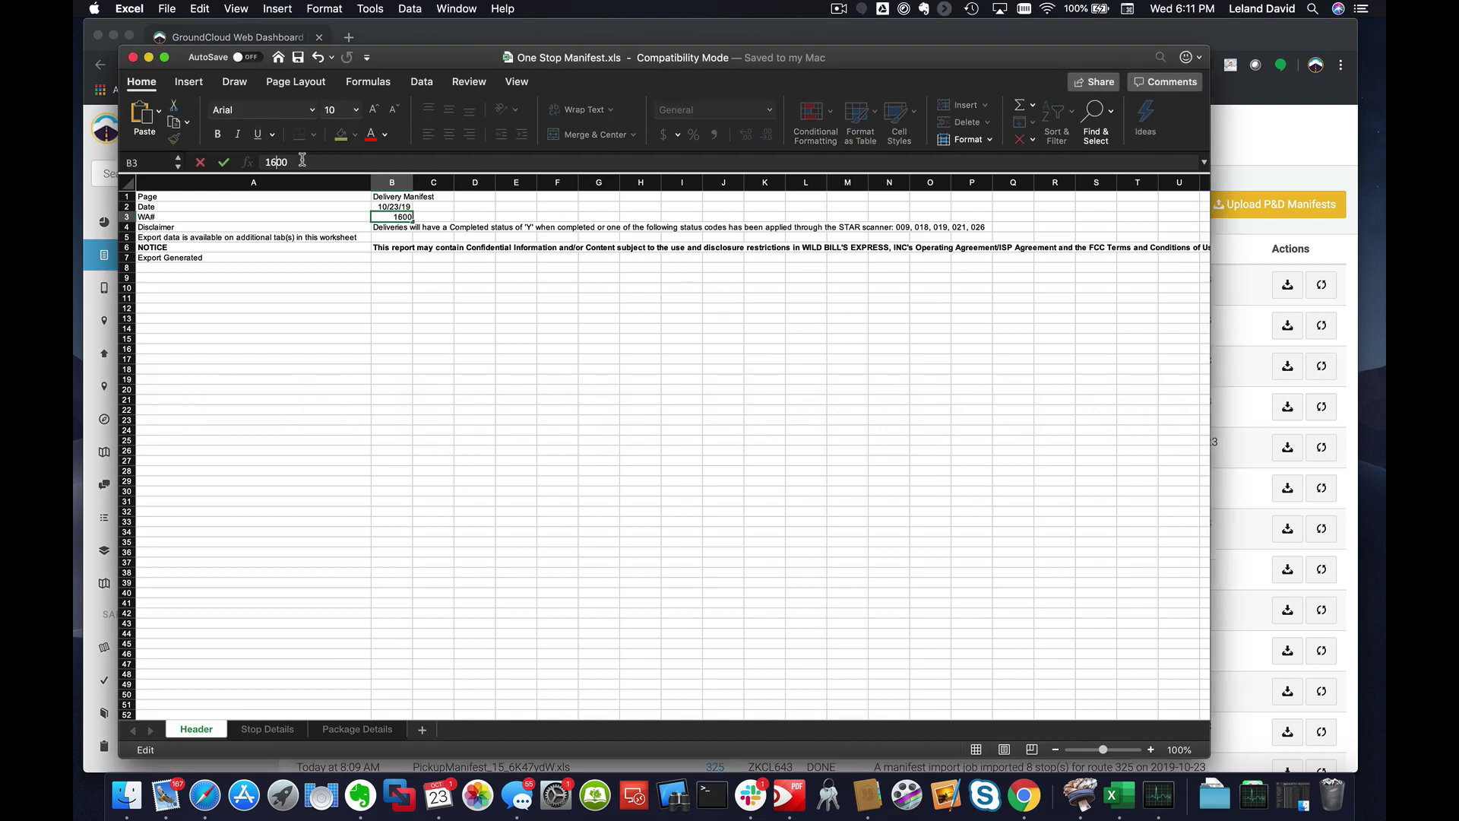
{"action": "left_click", "coordinate": [352, 378]}
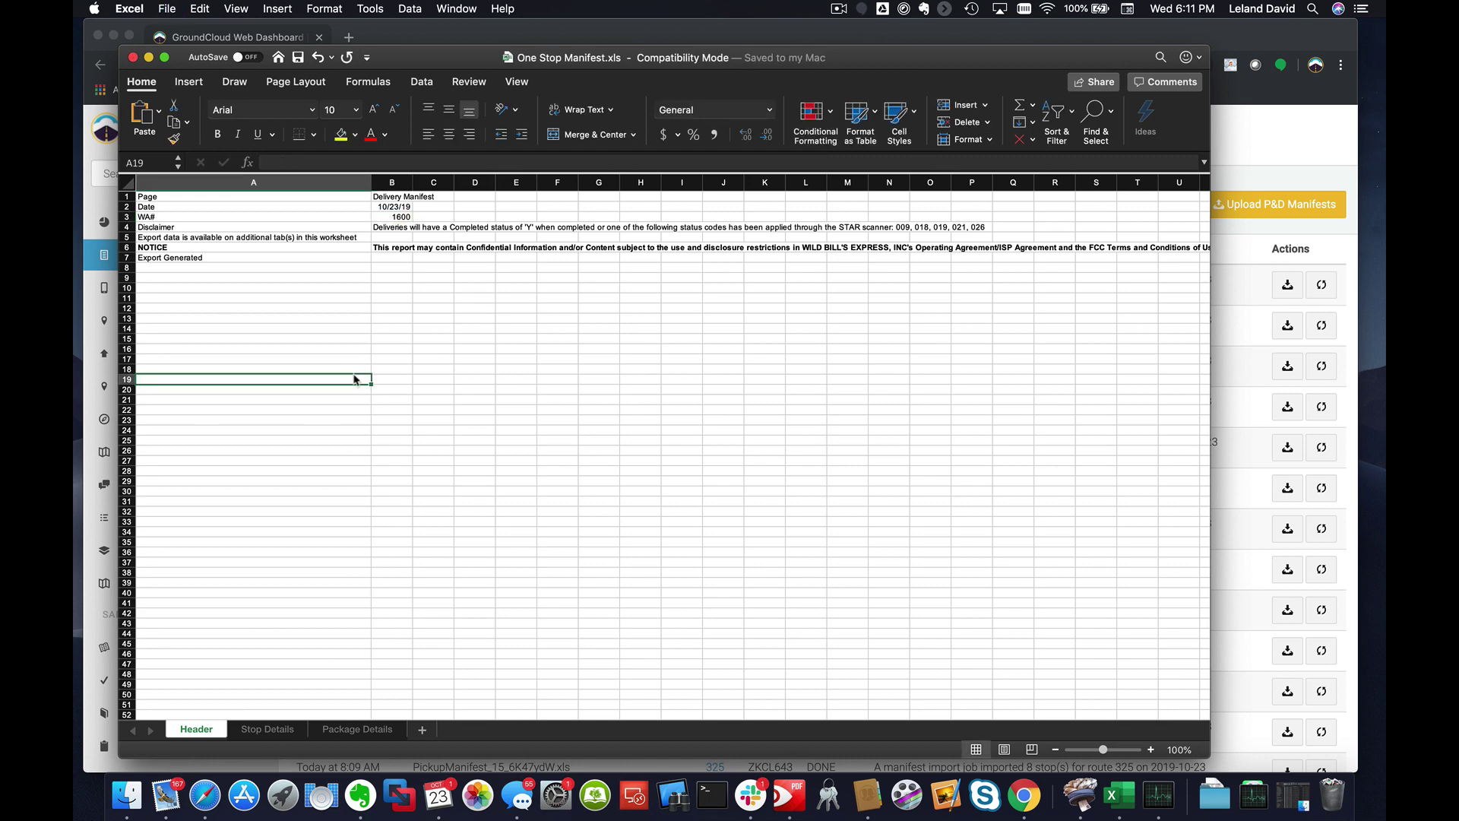
{"action": "key", "text": "super+Tab"}
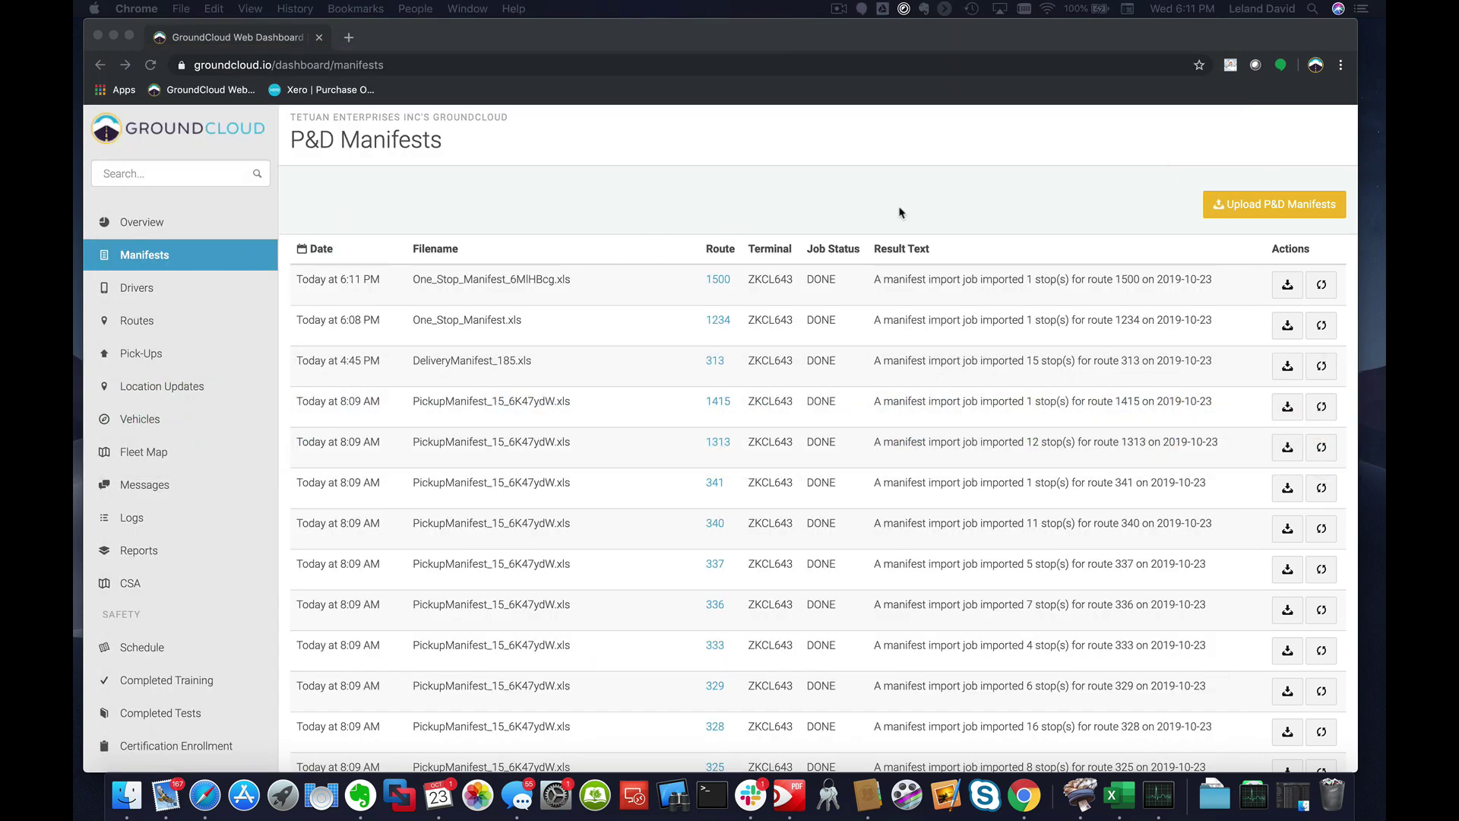
Attach One Stop Manifest.xls in the P&D manifest upload form with terminal ZKCL643 and submit
{"action": "left_click", "coordinate": [1246, 210]}
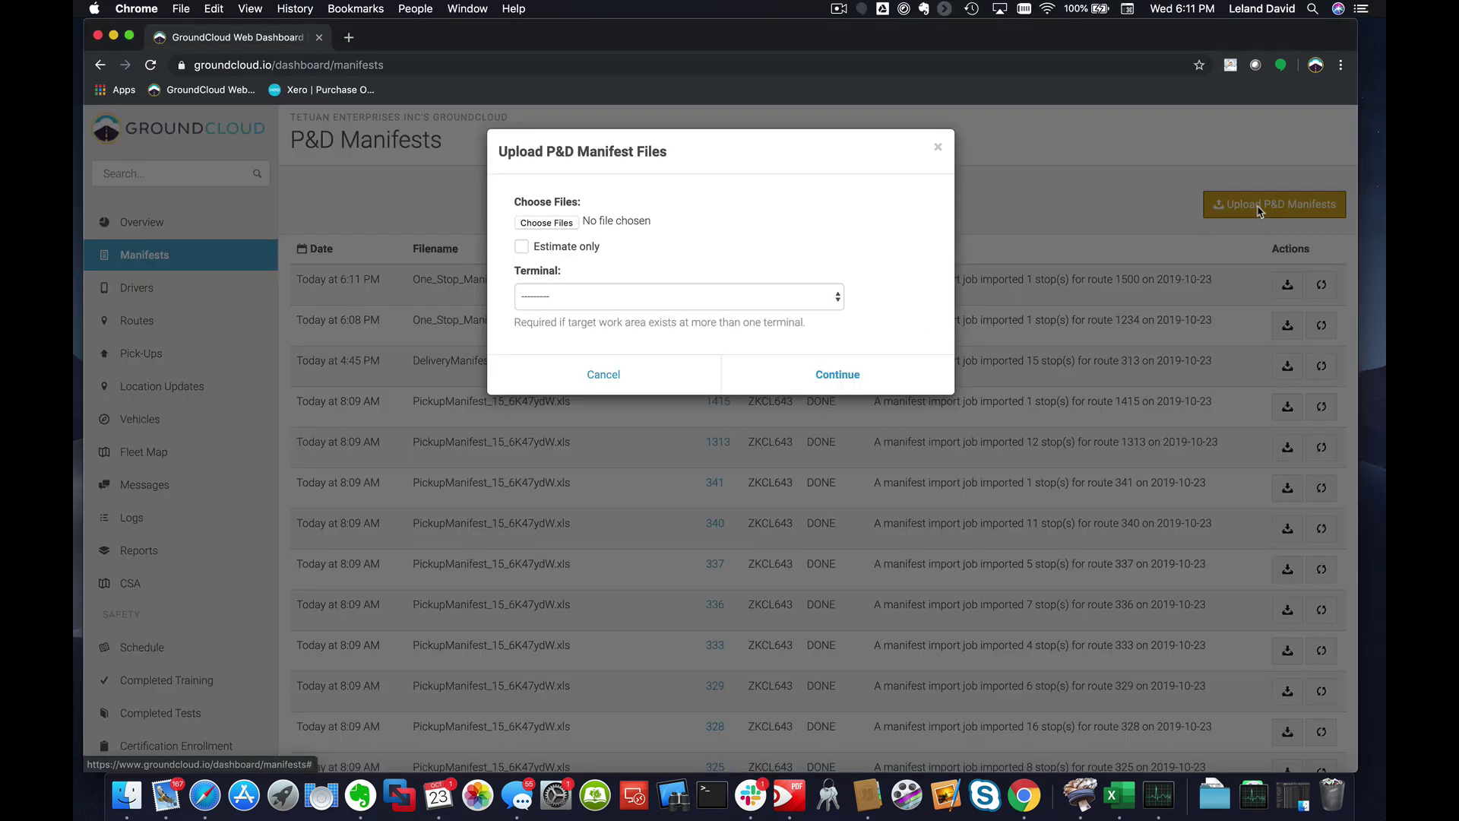
{"action": "left_click", "coordinate": [554, 222]}
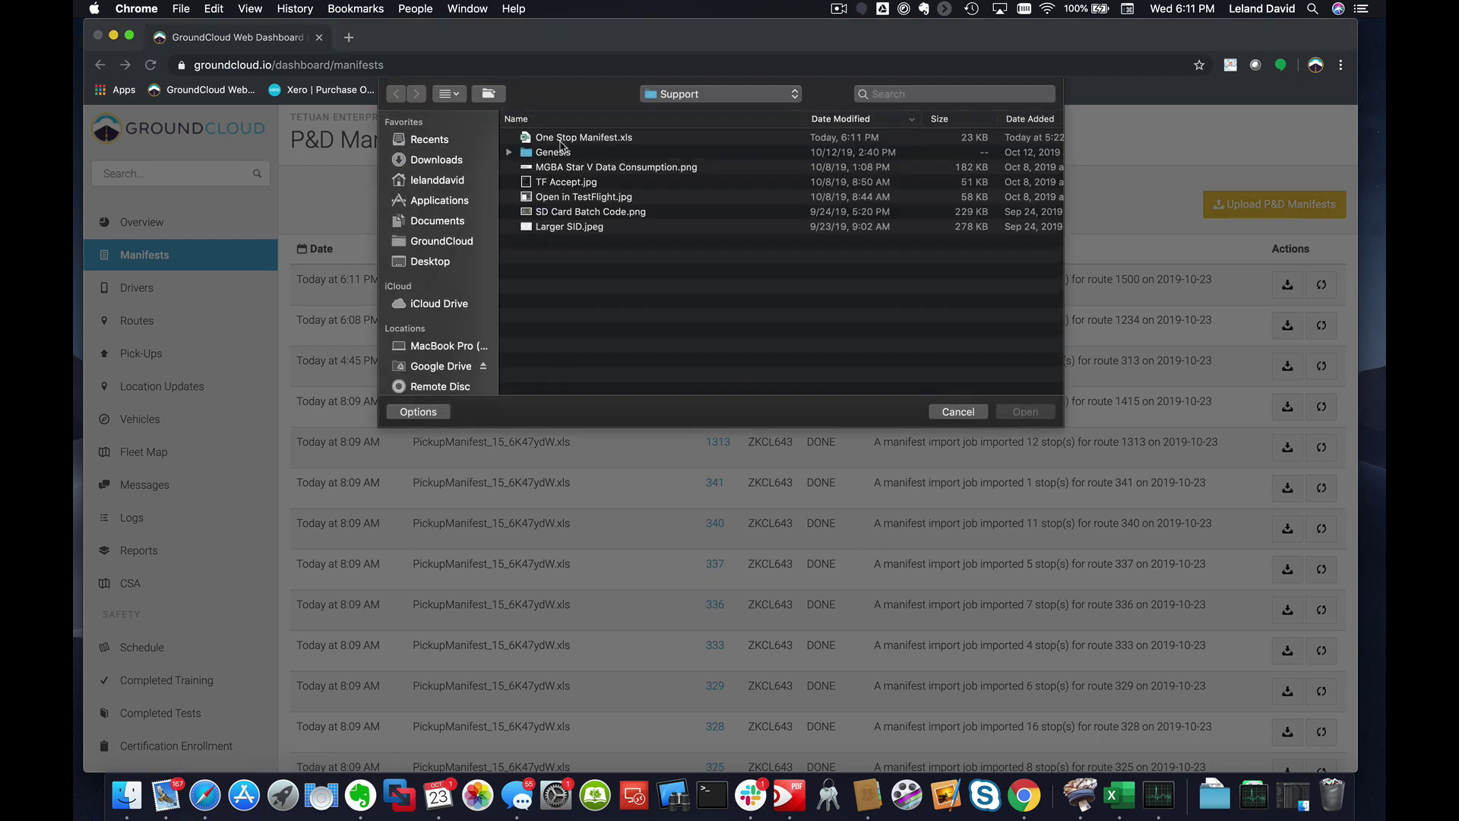
{"action": "left_click", "coordinate": [564, 140]}
{"action": "double_click", "coordinate": [564, 140]}
{"action": "left_click", "coordinate": [684, 296]}
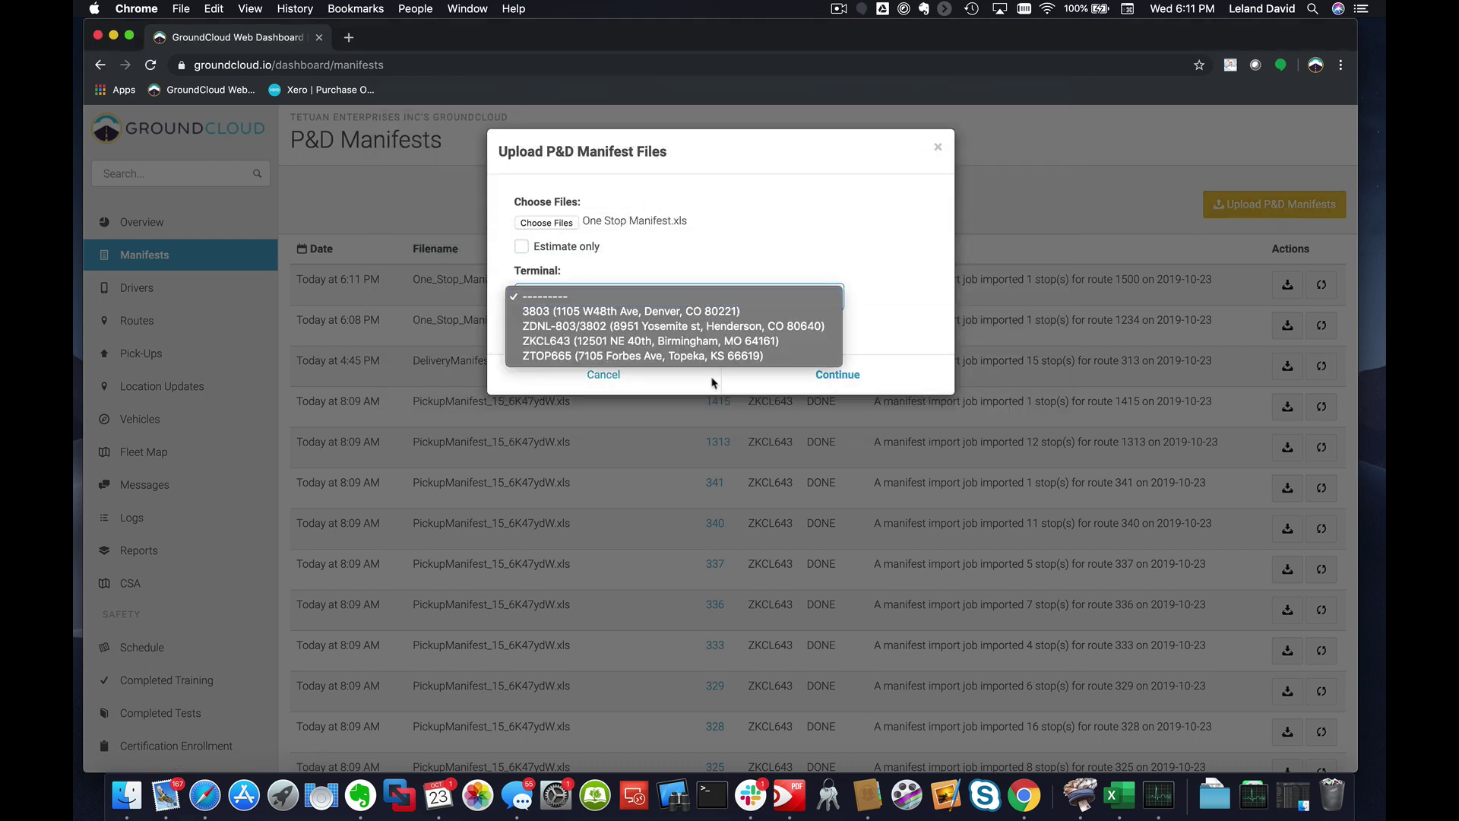
{"action": "left_click", "coordinate": [713, 342]}
{"action": "left_click", "coordinate": [838, 374]}
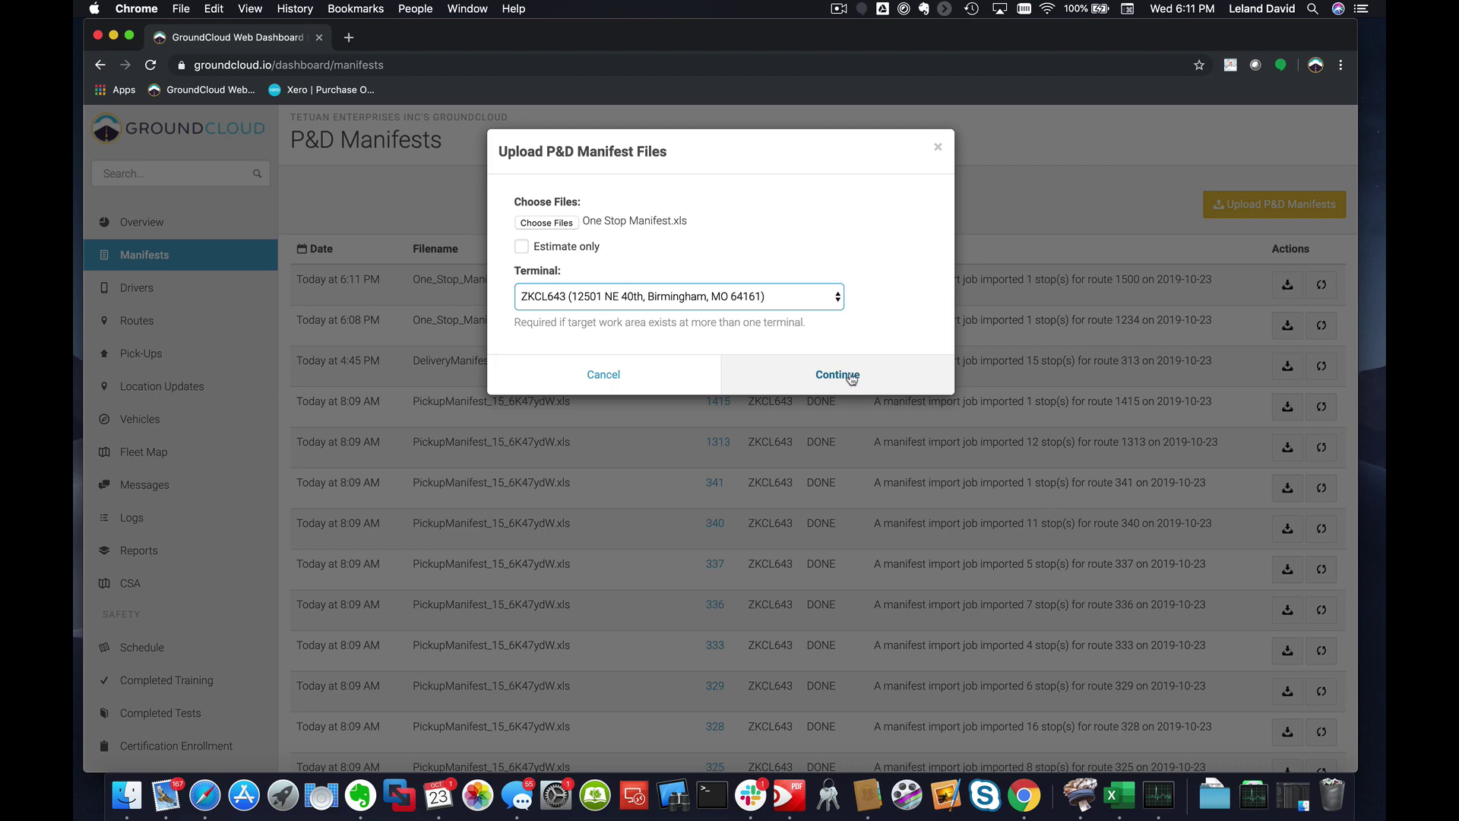